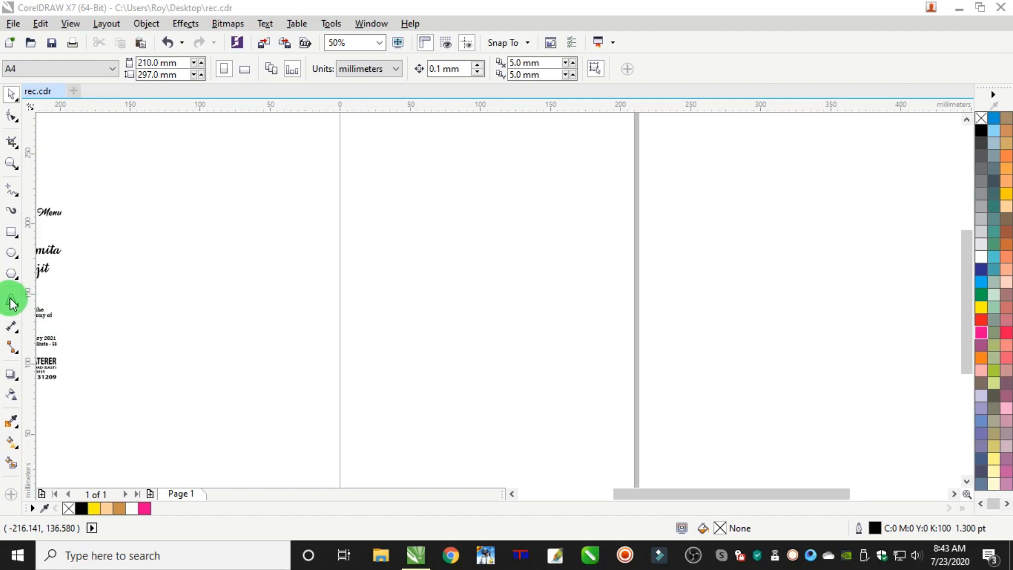
# Add 50 pt artistic text on the page reading "1/16 size" with "in 12x18 paper" on a second line
pyautogui.click(414, 264)
pyautogui.scroll(2, 414, 263)
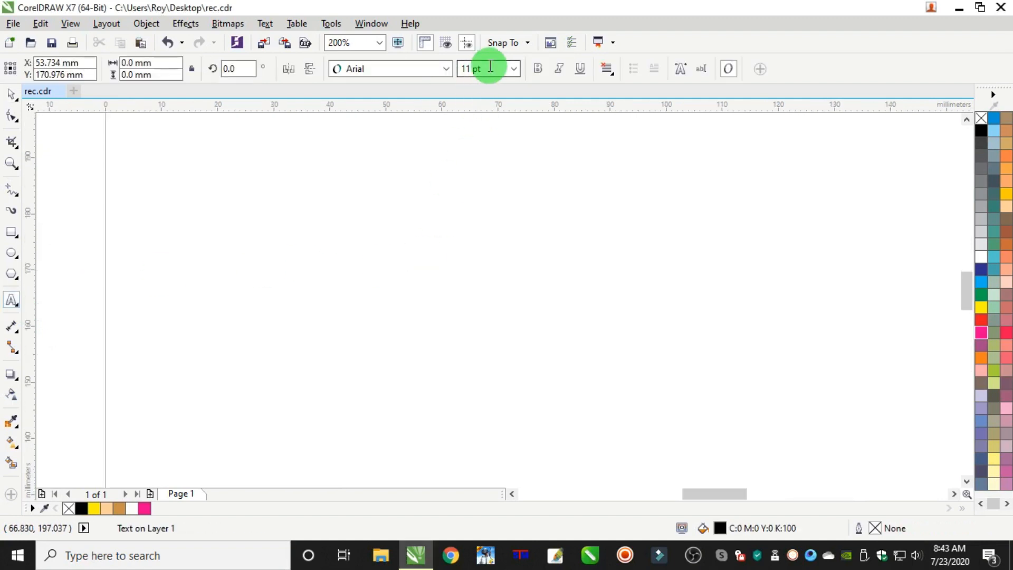
pyautogui.write('50')
pyautogui.press('Return')
pyautogui.write('1')
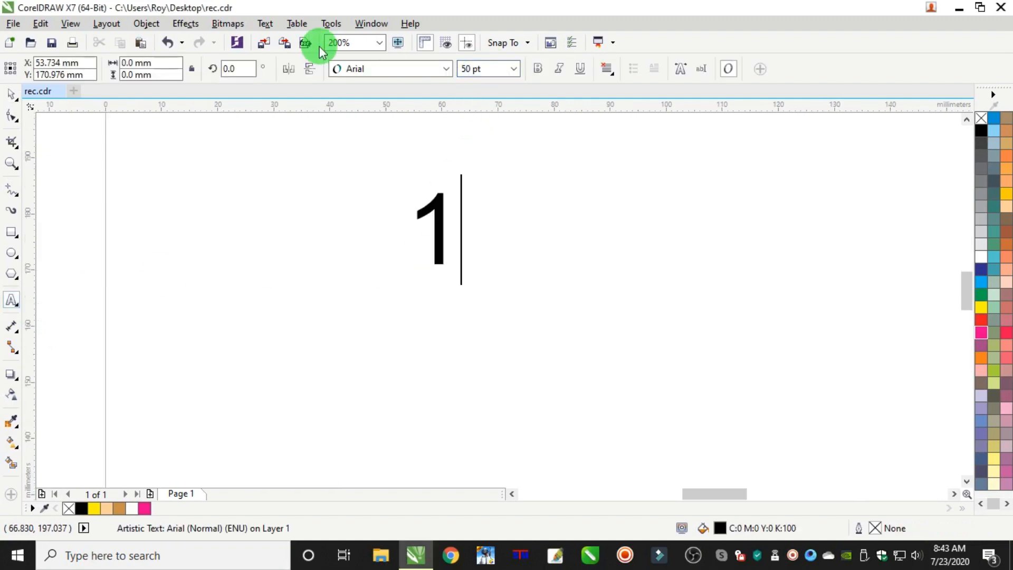
pyautogui.write('/16 ')
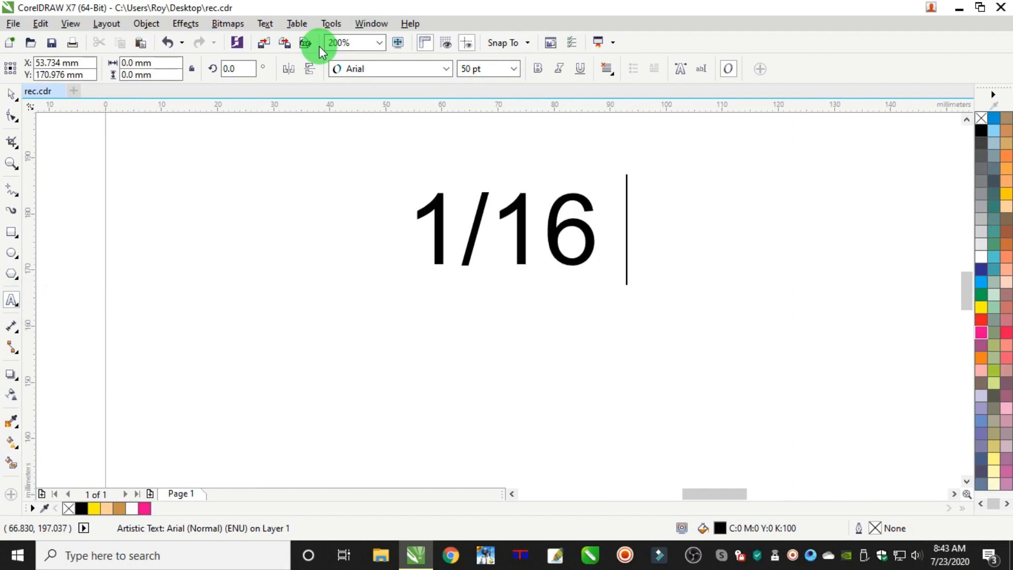
pyautogui.write('size')
pyautogui.press('Return')
pyautogui.write('in 1')
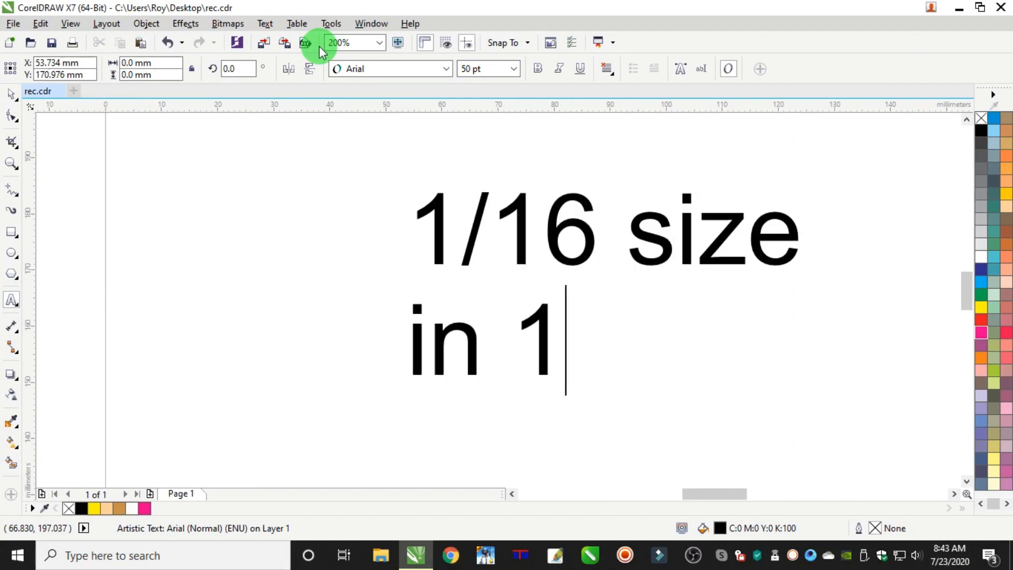
pyautogui.write('2x18 paper')
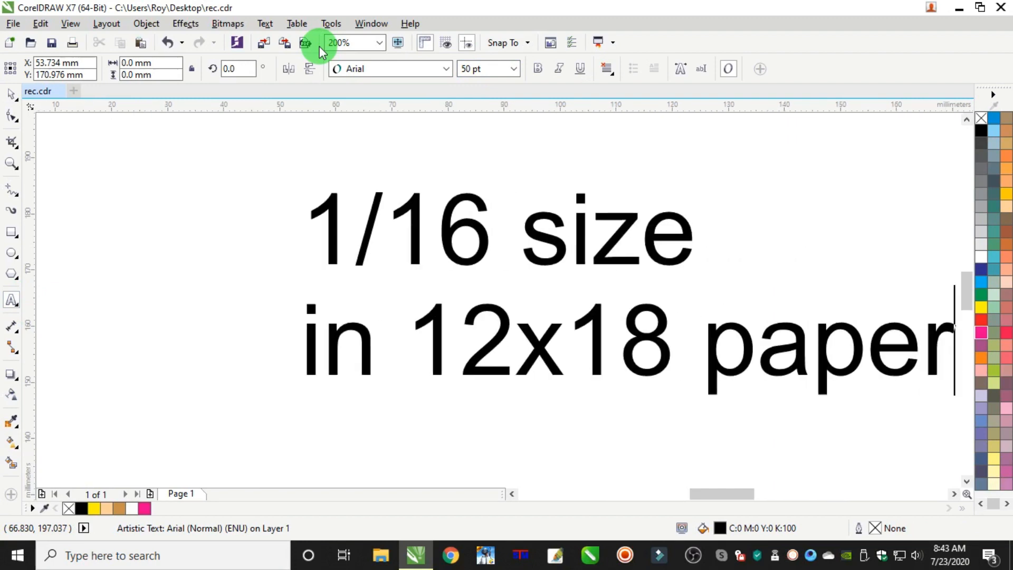
# Centre-align both lines of the "1/16 size in 12x18 paper" text
pyautogui.hotkey('ctrl', 'a')
pyautogui.click(607, 67)
pyautogui.click(617, 117)
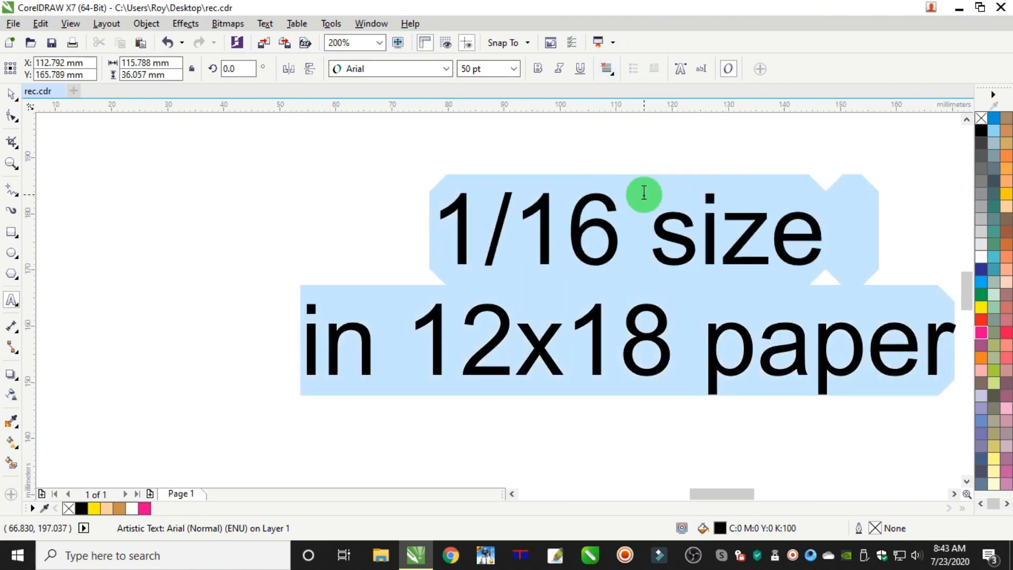
pyautogui.scroll(-2, 644, 193)
# Enlarge the size note to about 136 mm wide and move it off the page, beyond its upper-right corner
pyautogui.click(10, 93)
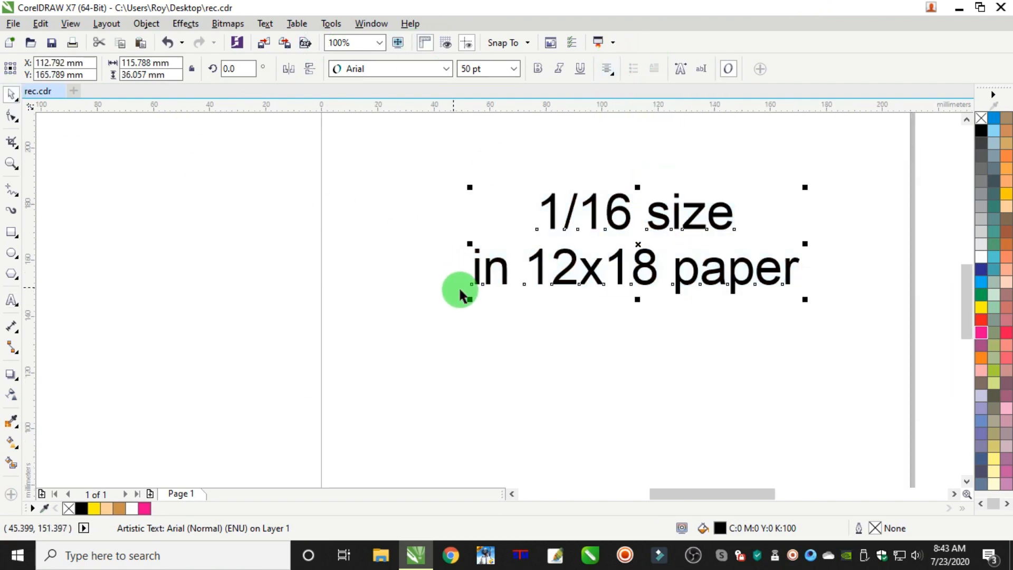
pyautogui.moveTo(469, 300); pyautogui.dragTo(412, 317)
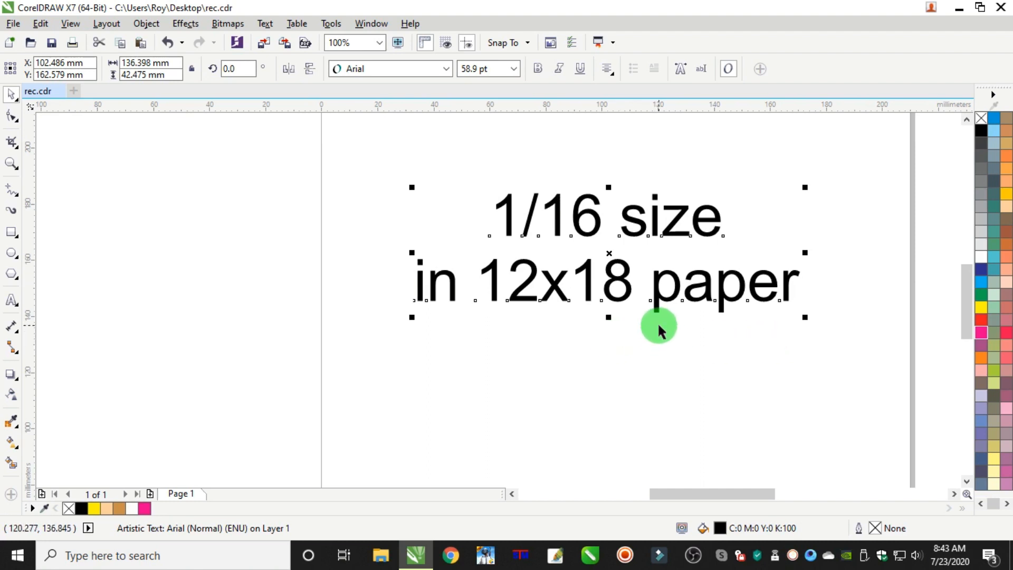
pyautogui.scroll(-4, 658, 323)
pyautogui.moveTo(655, 318); pyautogui.dragTo(797, 266)
pyautogui.moveTo(697, 315); pyautogui.dragTo(833, 210)
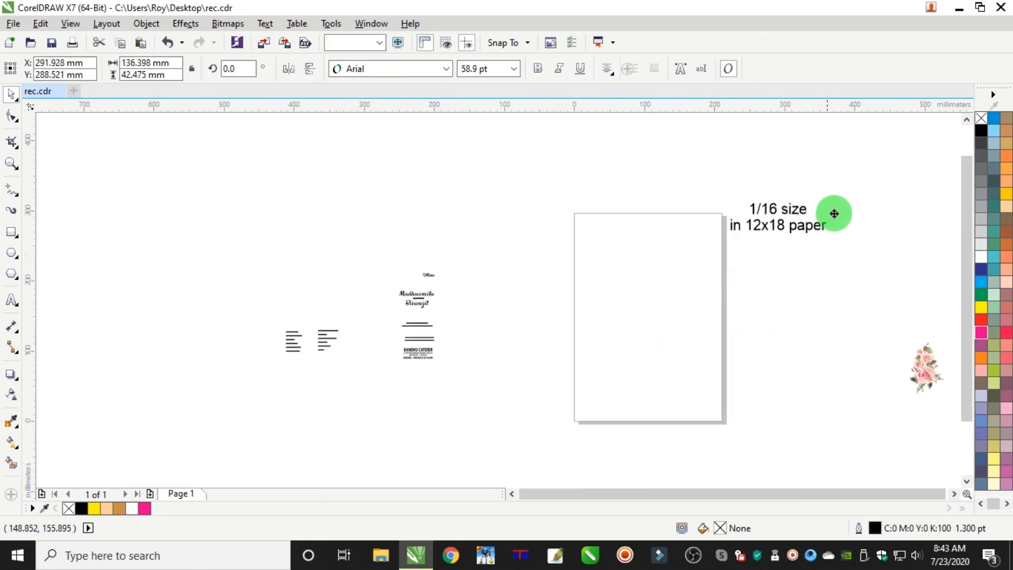
# Draw a rectangle about 84 by 118 mm in the middle of the page
pyautogui.scroll(2, 660, 291)
pyautogui.click(11, 235)
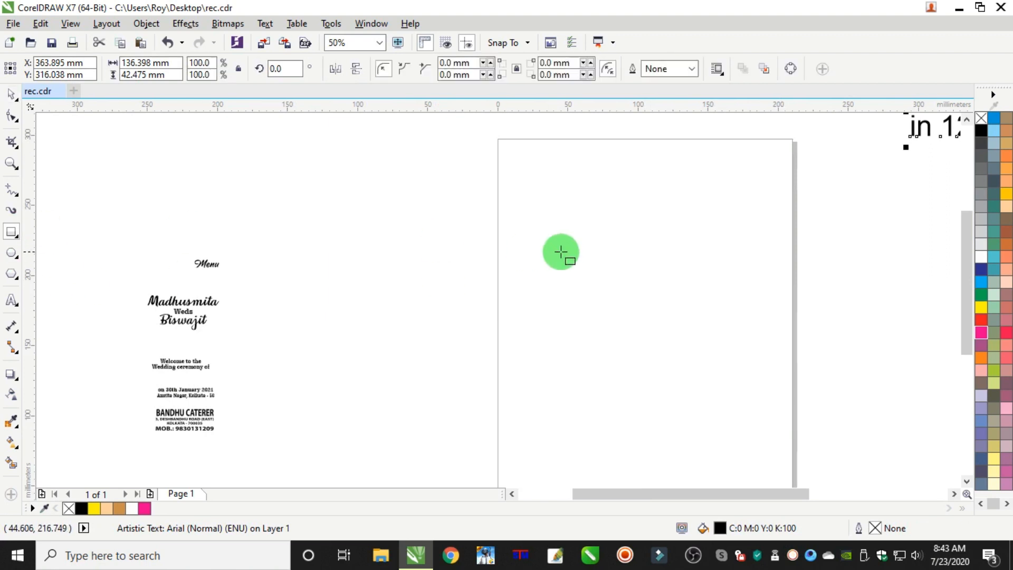
pyautogui.moveTo(584, 244); pyautogui.dragTo(700, 408)
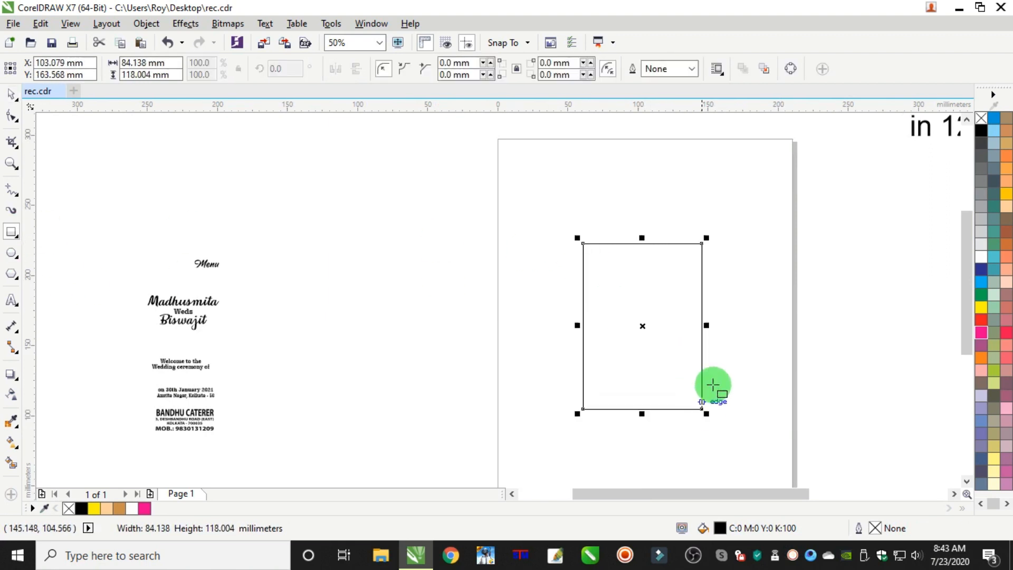
# Set the rectangle's size to 72 mm wide and 106 mm high
pyautogui.scroll(2, 735, 296)
pyautogui.scroll(-1, 608, 269)
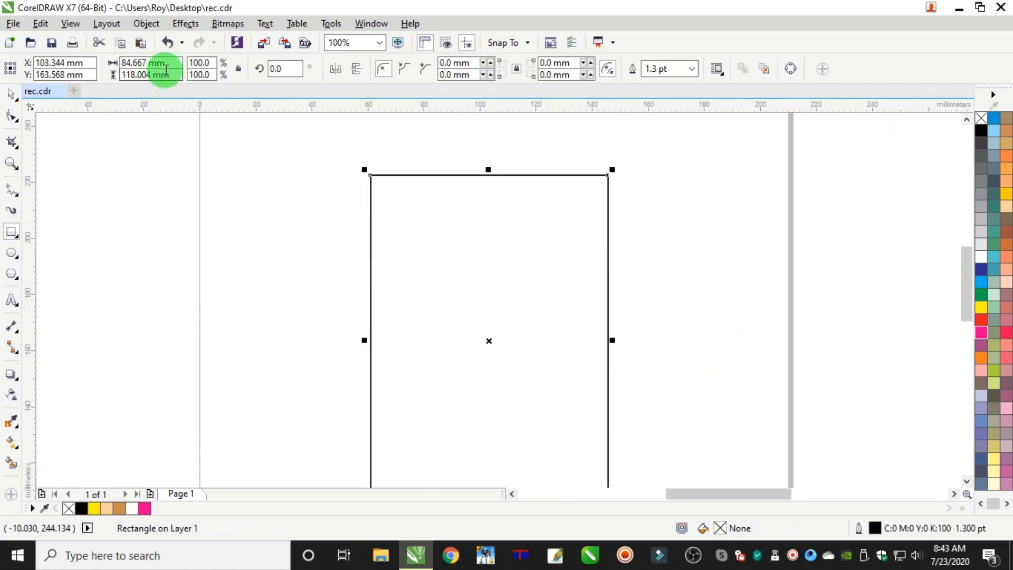
pyautogui.click(150, 63)
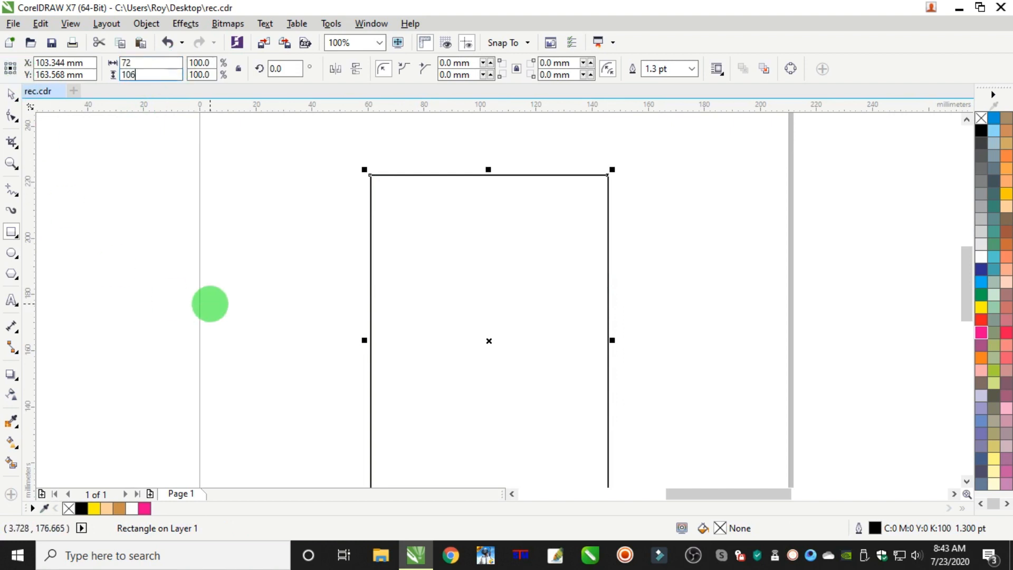
pyautogui.press('Return')
pyautogui.scroll(-2, 544, 241)
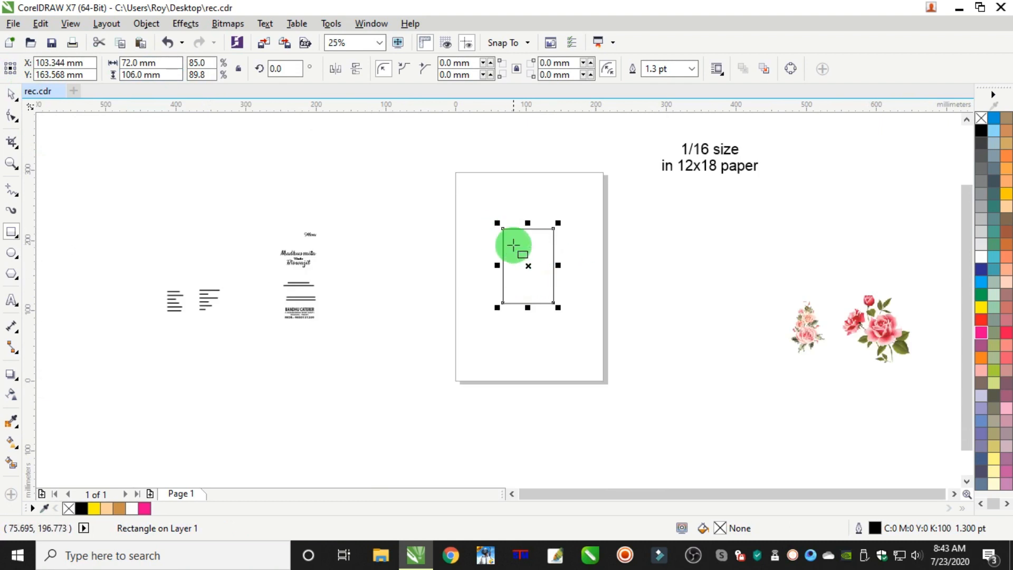
# Copy and paste the rectangle in place, then shrink the copy to a strip about 26 mm high along the lower edge
pyautogui.scroll(2, 512, 242)
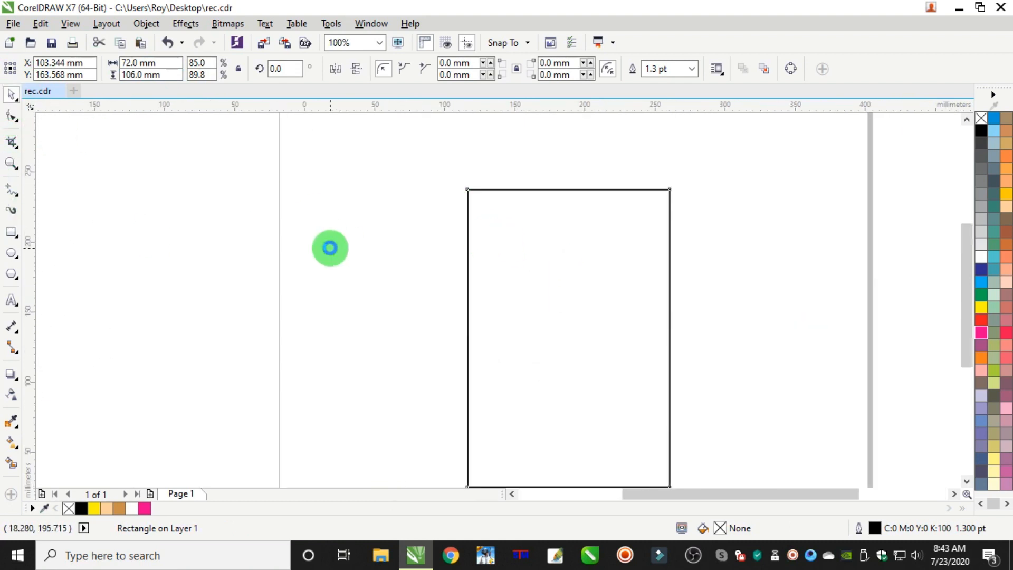
pyautogui.scroll(-1, 328, 246)
pyautogui.click(17, 170)
pyautogui.moveTo(362, 196); pyautogui.dragTo(545, 392)
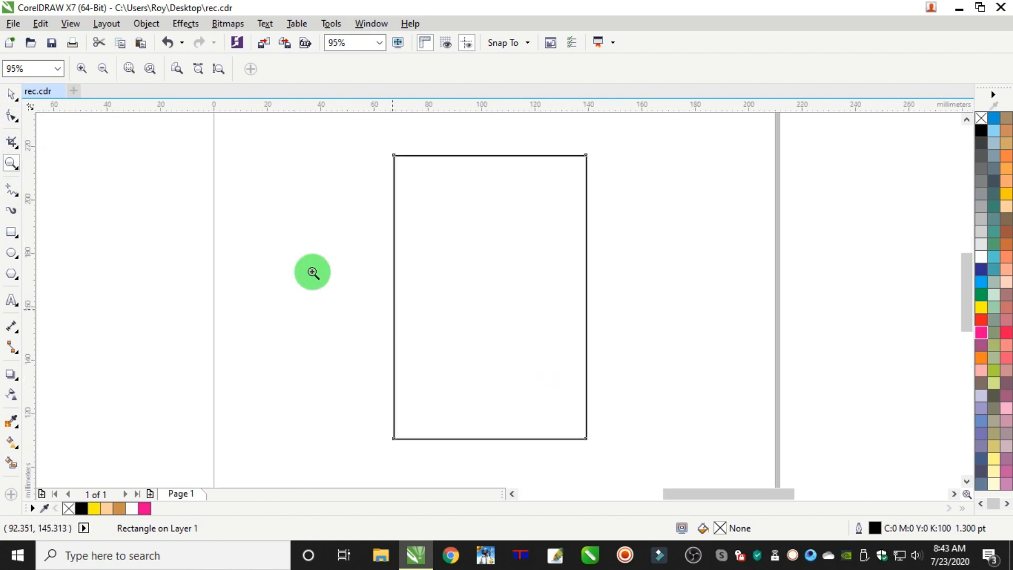
pyautogui.click(11, 98)
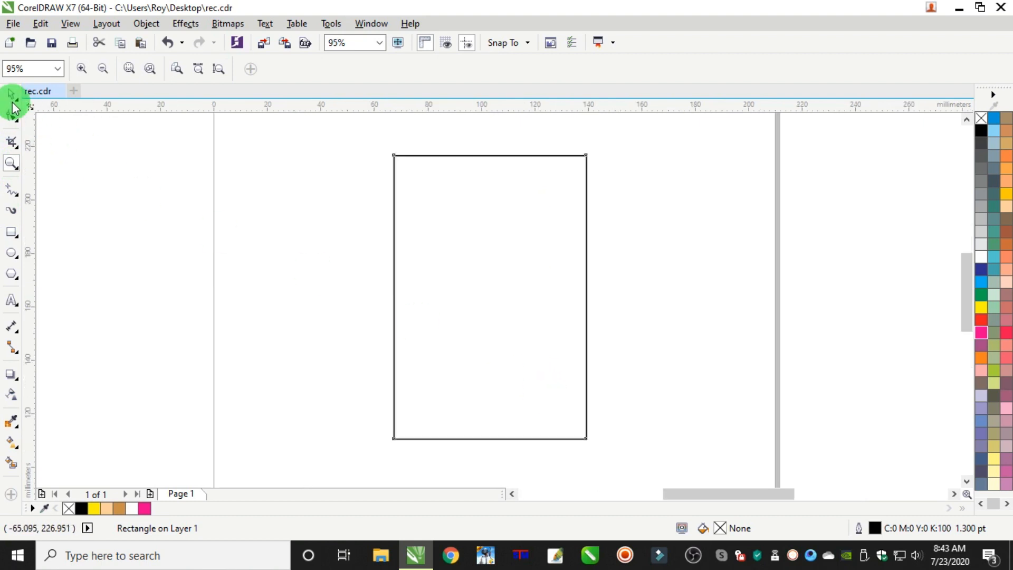
pyautogui.click(41, 23)
pyautogui.click(66, 127)
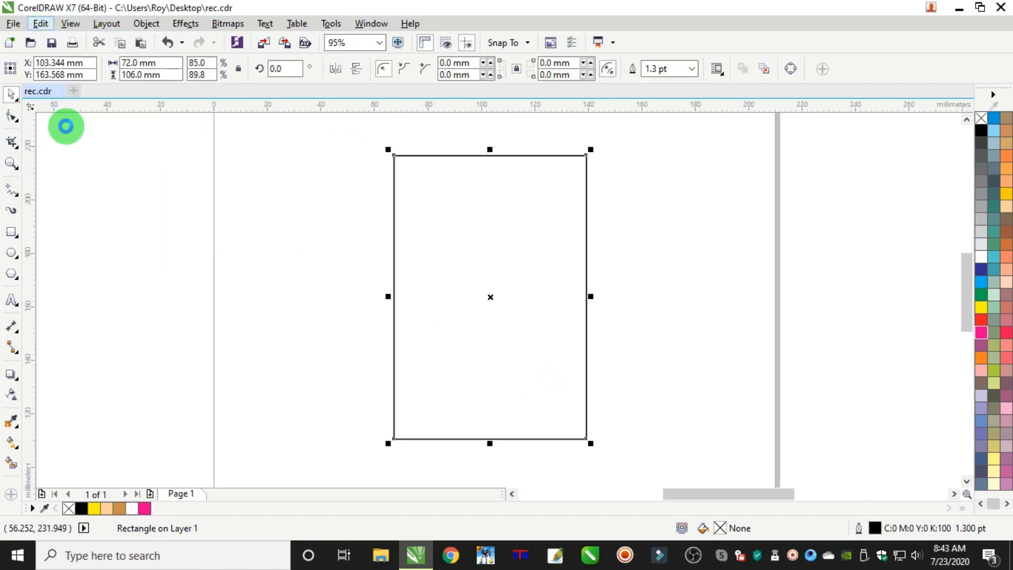
pyautogui.click(41, 24)
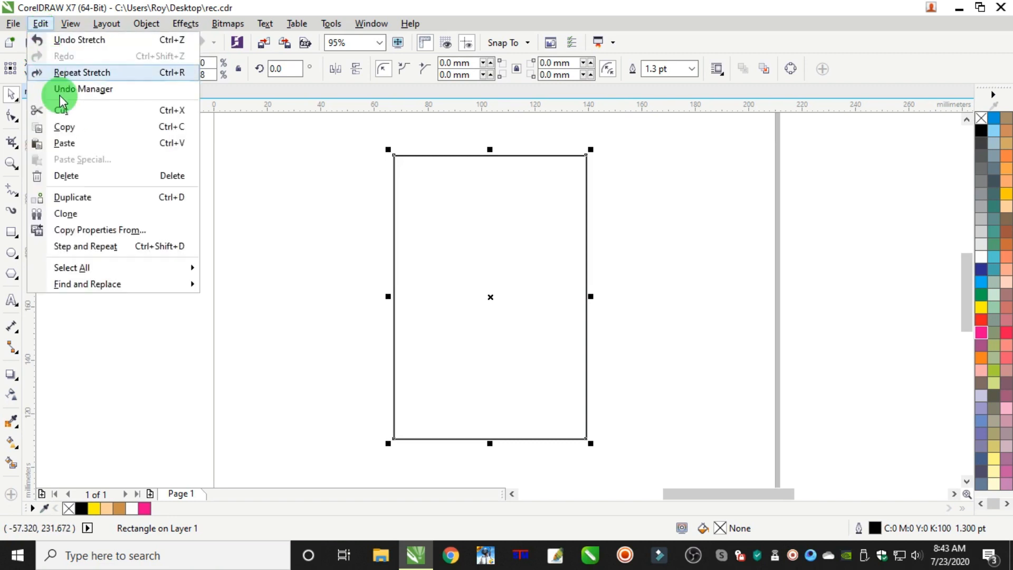
pyautogui.click(66, 148)
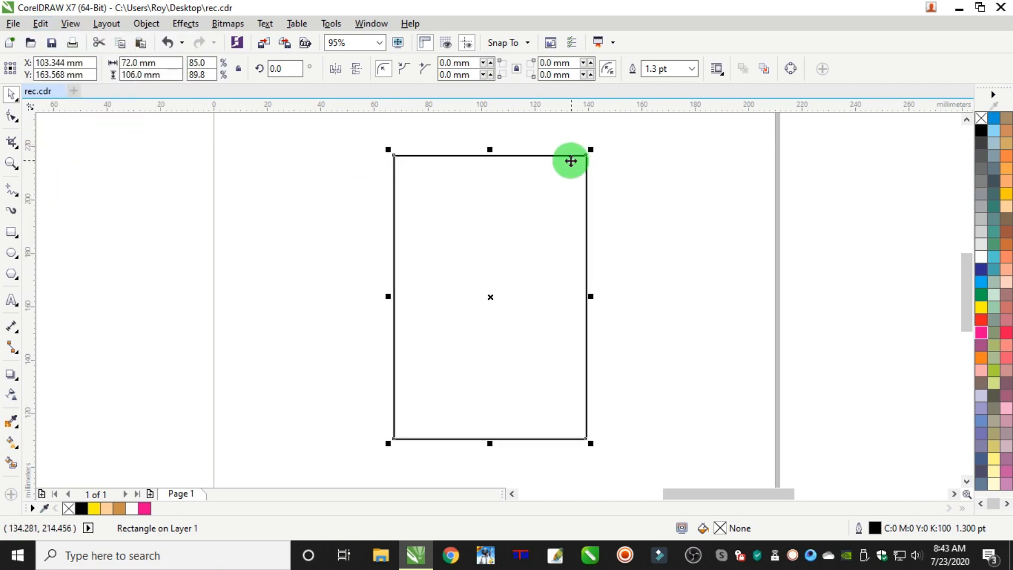
pyautogui.moveTo(490, 147); pyautogui.dragTo(501, 364)
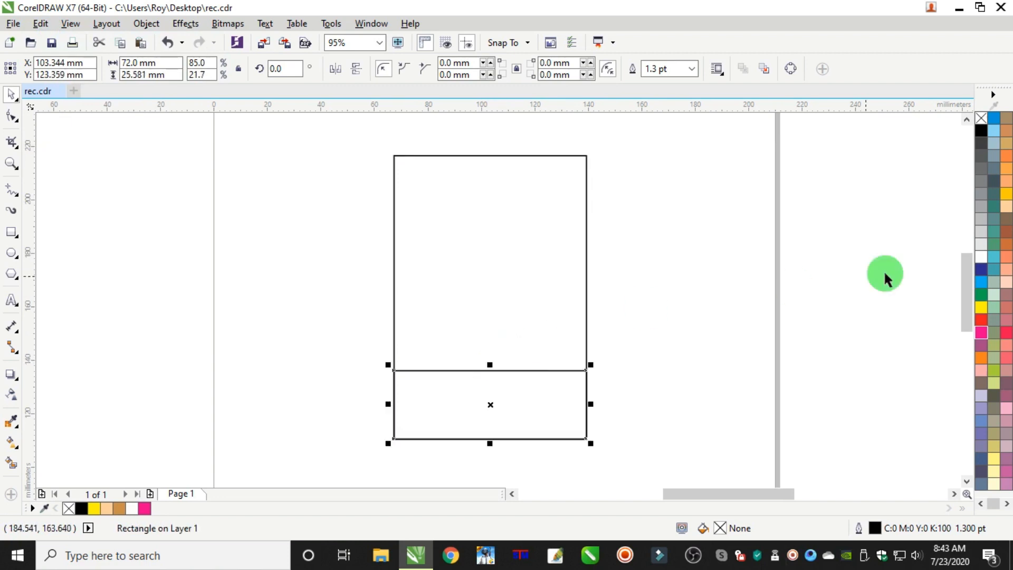
# Fill the lower strip with magenta (C0 M100 Y0 K0) and remove its outline
pyautogui.click(981, 332)
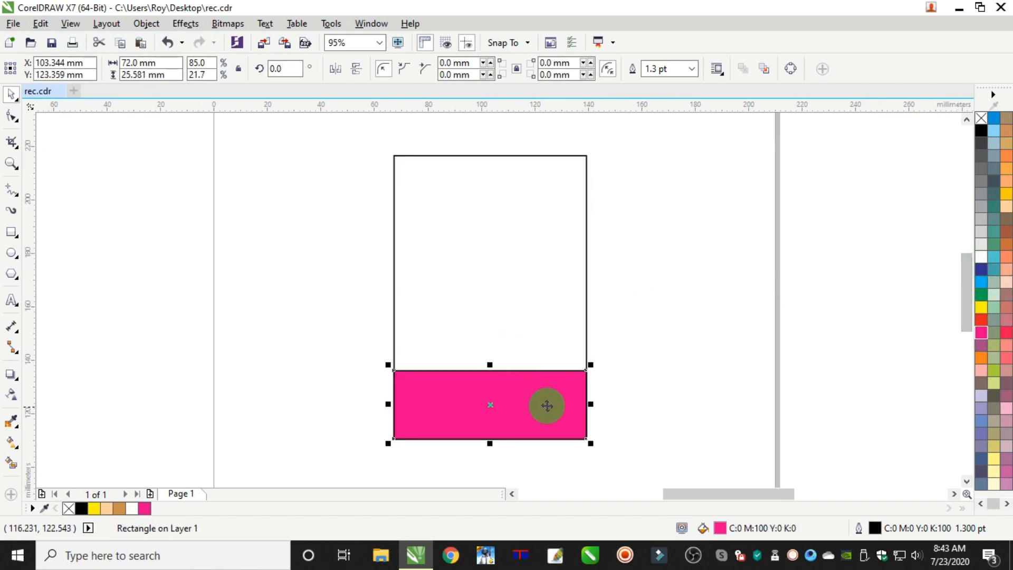
pyautogui.scroll(5, 543, 406)
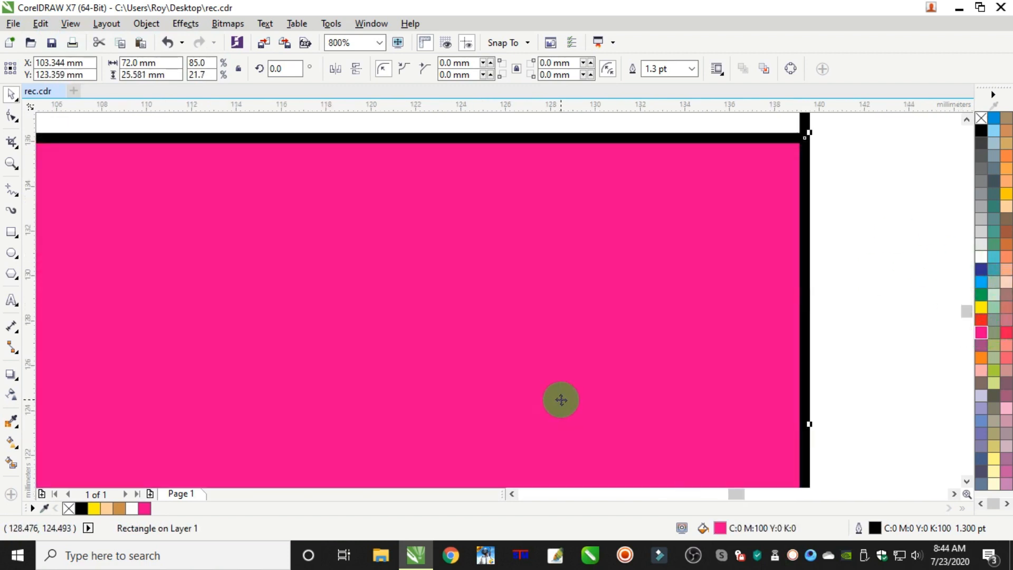
pyautogui.rightClick(982, 117)
pyautogui.scroll(-6, 635, 301)
pyautogui.scroll(1, 655, 255)
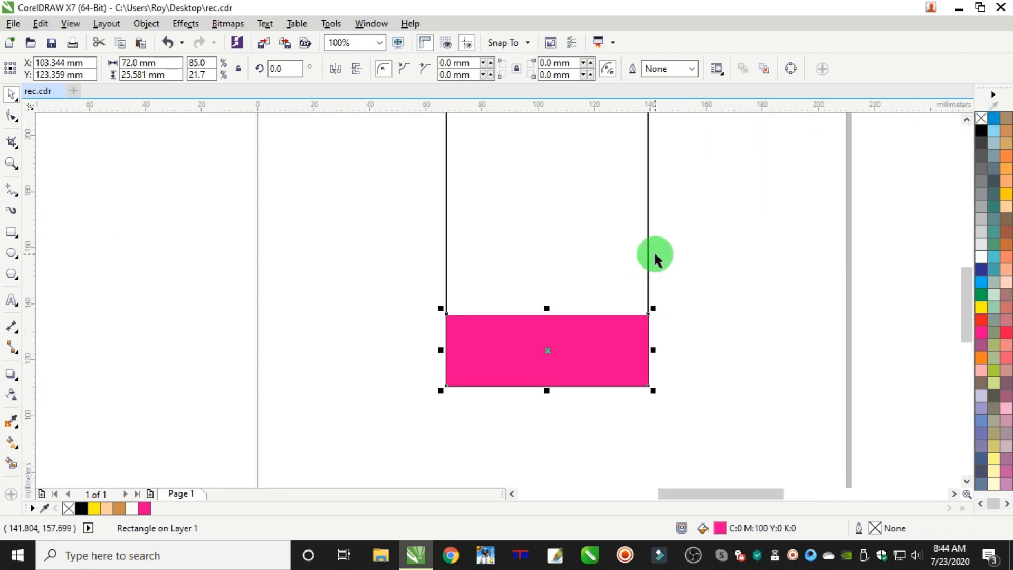
# Fill the 72 by 106 mm card rectangle with white
pyautogui.scroll(-1, 654, 251)
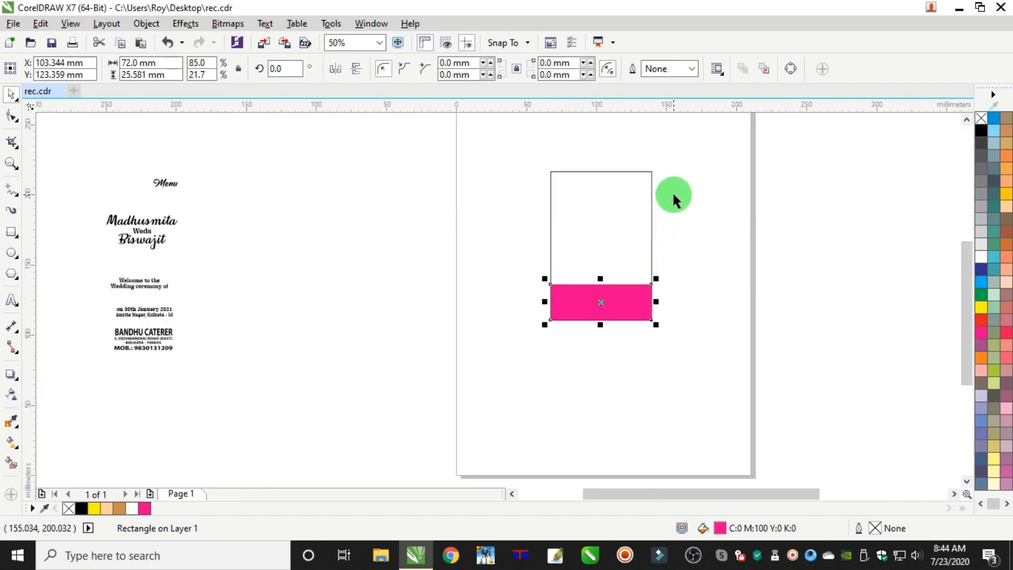
pyautogui.scroll(1, 671, 199)
pyautogui.click(540, 144)
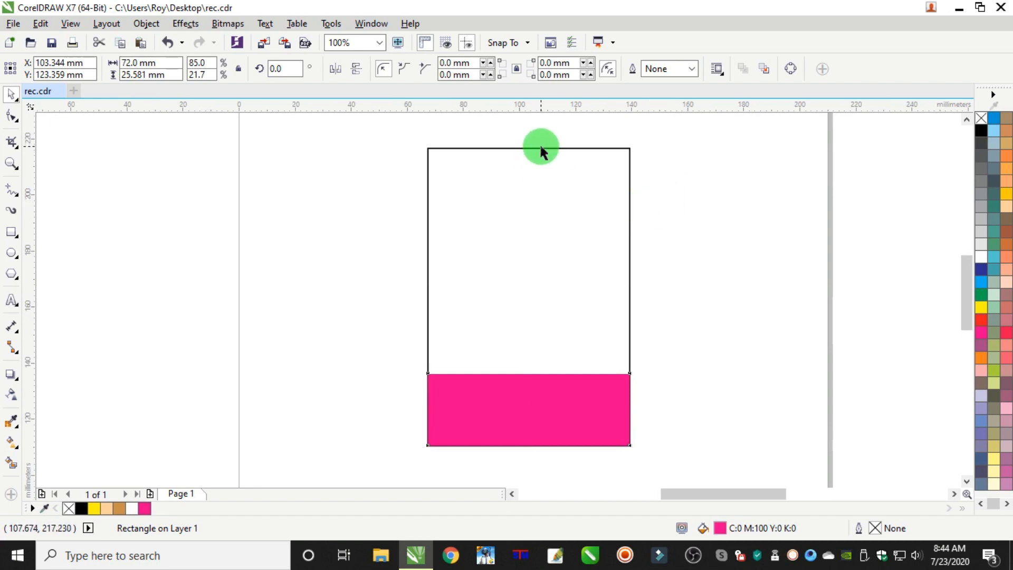
pyautogui.click(539, 146)
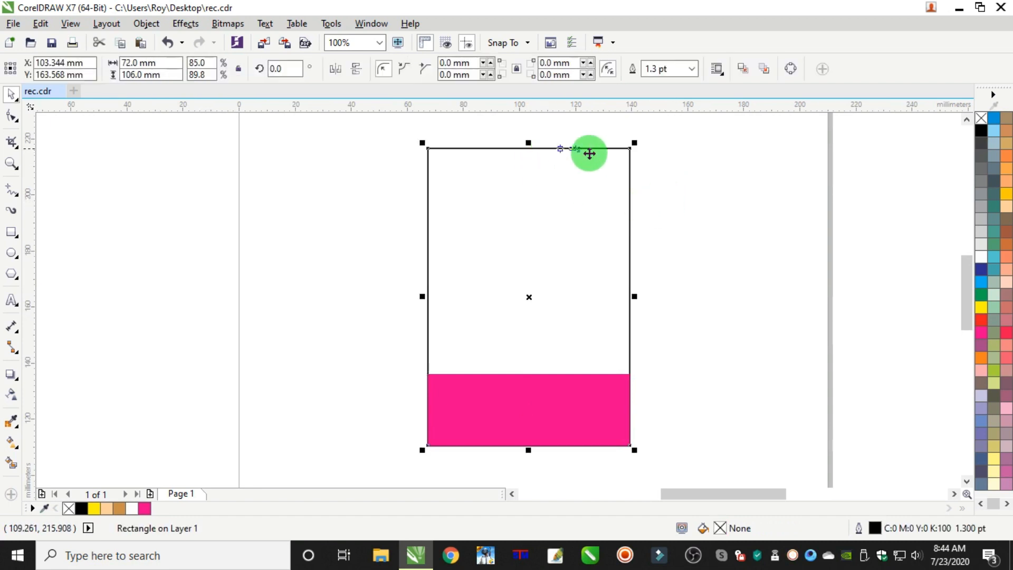
pyautogui.click(981, 253)
# Draw a rectangle about 93 by 122 mm around the card, filled with peach (C0 M20 Y40 K0) and without an outline
pyautogui.click(10, 191)
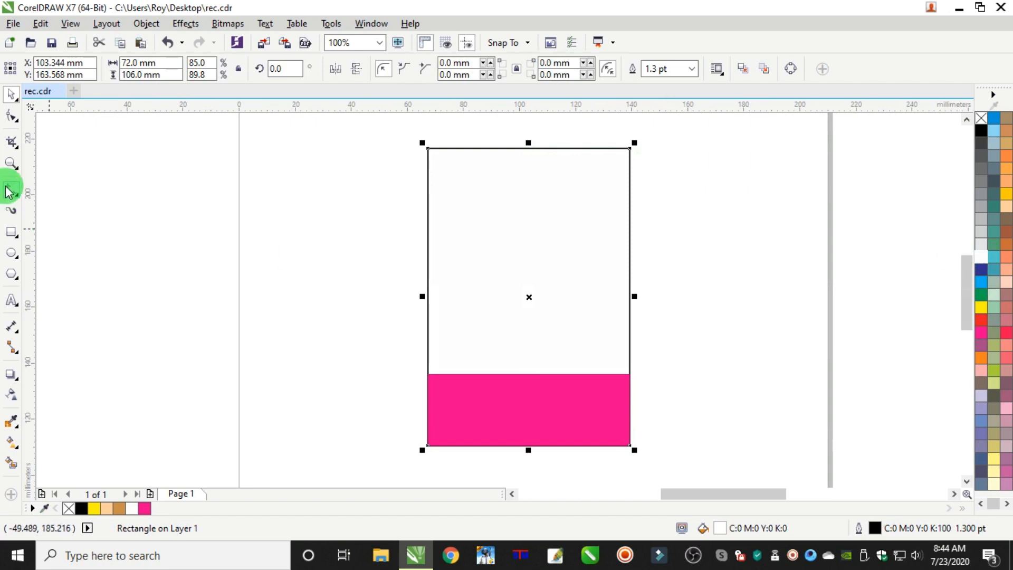
pyautogui.click(12, 235)
pyautogui.moveTo(399, 125); pyautogui.dragTo(659, 467)
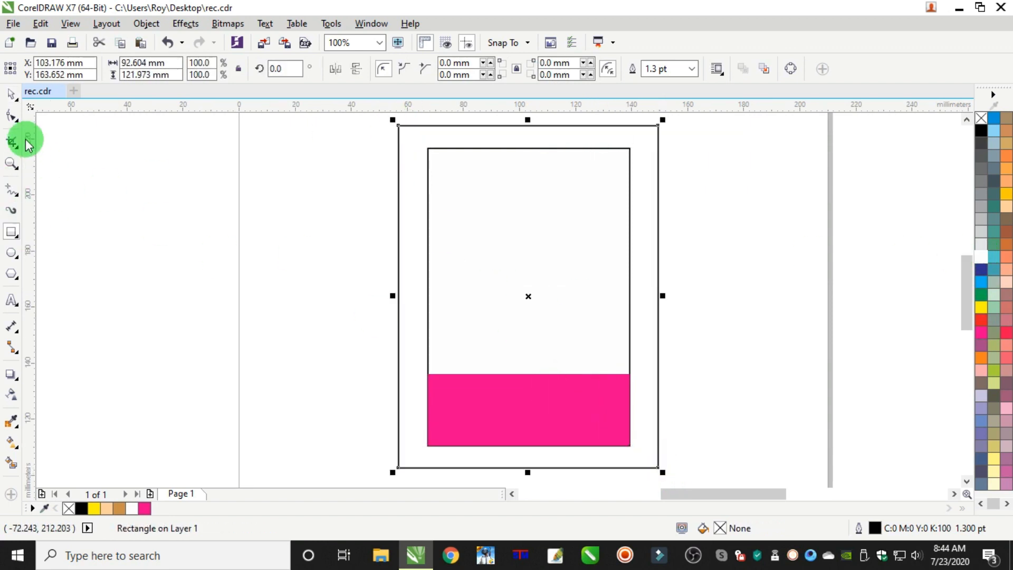
pyautogui.click(11, 94)
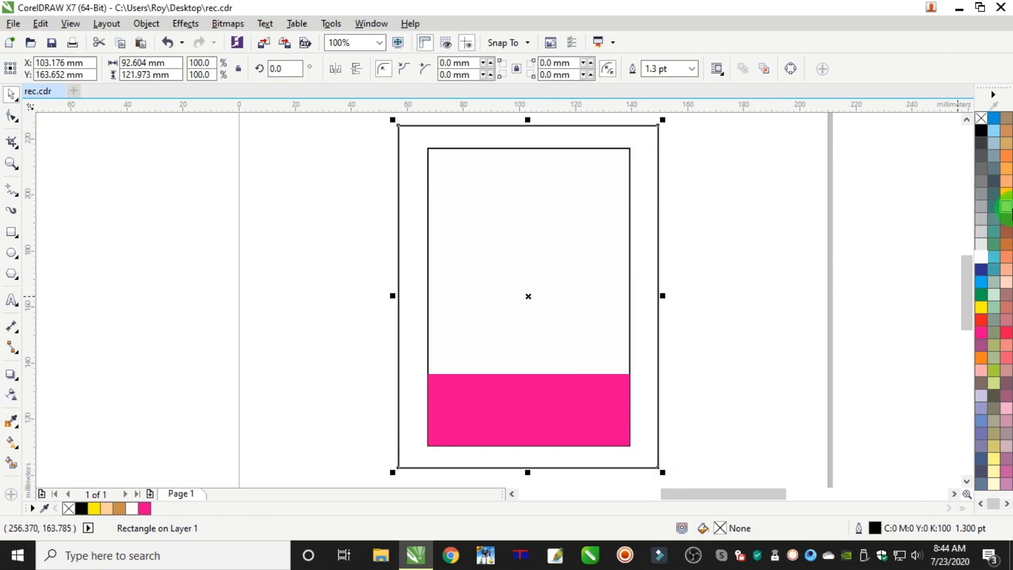
pyautogui.click(1006, 209)
pyautogui.rightClick(981, 117)
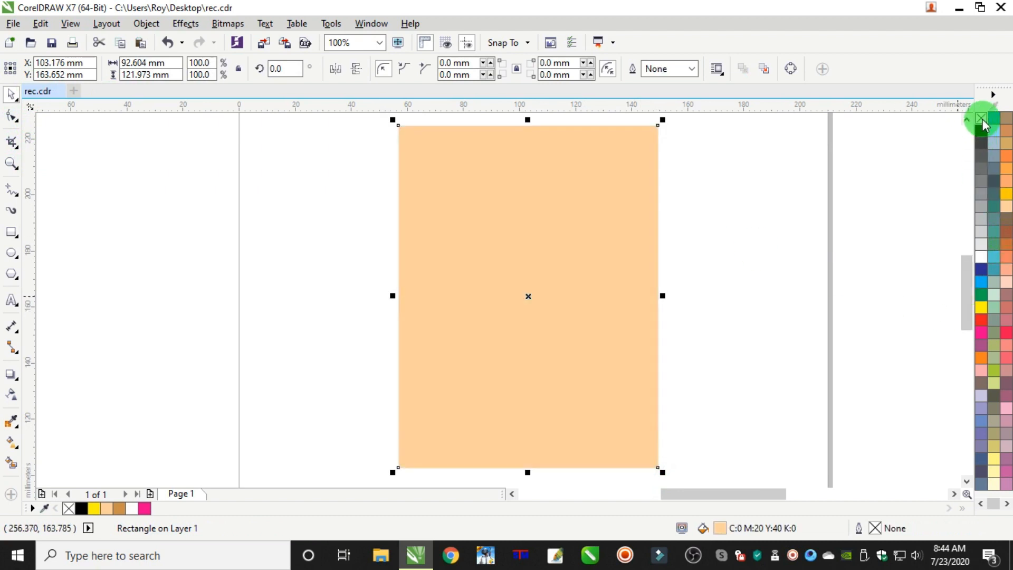
# Send the peach rectangle to the back, behind the white card and magenta strip
pyautogui.rightClick(561, 175)
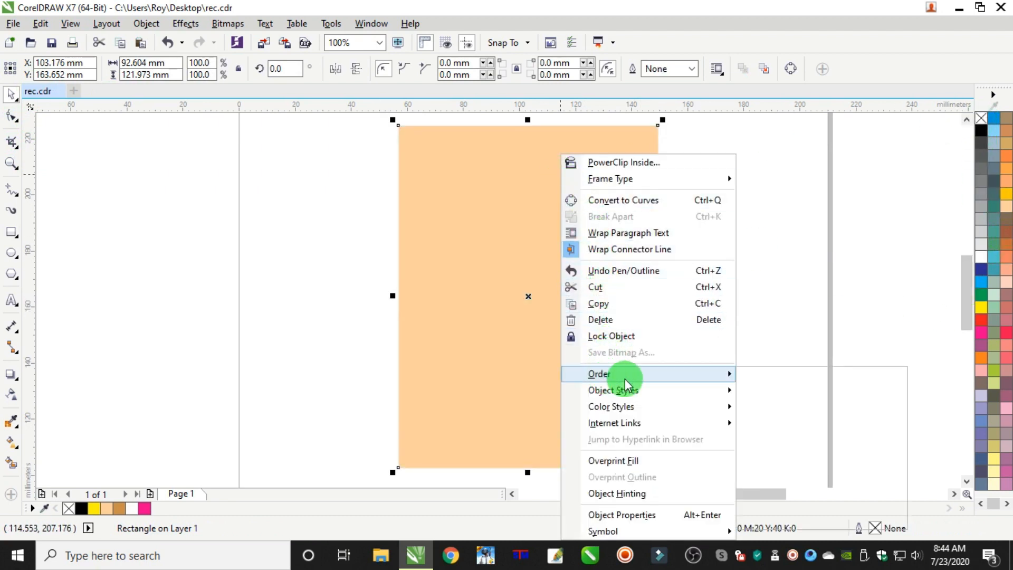
pyautogui.moveTo(600, 374)
pyautogui.click(795, 391)
pyautogui.click(806, 235)
# Remove the outline from the white card rectangle
pyautogui.click(577, 156)
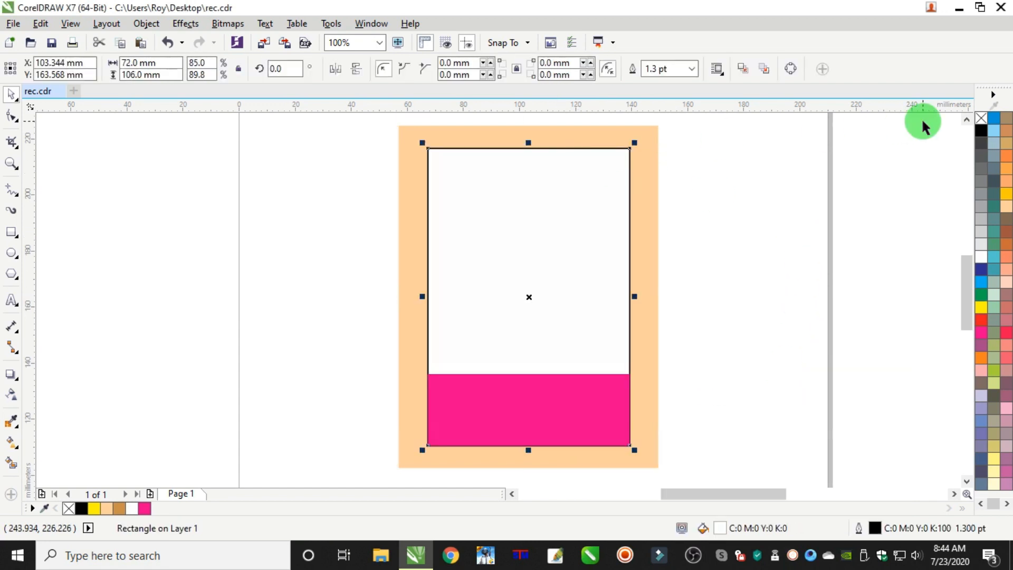
pyautogui.rightClick(983, 120)
pyautogui.click(727, 167)
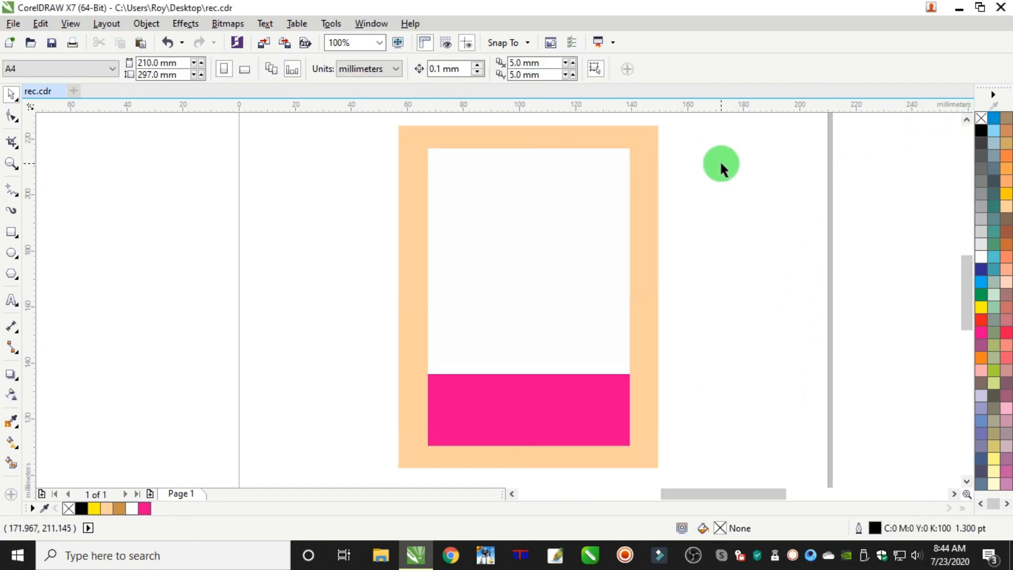
# Change the fill of the outer border rectangle to golden yellow (C0 M20 Y100 K0)
pyautogui.click(623, 126)
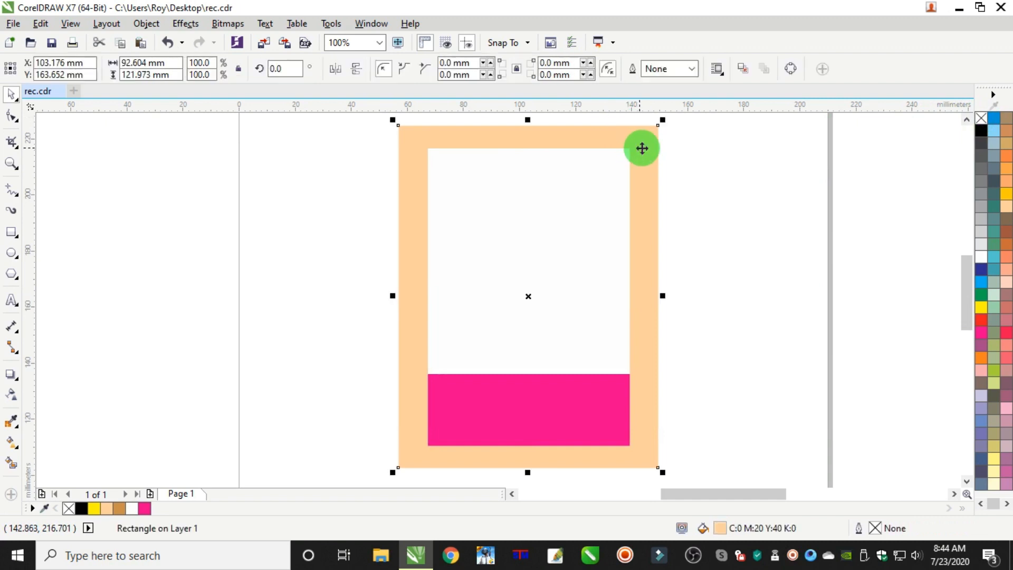
pyautogui.click(1007, 197)
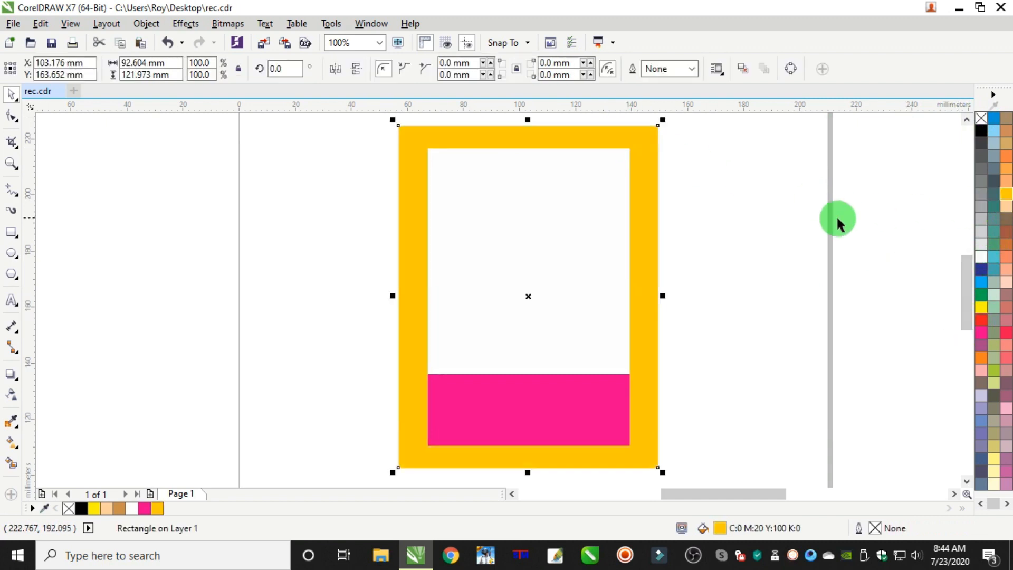
pyautogui.click(718, 257)
pyautogui.scroll(-1, 660, 252)
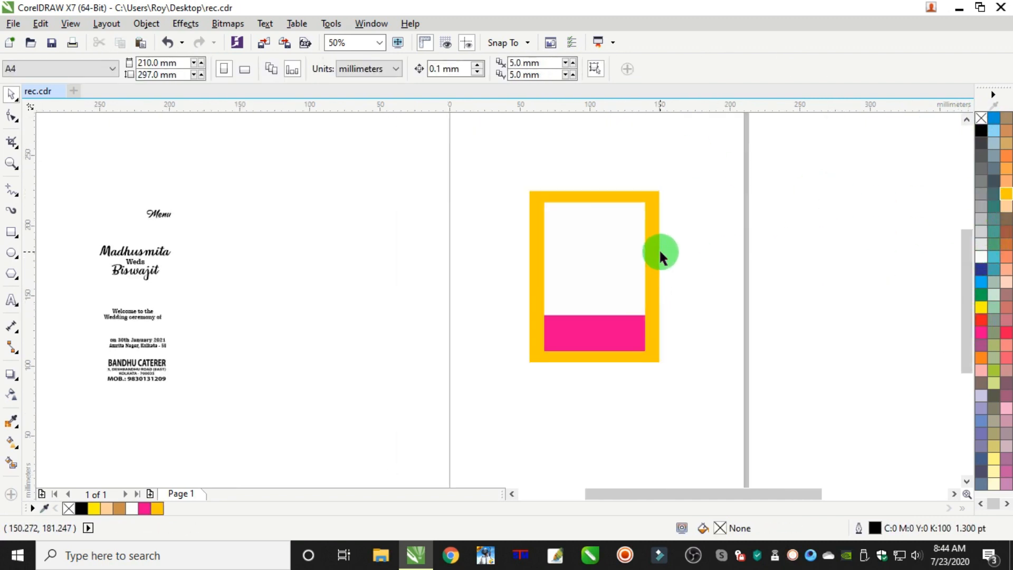
pyautogui.scroll(1, 660, 253)
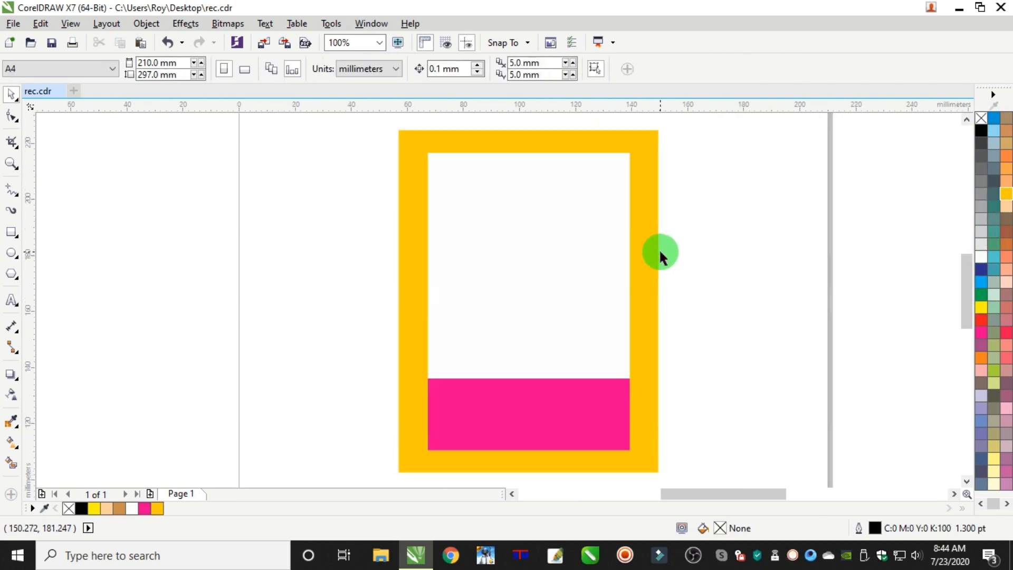
# Lower the upper edge of the magenta strip so the strip is about 24 mm high
pyautogui.click(536, 406)
pyautogui.scroll(1, 534, 404)
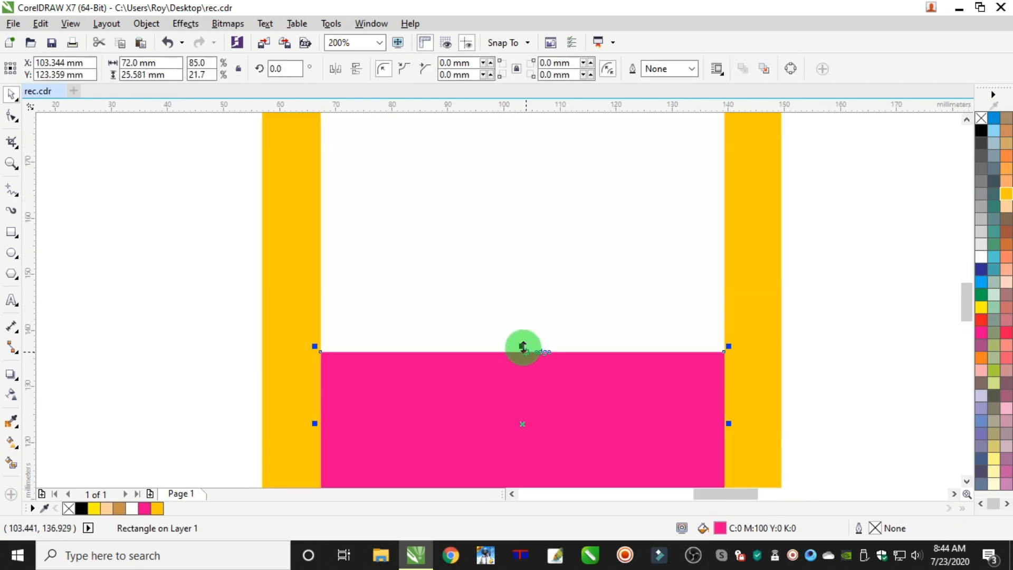
pyautogui.moveTo(523, 347); pyautogui.dragTo(523, 354)
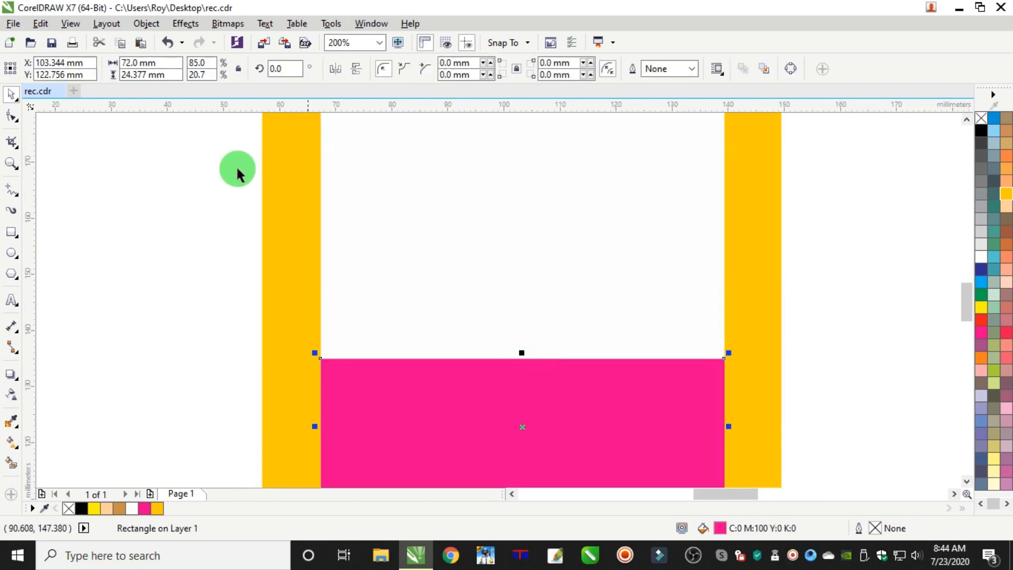
# PowerClip the magenta strip inside the white card rectangle
pyautogui.click(142, 24)
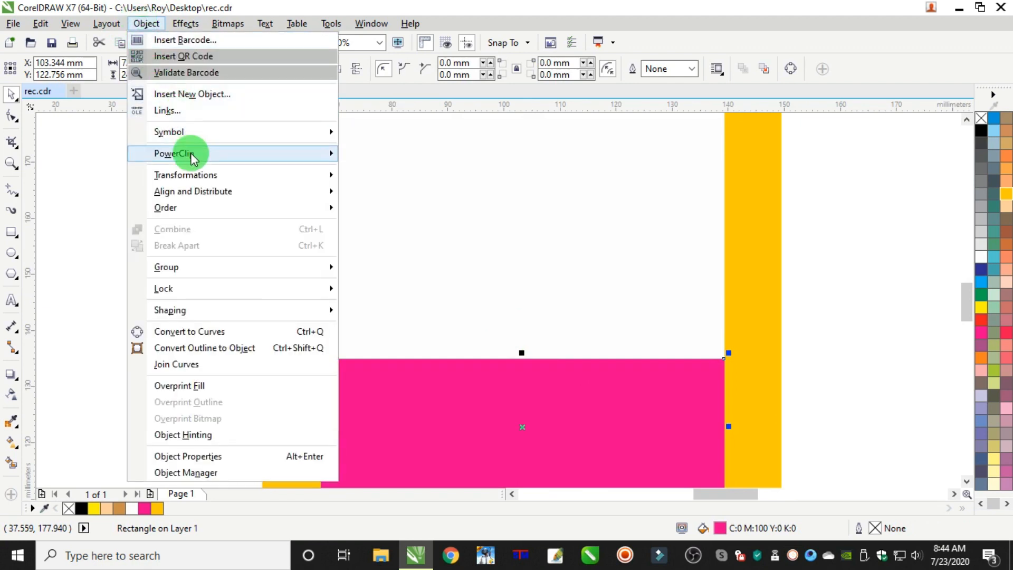
pyautogui.moveTo(193, 155)
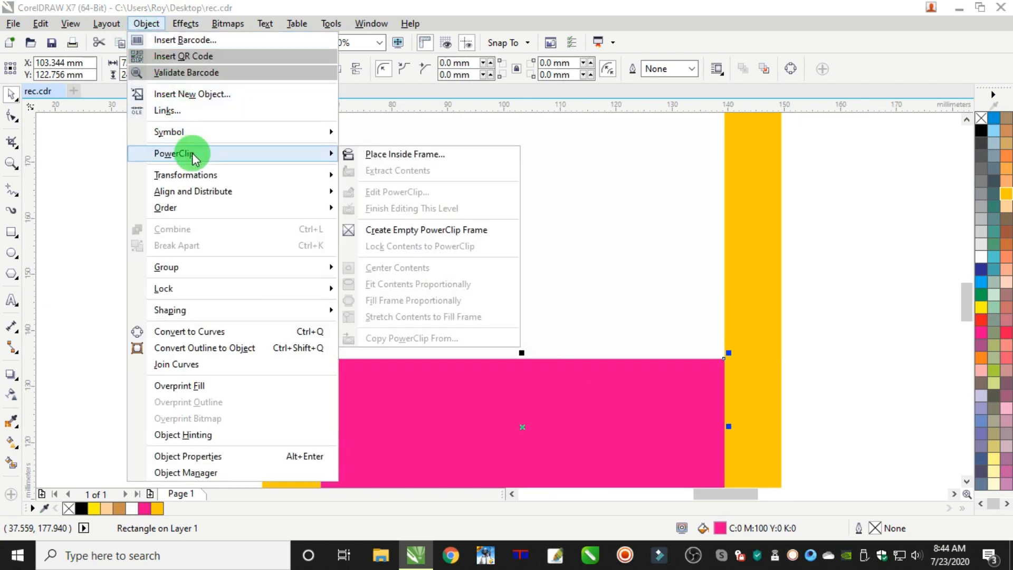
pyautogui.click(389, 160)
pyautogui.click(546, 211)
pyautogui.scroll(-6, 753, 260)
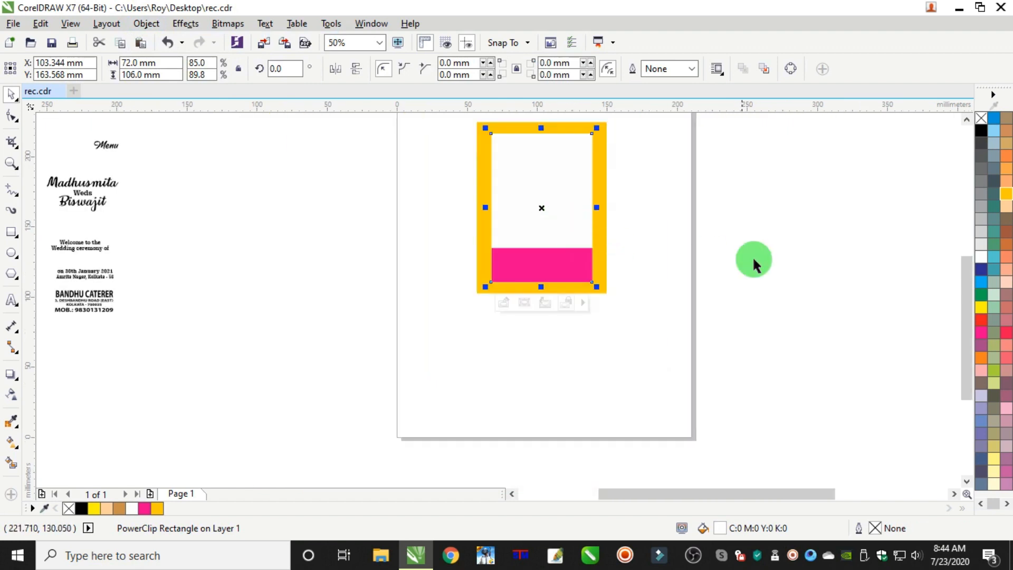
# Move the small pink and peach rose bouquet image onto the page, just right of the card
pyautogui.scroll(2, 834, 256)
pyautogui.moveTo(785, 289); pyautogui.dragTo(555, 237)
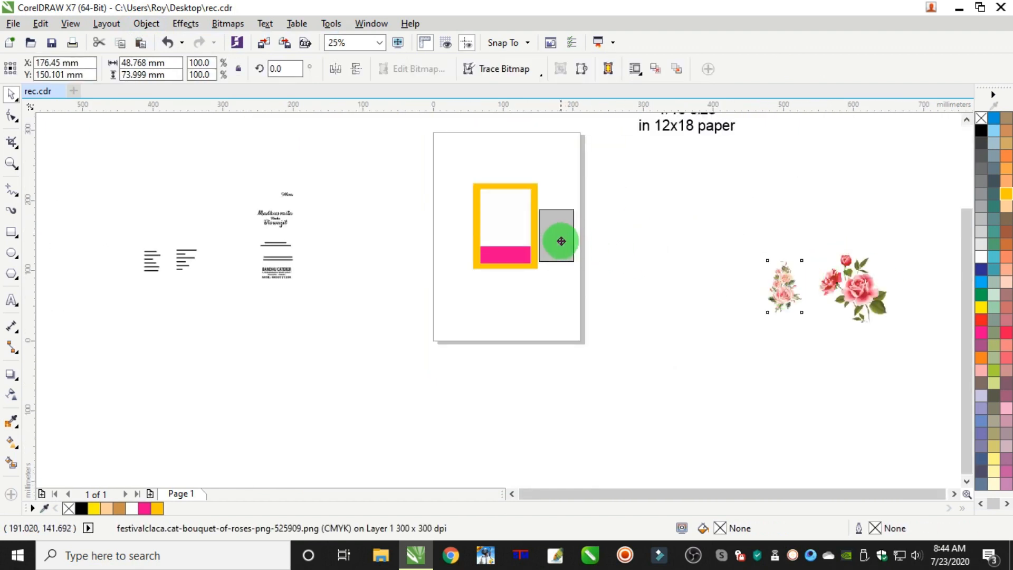
pyautogui.scroll(4, 554, 238)
pyautogui.scroll(-2, 631, 243)
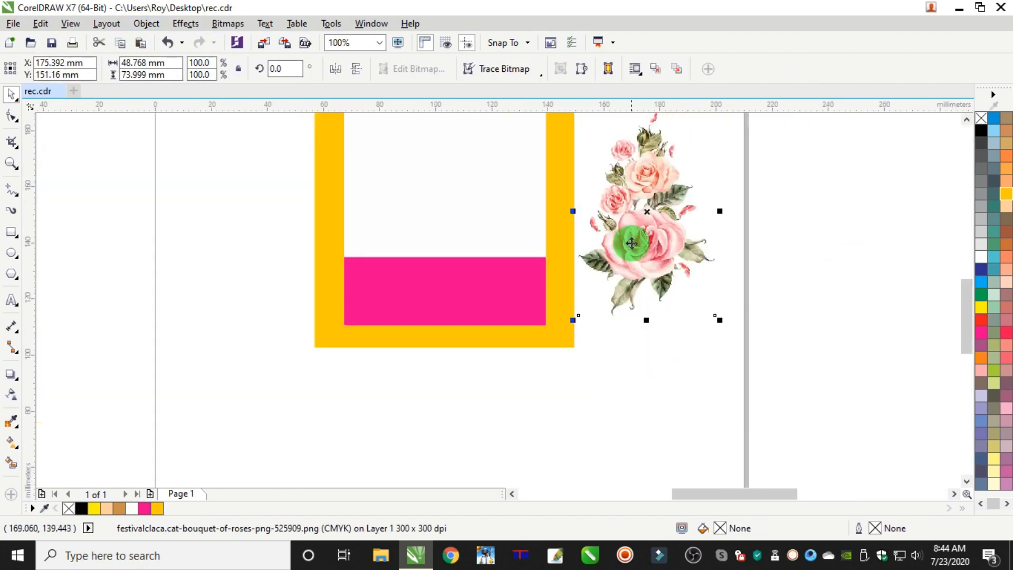
# Bring the small bouquet image to the front of the stacking order, keeping it beside the card
pyautogui.moveTo(633, 242); pyautogui.dragTo(593, 244)
pyautogui.rightClick(594, 245)
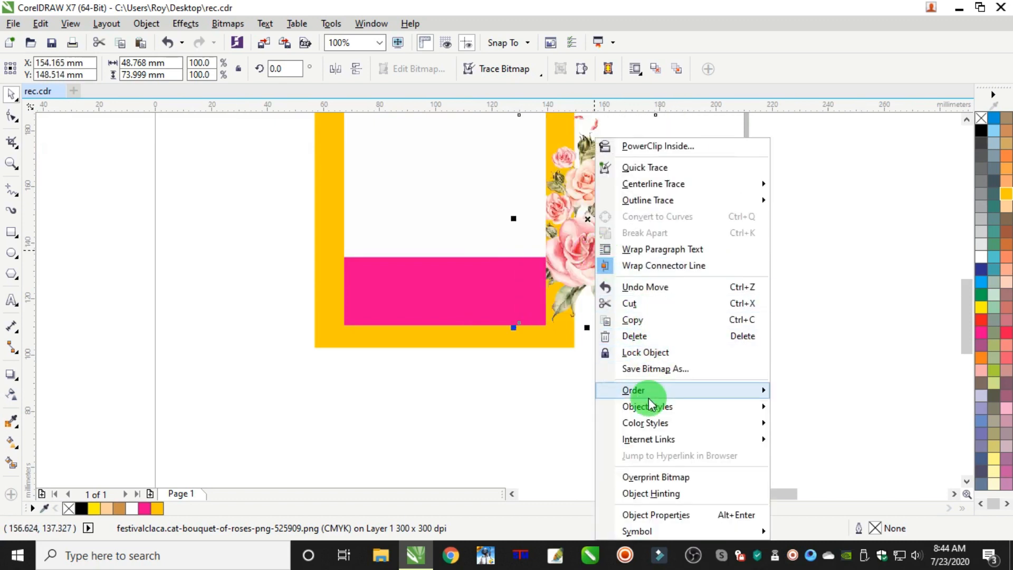
pyautogui.moveTo(660, 392)
pyautogui.click(815, 392)
pyautogui.moveTo(577, 271); pyautogui.dragTo(639, 243)
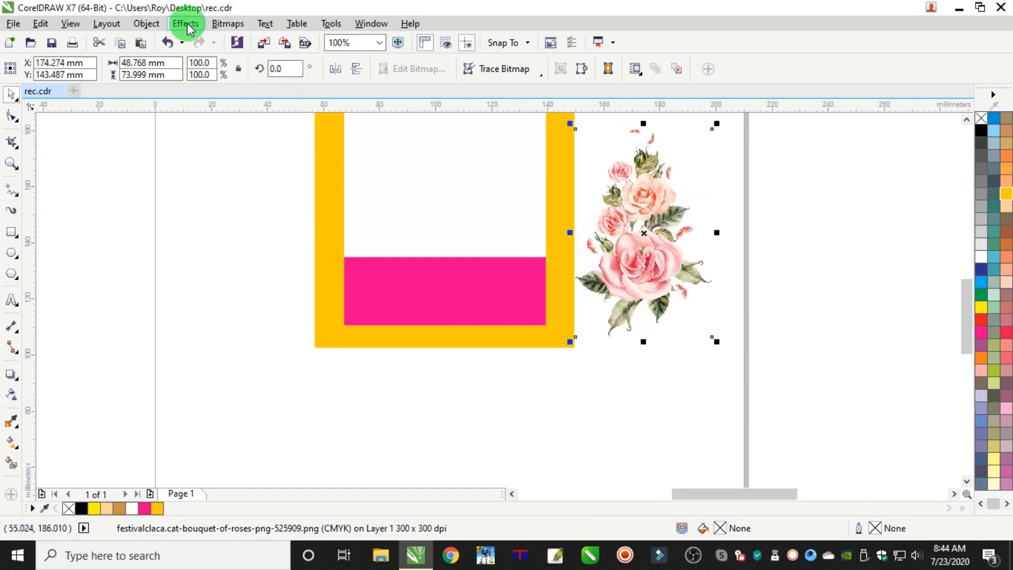
# PowerClip the small rose bouquet inside the white card rectangle
pyautogui.click(146, 23)
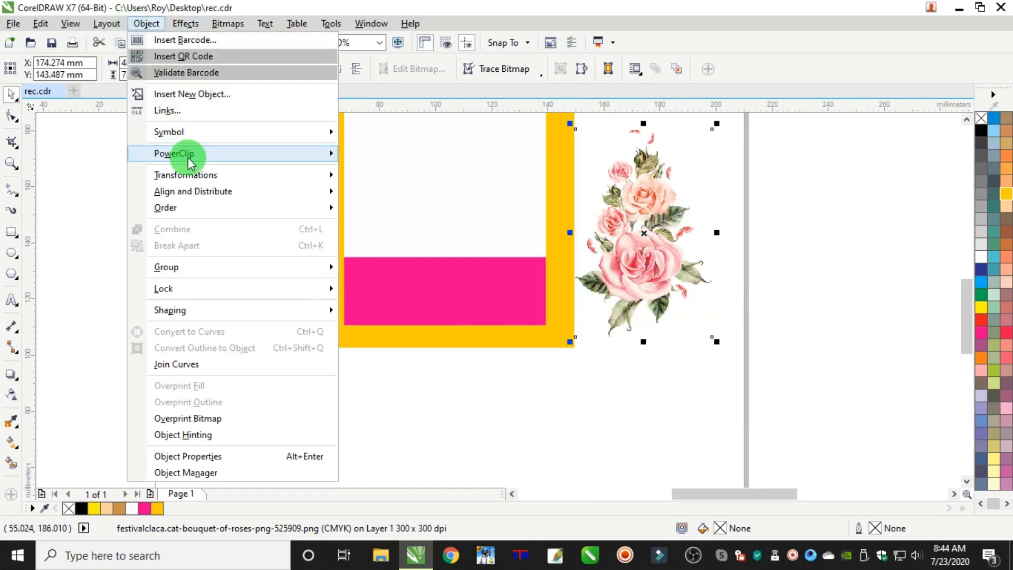
pyautogui.moveTo(317, 153)
pyautogui.click(401, 154)
pyautogui.click(464, 158)
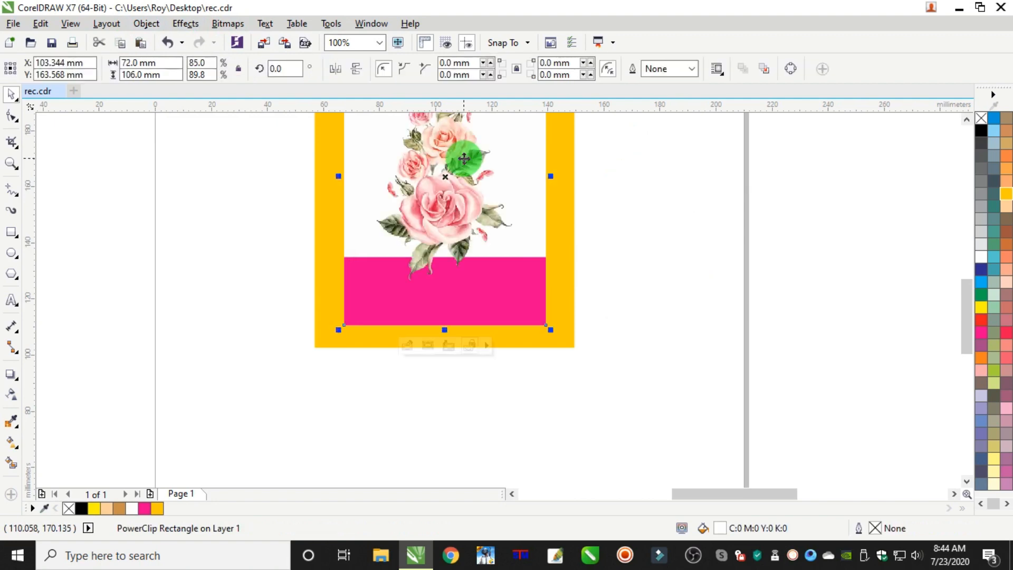
# Edit the card's PowerClip contents, move the bouquet over the card's lower right corner, and finish editing
pyautogui.keyDown('ctrl'); pyautogui.click(464, 159); pyautogui.keyUp('ctrl')
pyautogui.moveTo(463, 199); pyautogui.dragTo(536, 267)
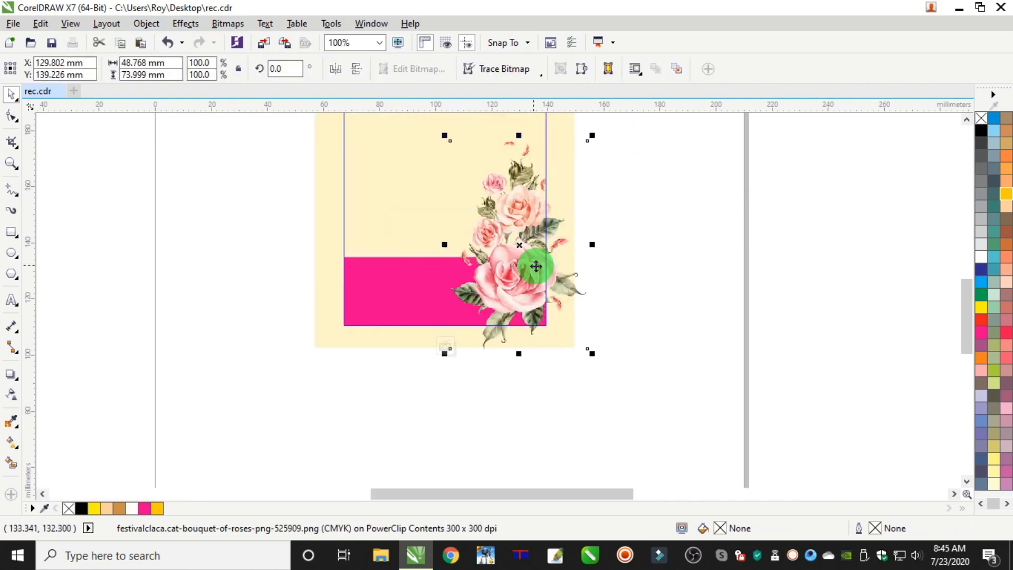
pyautogui.scroll(1, 548, 306)
pyautogui.moveTo(492, 236)
pyautogui.mouseDown()
pyautogui.moveTo(488, 279)
pyautogui.moveTo(505, 293)
pyautogui.mouseUp()
pyautogui.scroll(1, 525, 301)
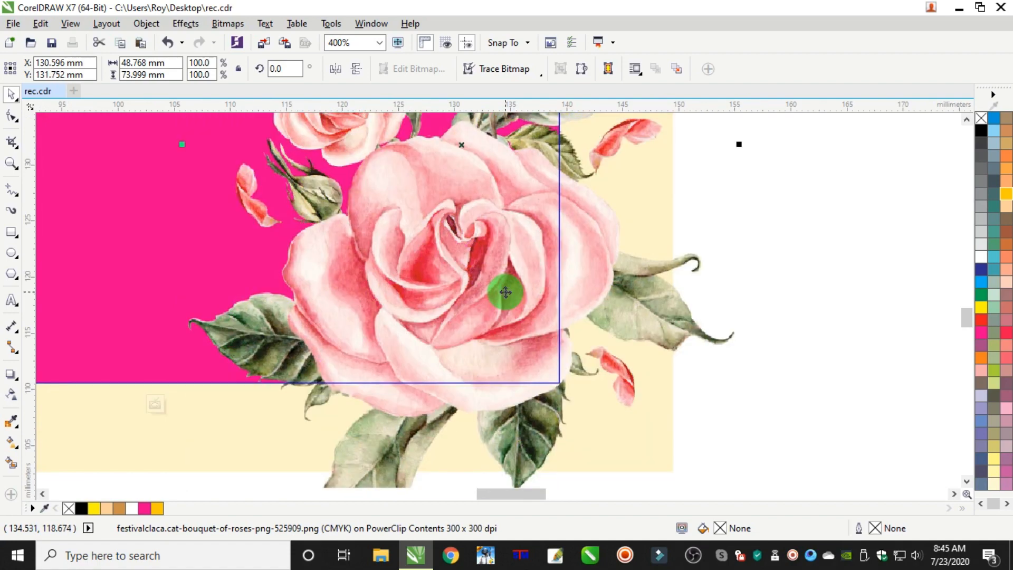
pyautogui.scroll(-3, 604, 310)
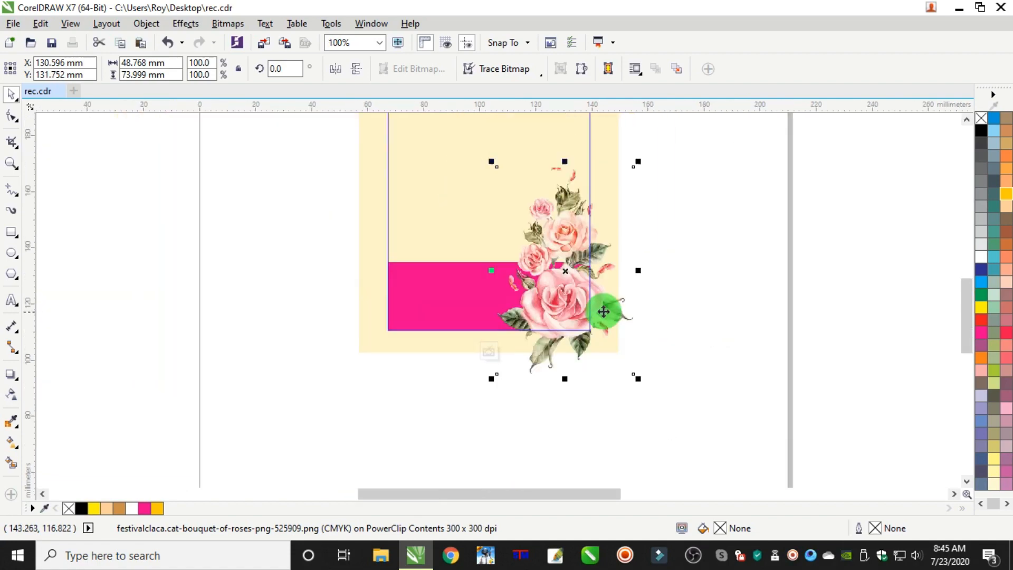
pyautogui.scroll(1, 628, 261)
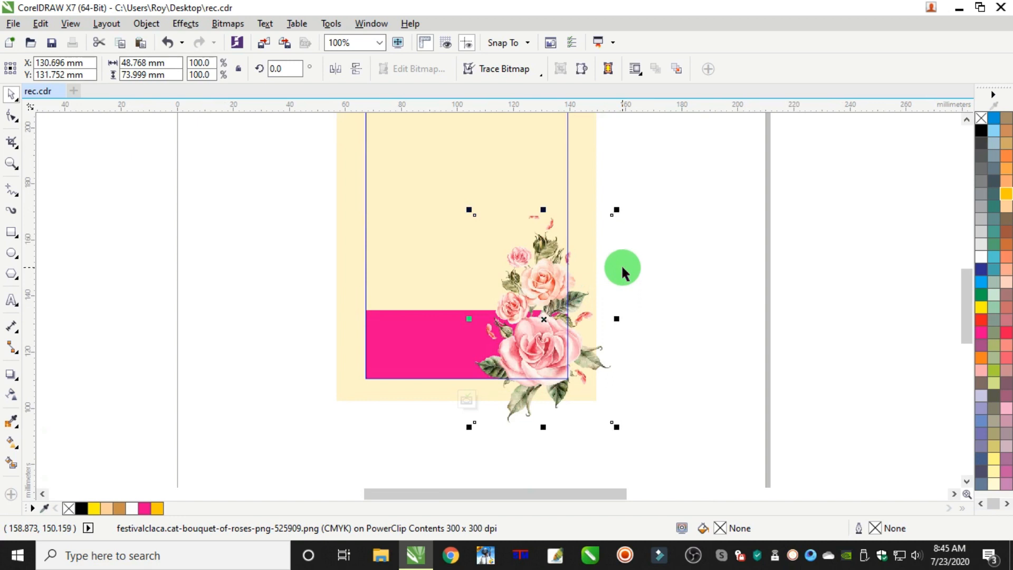
pyautogui.keyDown('ctrl'); pyautogui.click(792, 255); pyautogui.keyUp('ctrl')
pyautogui.scroll(-1, 704, 278)
pyautogui.click(697, 252)
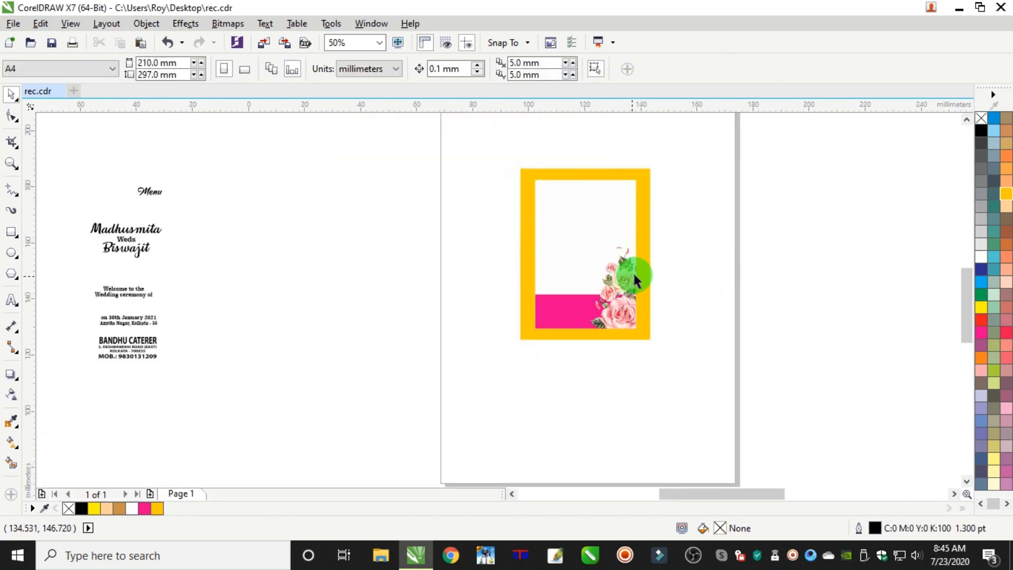
# Move the large pink rose image onto the page, just below the card
pyautogui.scroll(-2, 640, 272)
pyautogui.moveTo(793, 299); pyautogui.dragTo(627, 305)
pyautogui.scroll(5, 615, 296)
pyautogui.scroll(1, 645, 300)
pyautogui.scroll(-1, 645, 308)
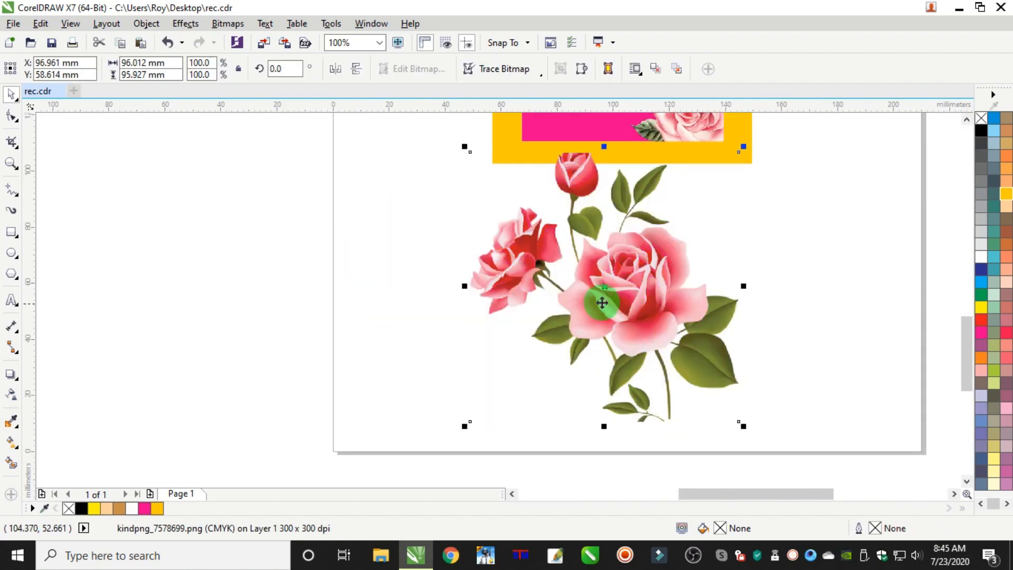
# Convert the large rose image to a 300 dpi CMYK bitmap with anti-aliasing and a transparent background
pyautogui.click(227, 23)
pyautogui.click(259, 39)
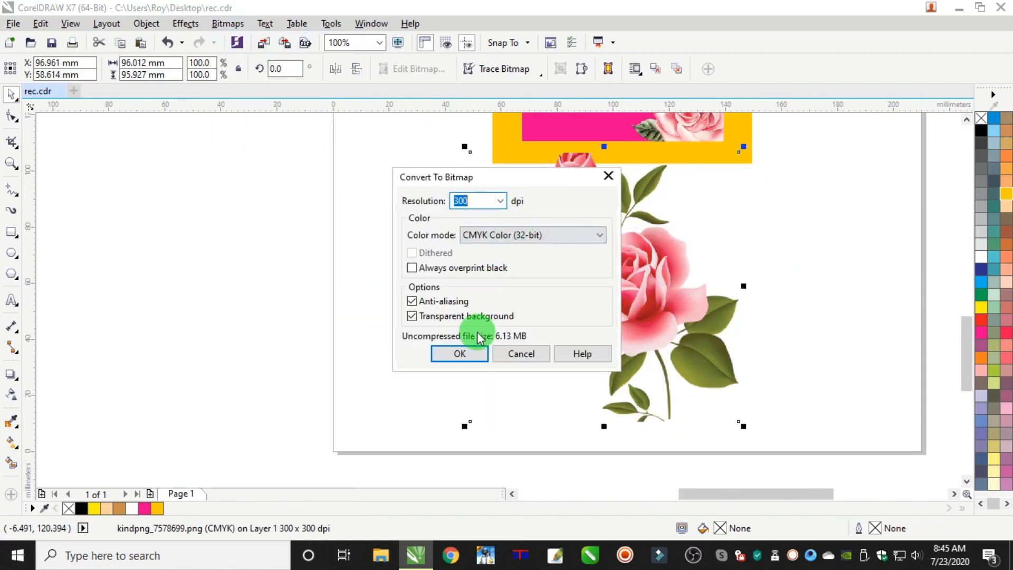
pyautogui.click(460, 353)
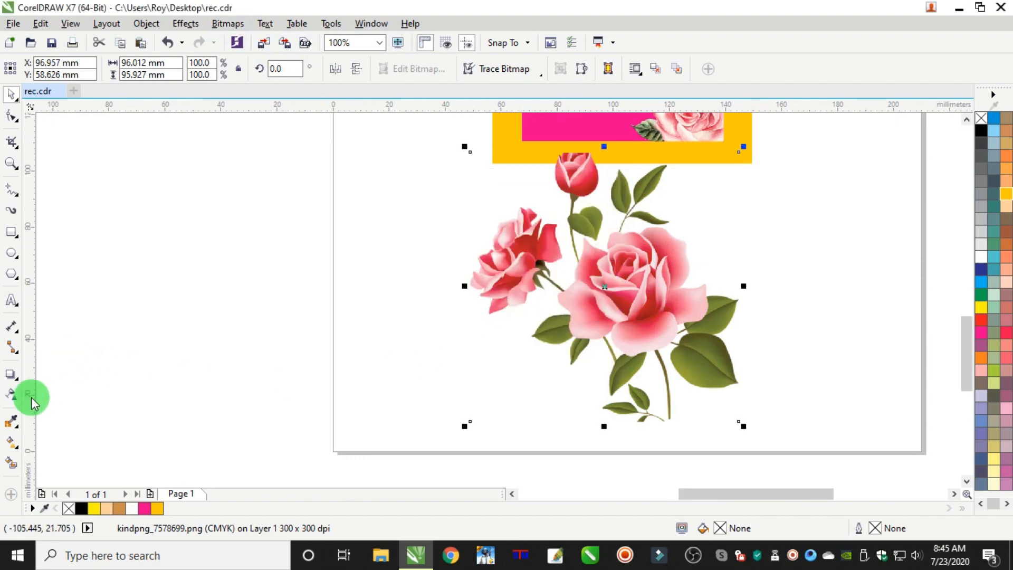
# Apply a uniform transparency of 40 to the large rose image
pyautogui.click(12, 396)
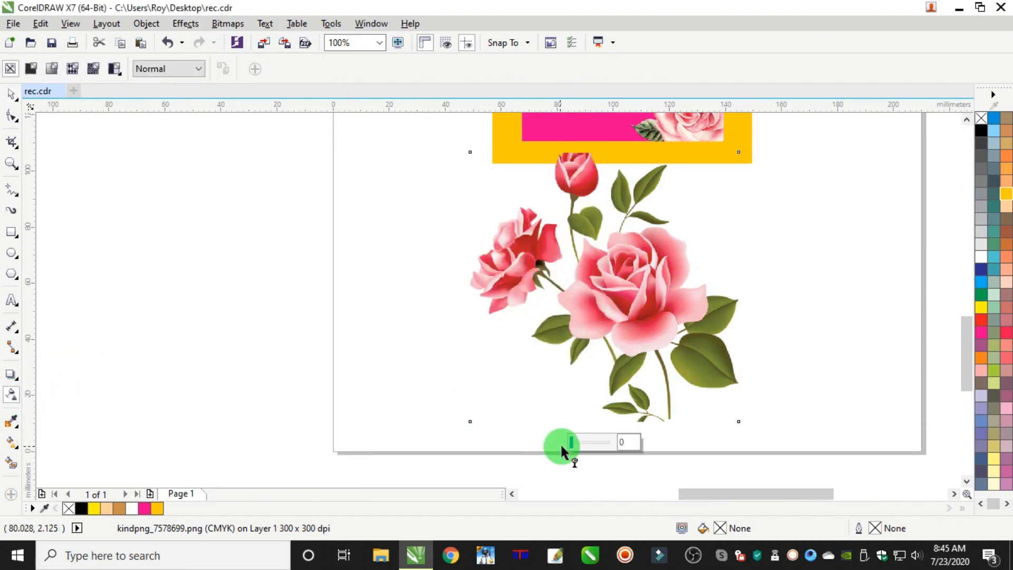
pyautogui.moveTo(572, 442); pyautogui.dragTo(592, 442)
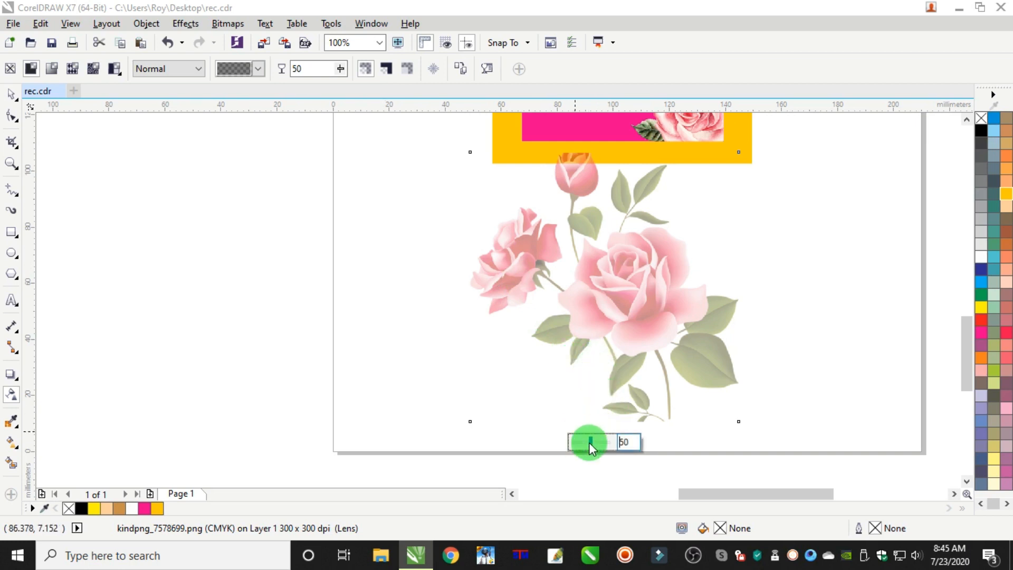
pyautogui.moveTo(590, 441); pyautogui.dragTo(588, 441)
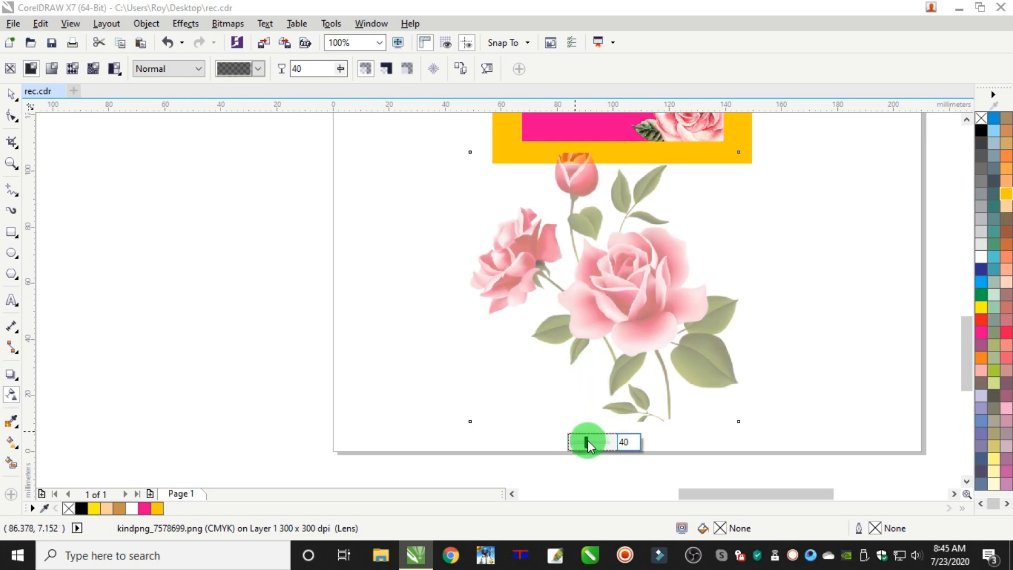
pyautogui.click(12, 94)
pyautogui.click(199, 210)
# Move the faded large rose to the right of the card and PowerClip it inside the white card rectangle
pyautogui.scroll(-4, 411, 270)
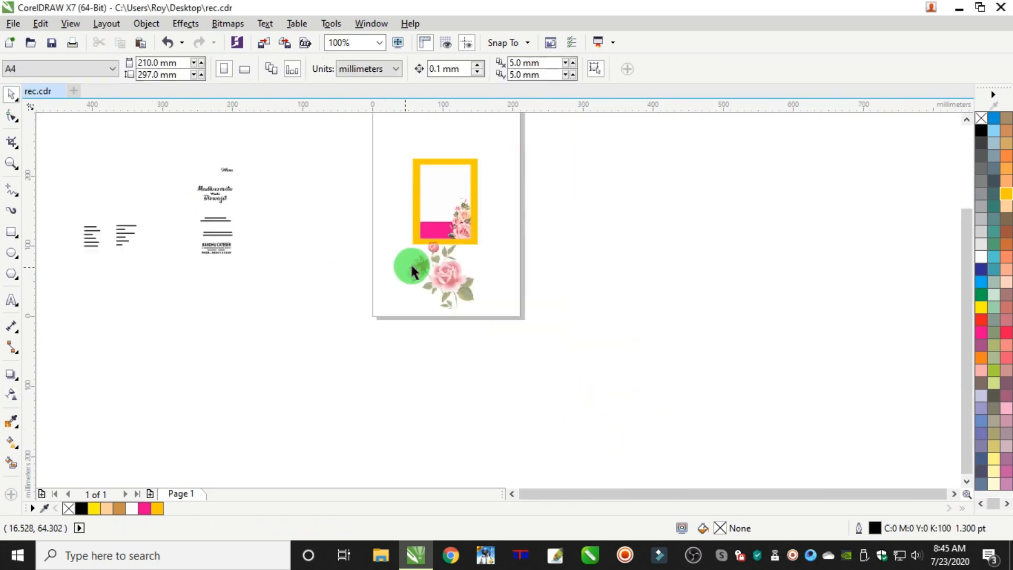
pyautogui.scroll(2, 467, 188)
pyautogui.moveTo(426, 354); pyautogui.dragTo(581, 248)
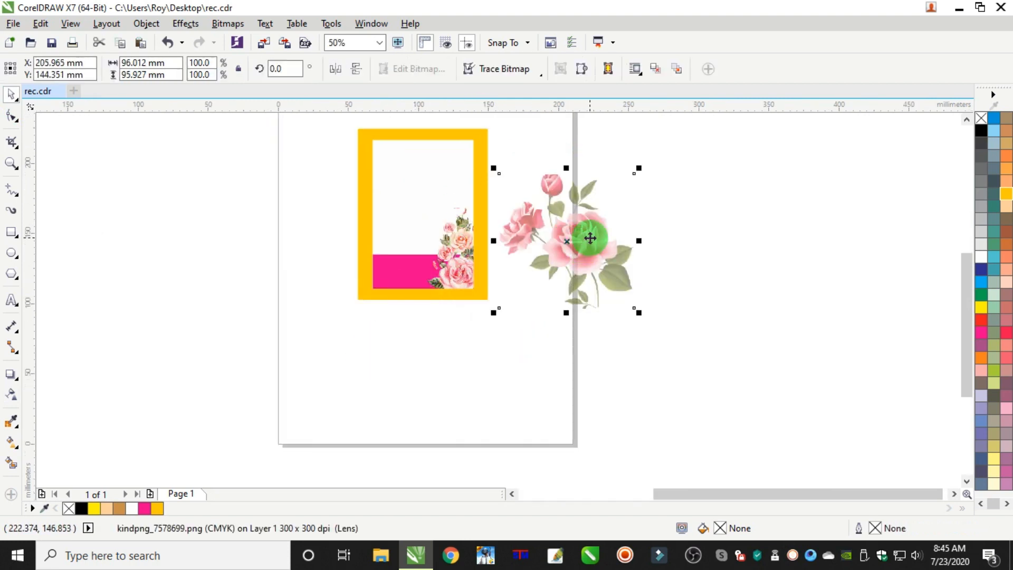
pyautogui.click(144, 24)
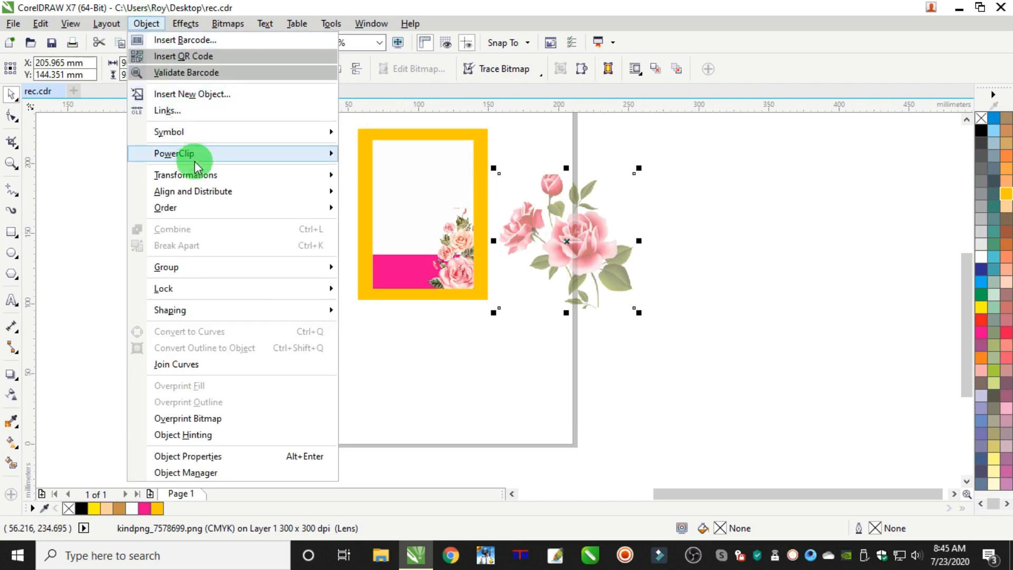
pyautogui.click(195, 164)
pyautogui.click(400, 154)
pyautogui.click(407, 164)
pyautogui.click(452, 194)
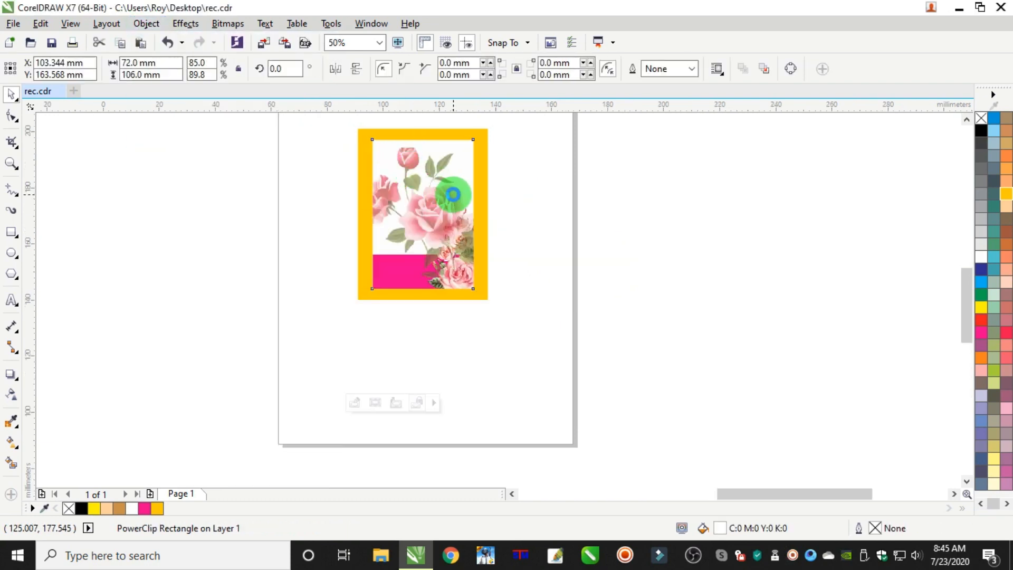
# Edit the card's PowerClip contents and move the faded rose so its left bloom overlaps the card's right edge
pyautogui.scroll(2, 453, 194)
pyautogui.doubleClick(440, 221)
pyautogui.moveTo(440, 221); pyautogui.dragTo(696, 263)
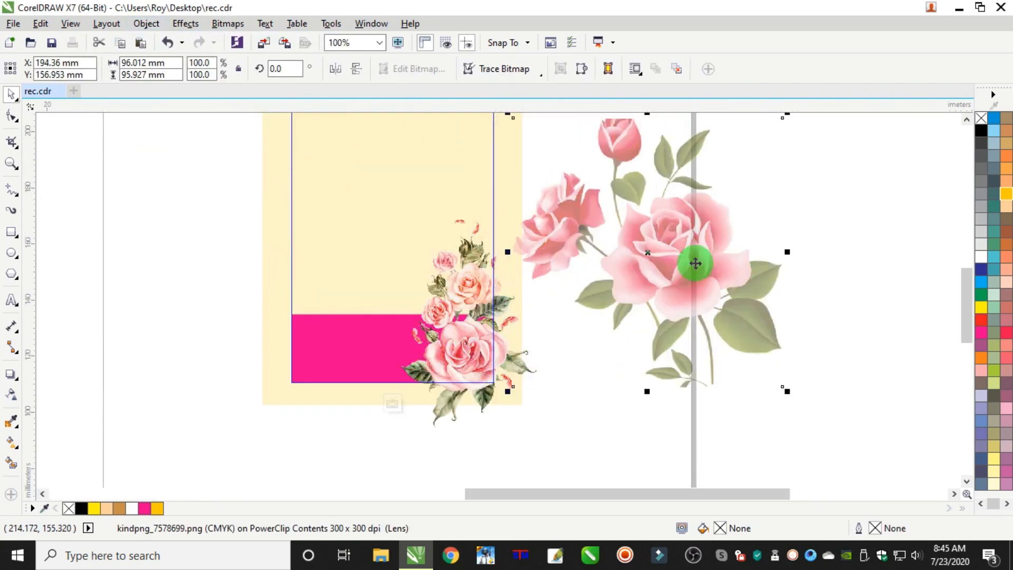
pyautogui.scroll(-2, 695, 271)
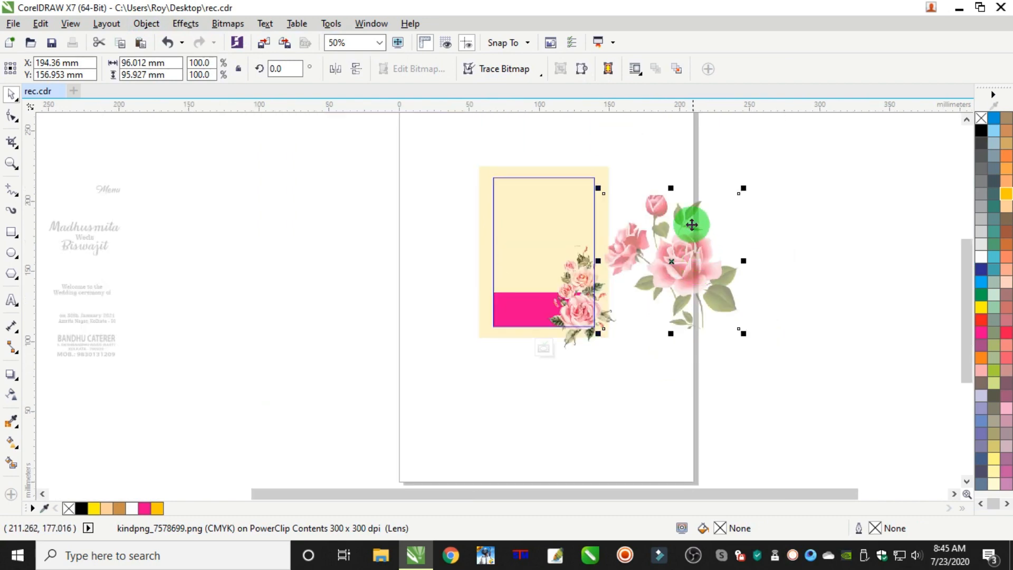
pyautogui.scroll(2, 691, 223)
pyautogui.moveTo(676, 302); pyautogui.dragTo(632, 304)
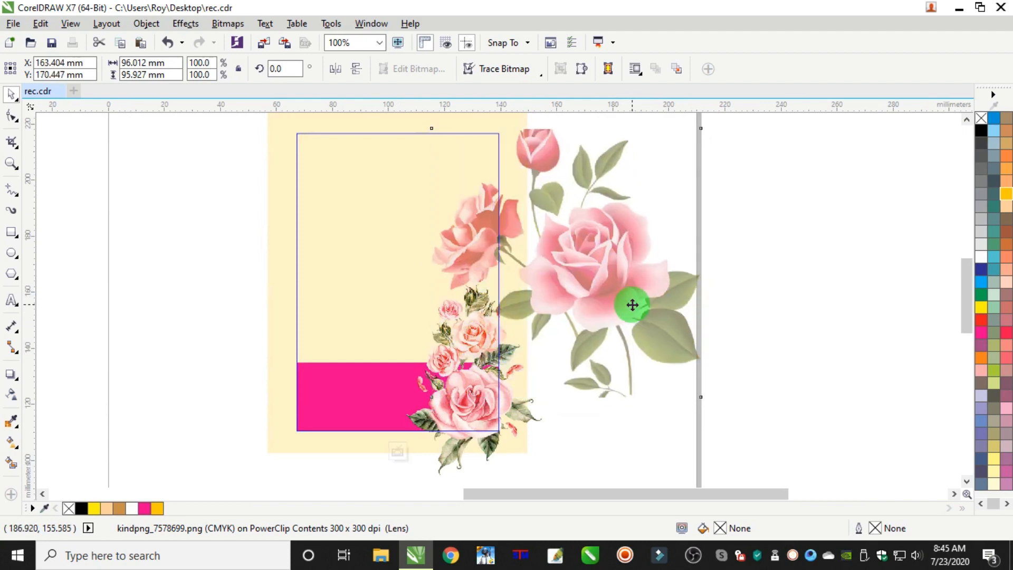
# Duplicate the faded rose image about 40 mm to the right and mirror the copy horizontally
pyautogui.moveTo(600, 266); pyautogui.dragTo(713, 252)
pyautogui.rightClick(713, 251)
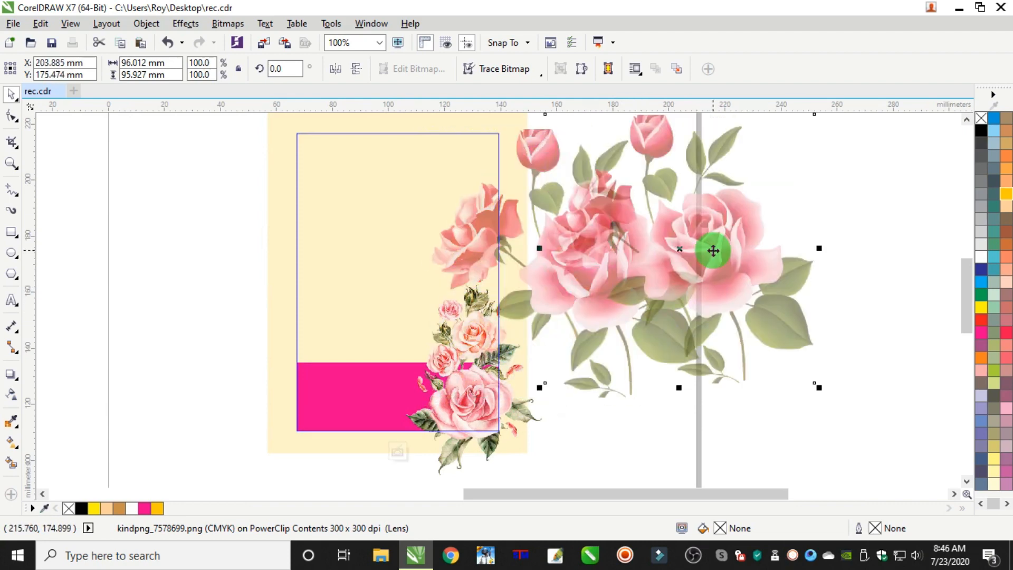
pyautogui.click(334, 74)
pyautogui.scroll(-1, 559, 234)
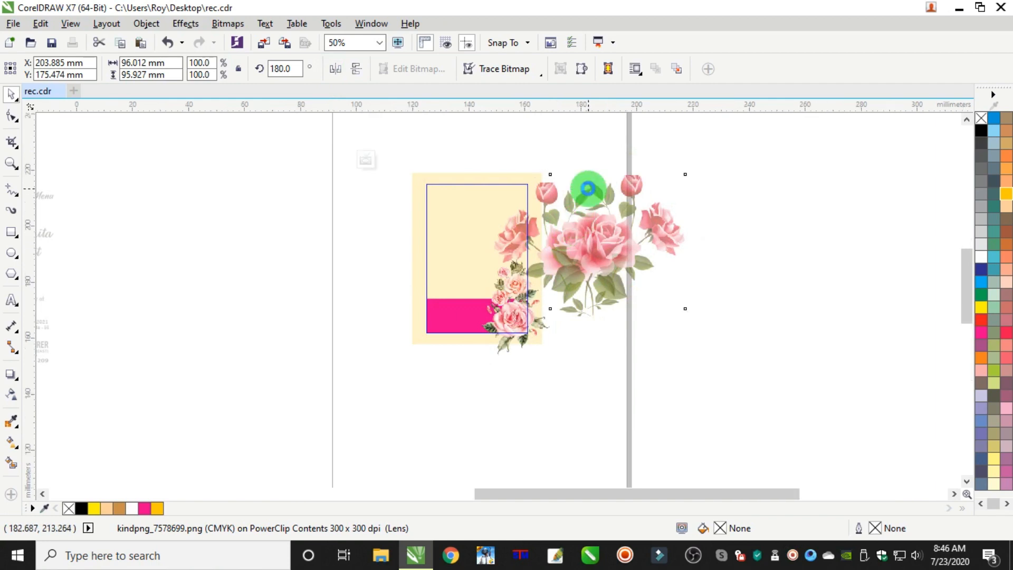
# Copy the upside-down faded rose to the card's upper-left corner, rotate it to about 171.7°, and finish editing the PowerClip contents
pyautogui.scroll(1, 590, 189)
pyautogui.moveTo(622, 294); pyautogui.dragTo(220, 238)
pyautogui.rightClick(236, 252)
pyautogui.moveTo(335, 365); pyautogui.dragTo(314, 380)
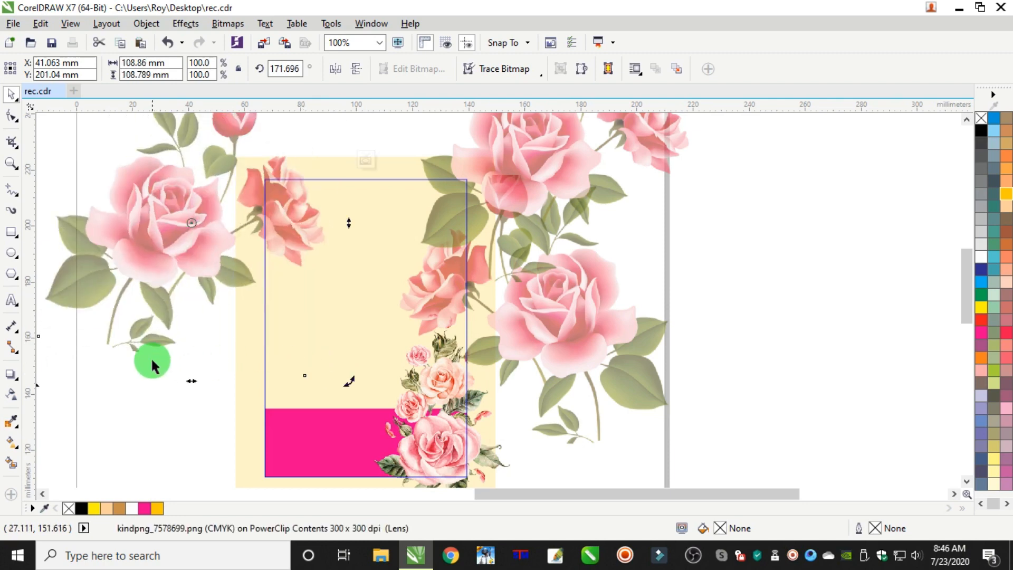
pyautogui.moveTo(127, 283); pyautogui.dragTo(136, 272)
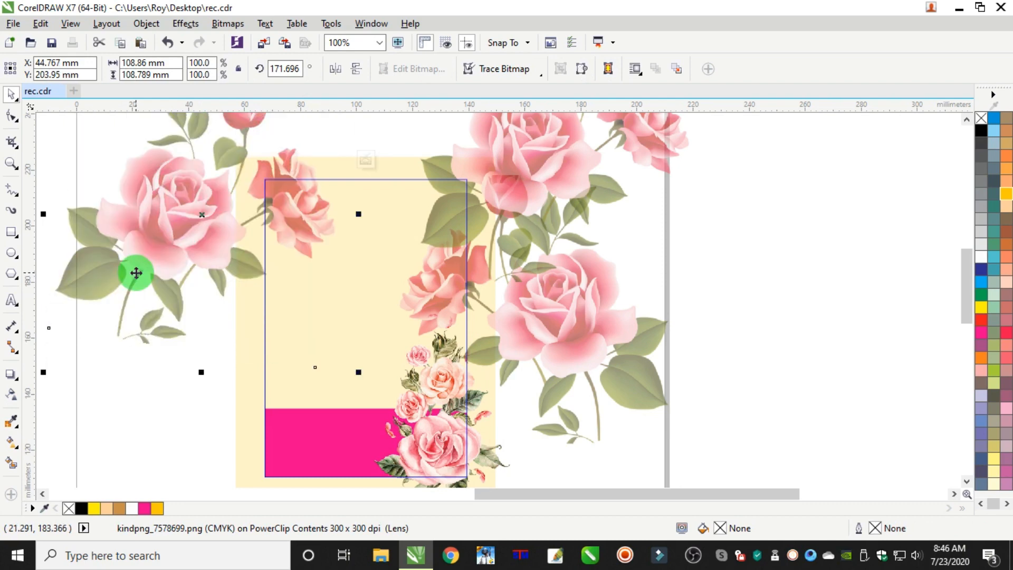
pyautogui.keyDown('ctrl'); pyautogui.click(798, 257); pyautogui.keyUp('ctrl')
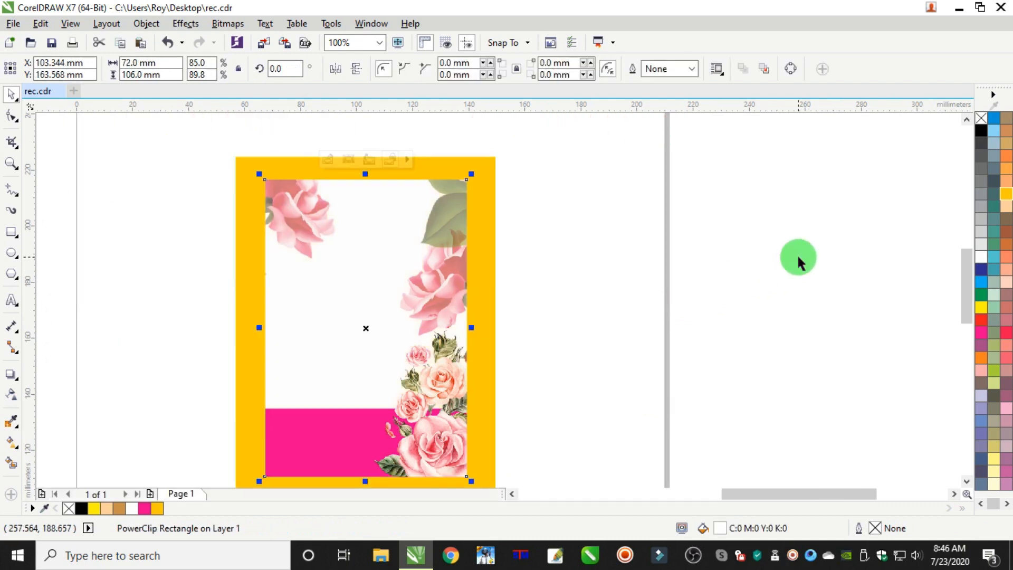
pyautogui.click(697, 251)
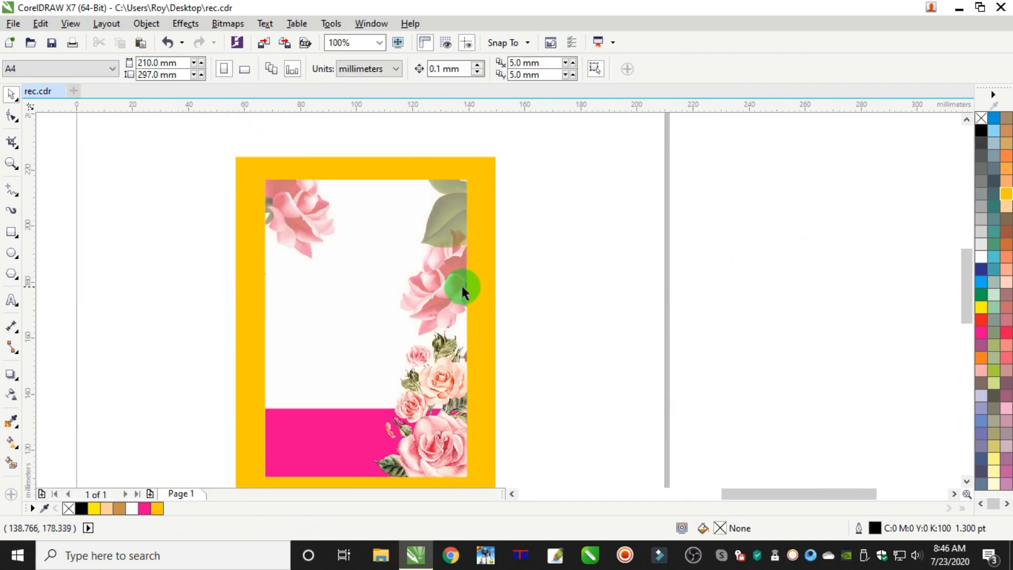
# Edit the card's PowerClip contents and bring the upright faded rose at the right edge in front of the other rose
pyautogui.doubleClick(440, 275)
pyautogui.moveTo(449, 285); pyautogui.dragTo(468, 297)
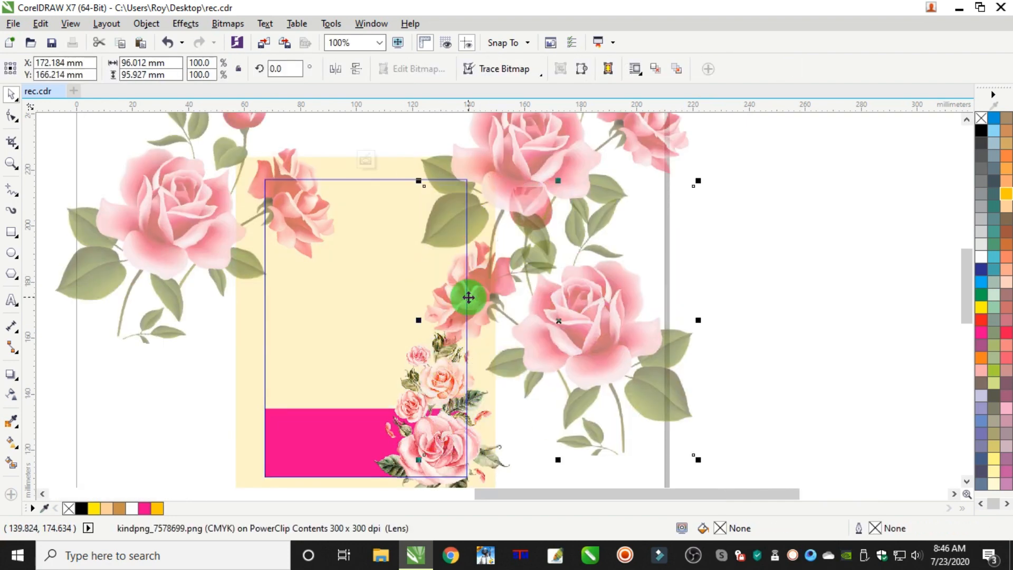
pyautogui.hotkey('ctrl', 'z')
pyautogui.rightClick(450, 286)
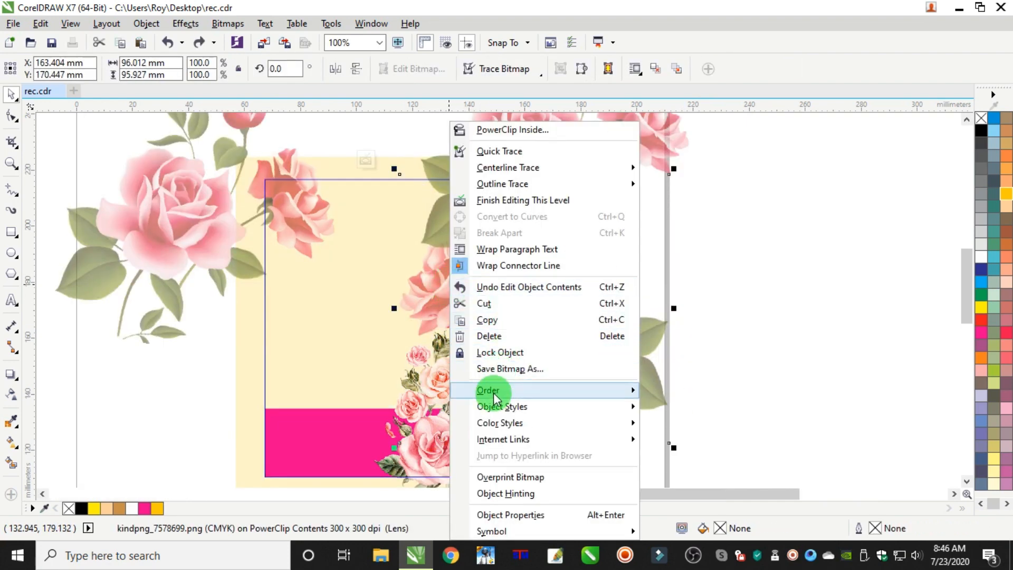
pyautogui.moveTo(491, 391)
pyautogui.click(699, 423)
pyautogui.click(812, 277)
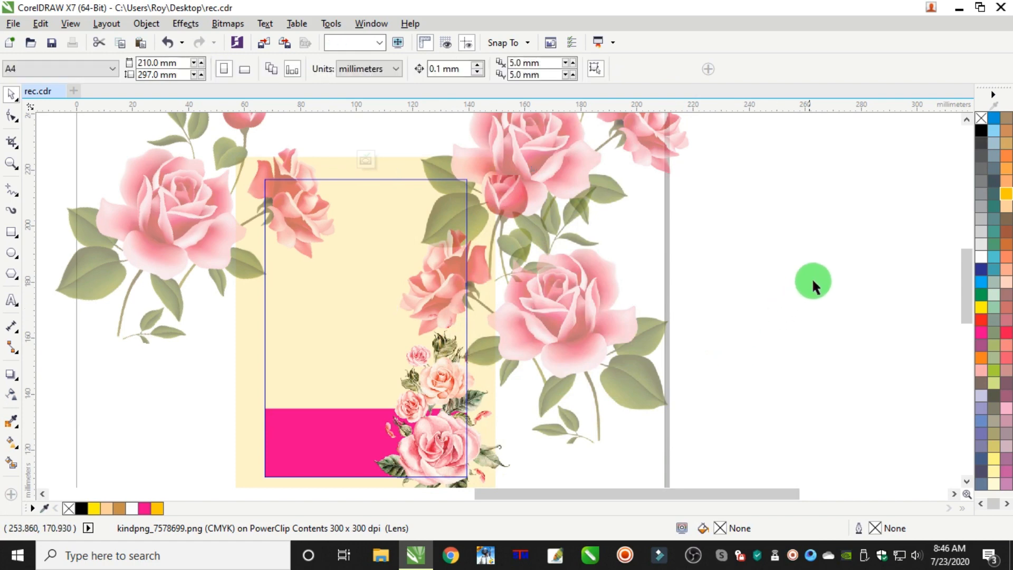
pyautogui.click(792, 284)
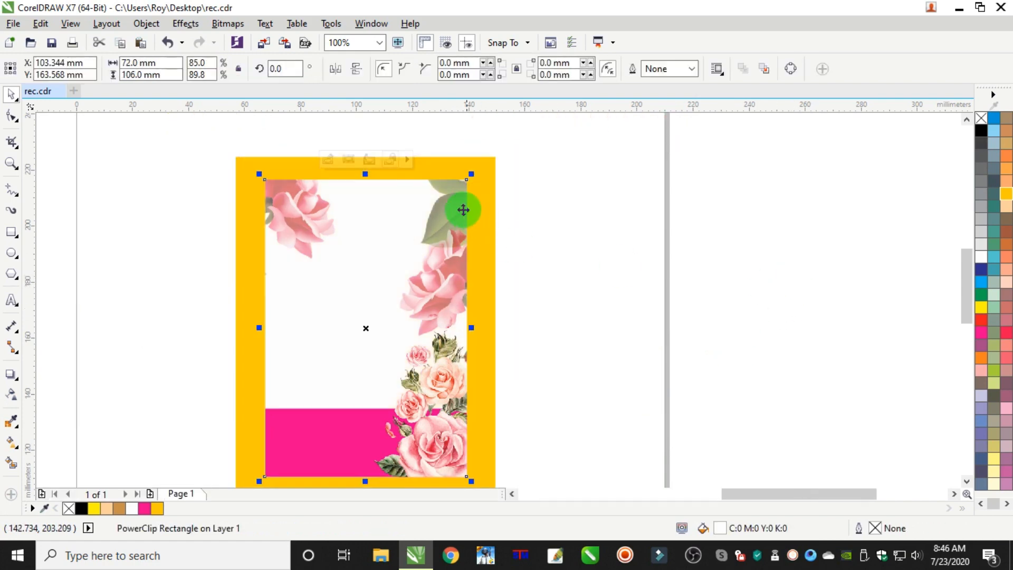
# Edit the card's PowerClip contents and shift the upper-right faded rose further into the card so more leaves and petals show
pyautogui.doubleClick(441, 208)
pyautogui.click(515, 188)
pyautogui.moveTo(516, 188); pyautogui.dragTo(543, 168)
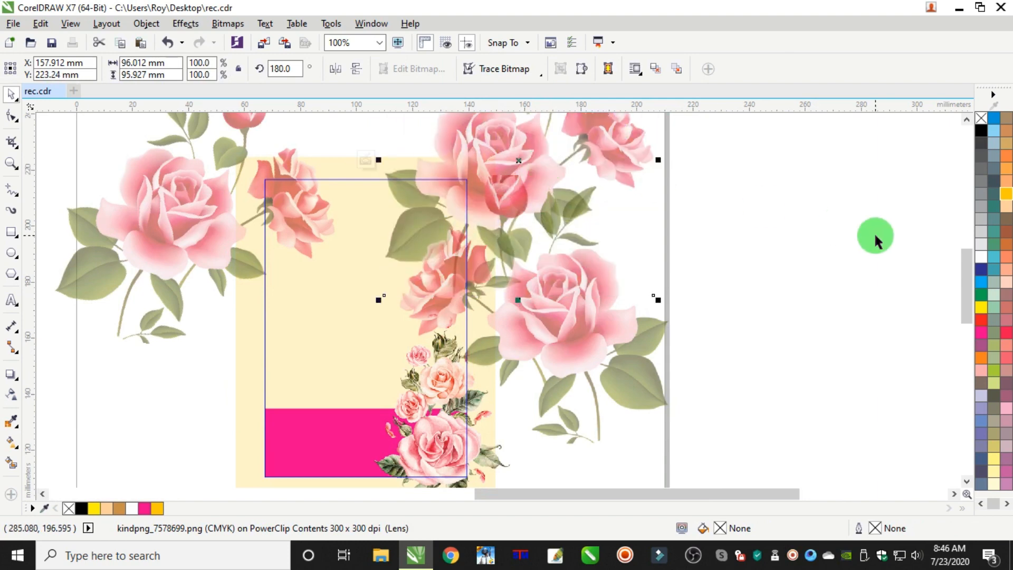
pyautogui.click(871, 236)
pyautogui.doubleClick(438, 198)
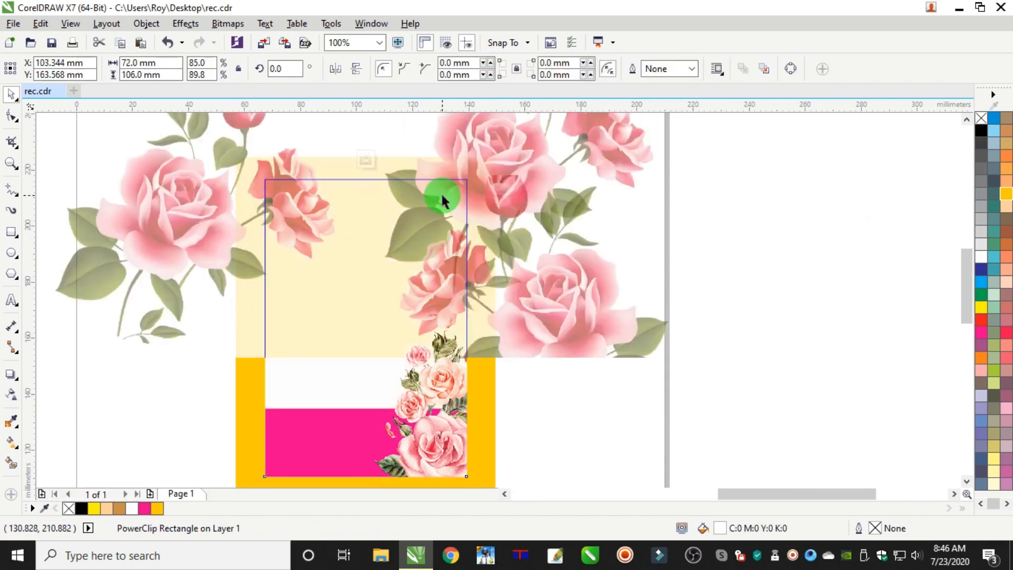
pyautogui.click(427, 211)
pyautogui.moveTo(427, 210); pyautogui.dragTo(566, 173)
pyautogui.click(817, 264)
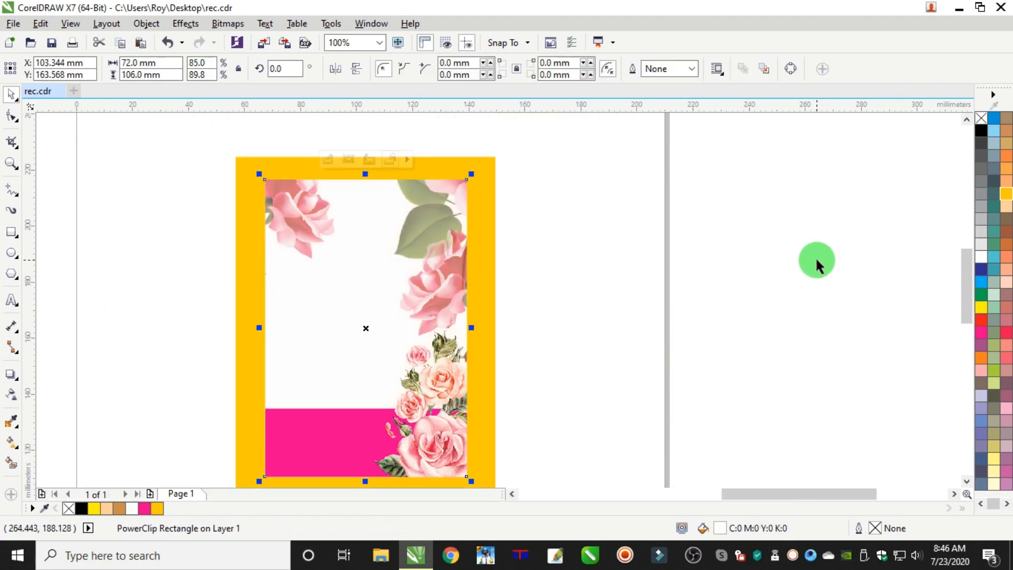
# Edit the card's PowerClip contents, rotate the upper-left faded rose to about 166°, and shift it slightly outward
pyautogui.doubleClick(294, 215)
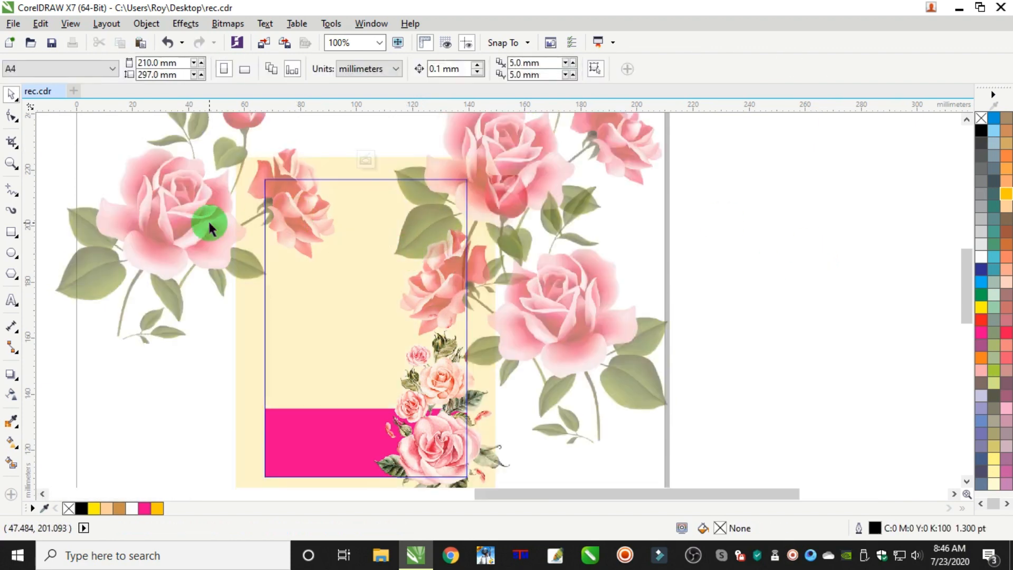
pyautogui.click(174, 249)
pyautogui.click(369, 384)
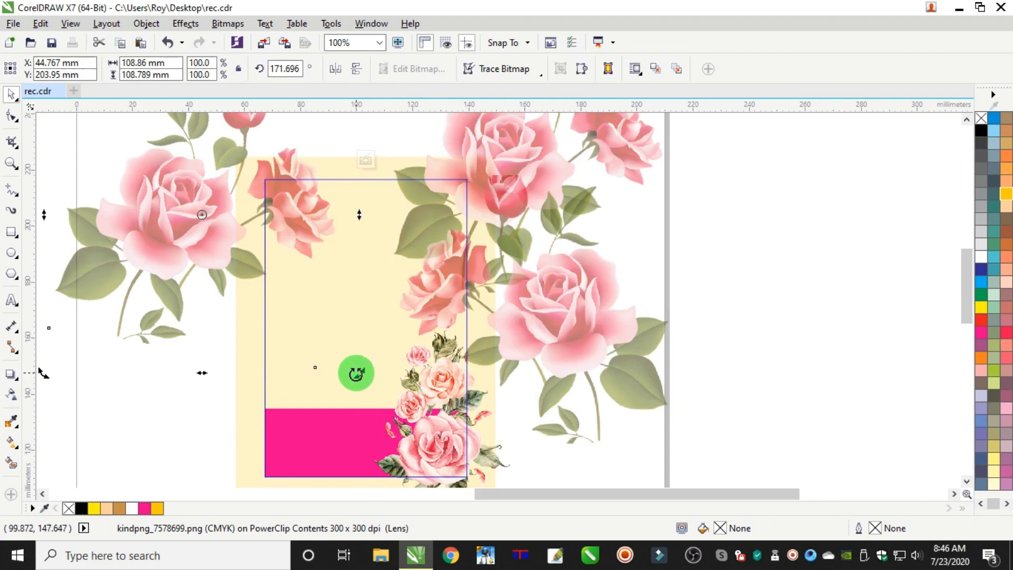
pyautogui.moveTo(356, 373); pyautogui.dragTo(338, 384)
pyautogui.moveTo(169, 252); pyautogui.dragTo(163, 251)
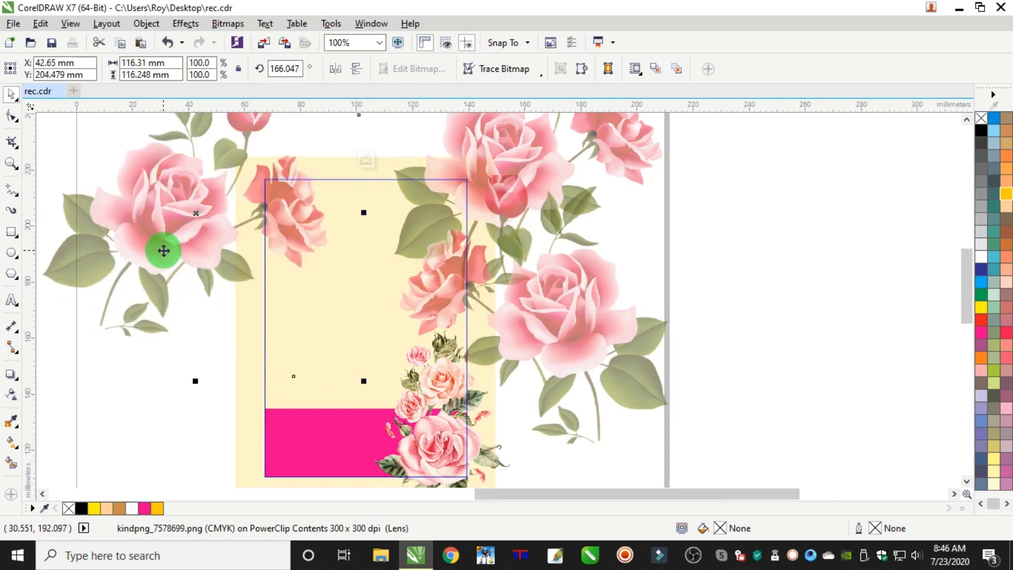
pyautogui.keyDown('ctrl'); pyautogui.click(159, 389); pyautogui.keyUp('ctrl')
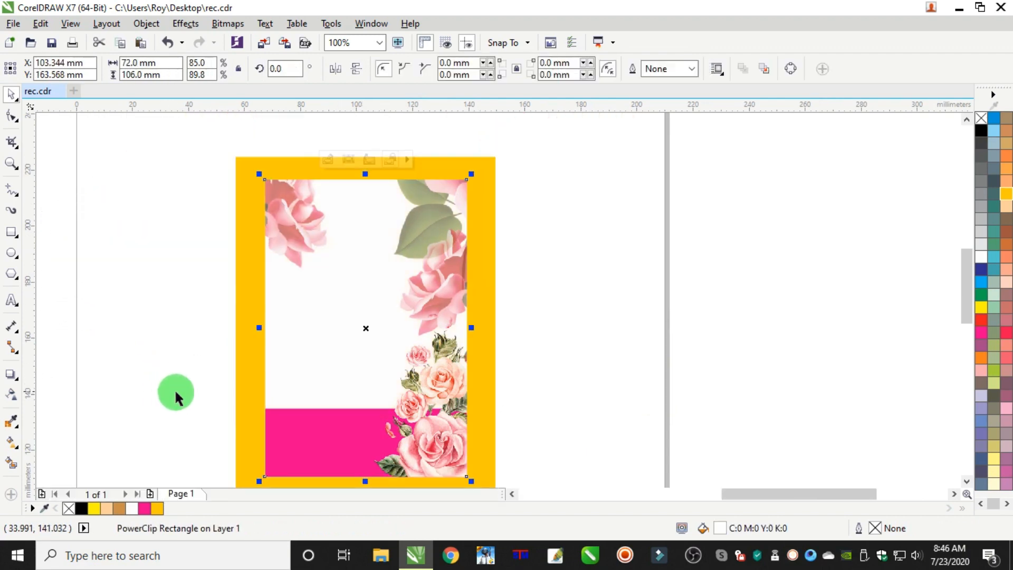
pyautogui.click(719, 329)
# Move the grouped BANDHU CATERER contact block from the text beside the page to just below the card
pyautogui.scroll(-2, 711, 328)
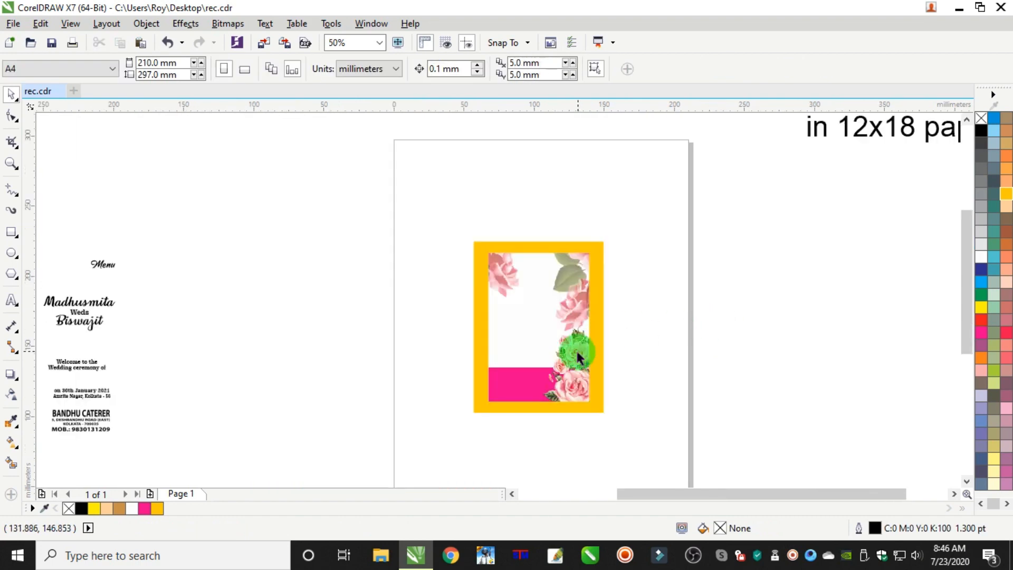
pyautogui.scroll(2, 577, 349)
pyautogui.scroll(-1, 546, 366)
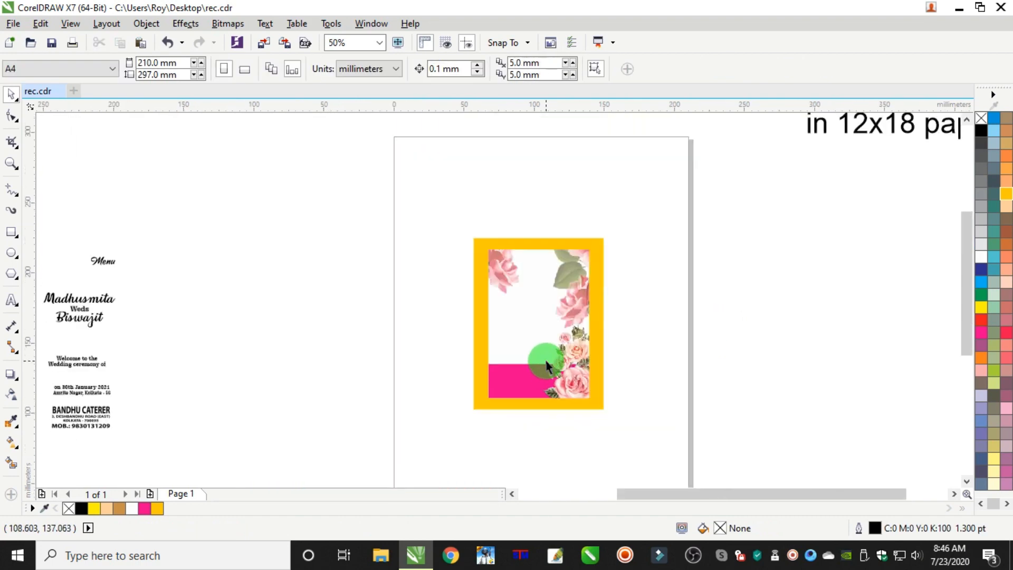
pyautogui.scroll(-2, 552, 356)
pyautogui.scroll(1, 423, 379)
pyautogui.scroll(2, 600, 285)
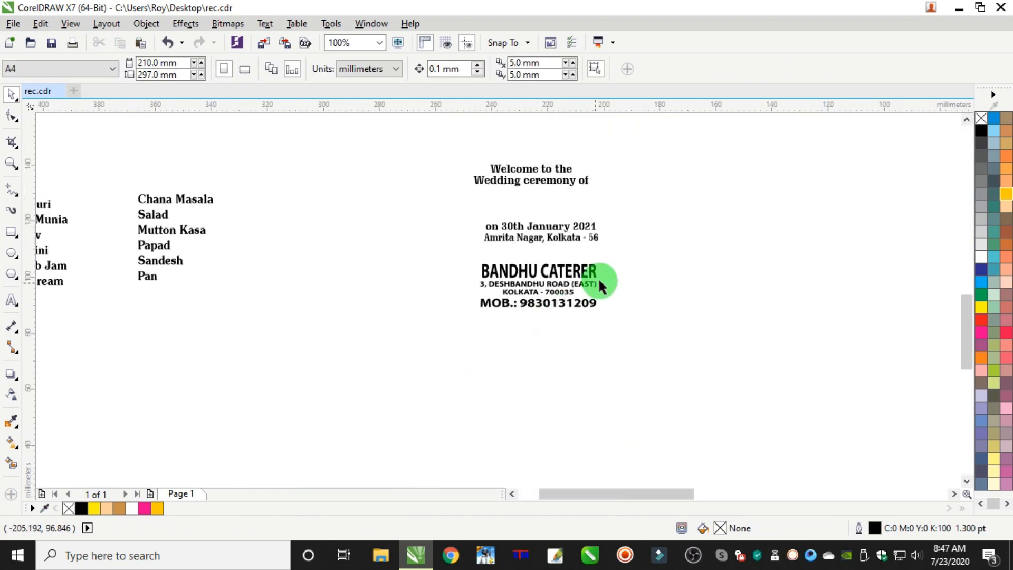
pyautogui.moveTo(642, 249); pyautogui.dragTo(380, 374)
pyautogui.scroll(-2, 781, 335)
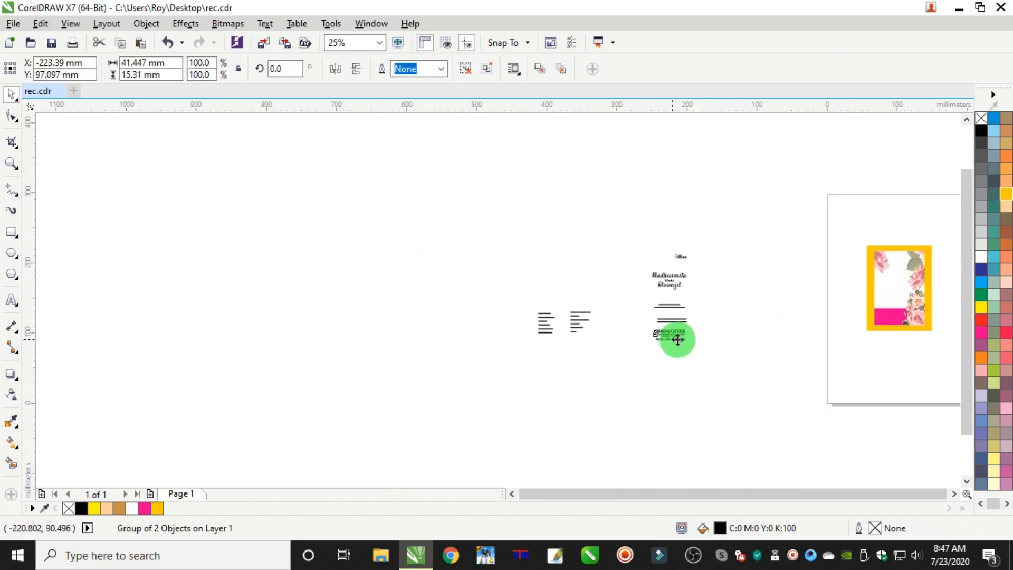
pyautogui.moveTo(678, 340); pyautogui.dragTo(885, 343)
pyautogui.scroll(2, 934, 318)
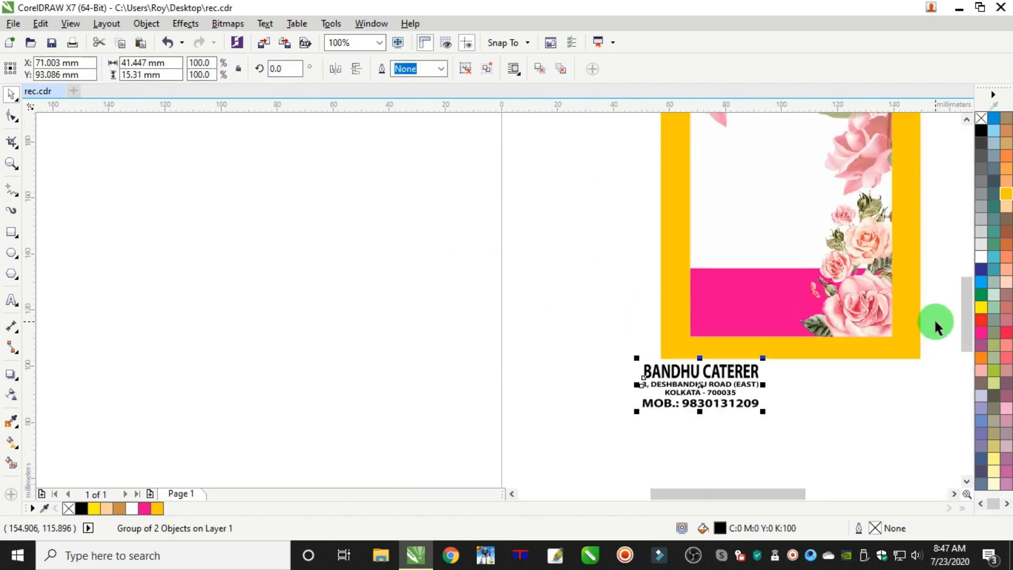
# Fill the caterer contact block with white and position it on the magenta band beside the rose bouquet
pyautogui.click(981, 257)
pyautogui.moveTo(705, 384); pyautogui.dragTo(760, 301)
pyautogui.scroll(2, 784, 323)
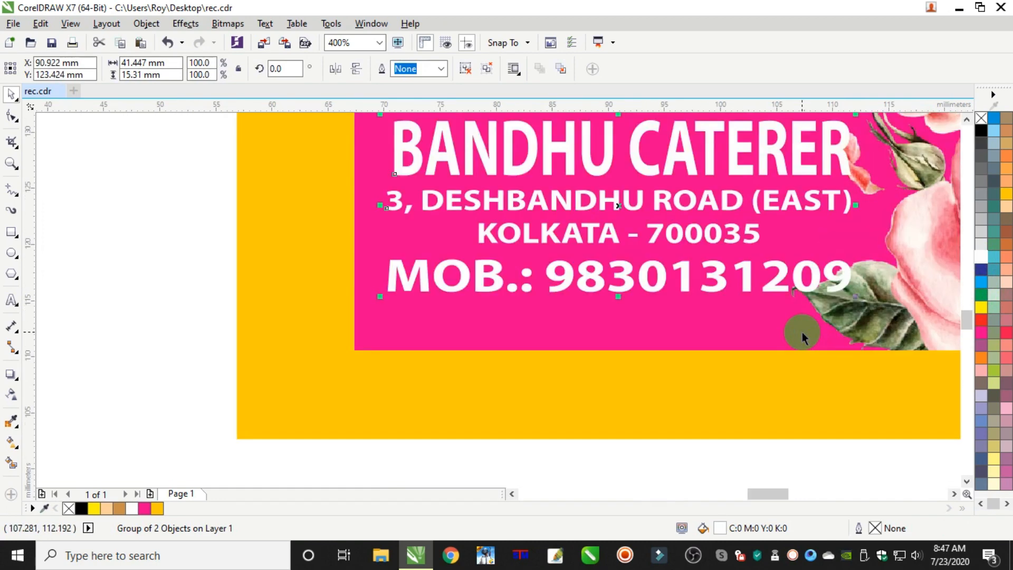
pyautogui.moveTo(599, 283); pyautogui.dragTo(593, 316)
pyautogui.scroll(-2, 593, 316)
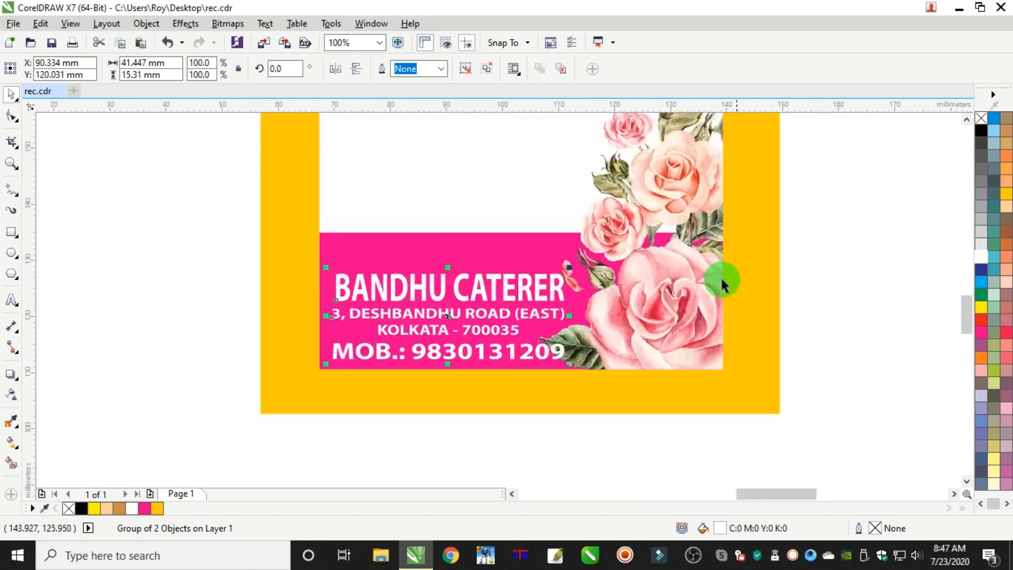
# Edit the card's PowerClip contents and shorten the magenta rectangle from above until its upper edge sits just over the caterer's name
pyautogui.doubleClick(535, 253)
pyautogui.click(522, 239)
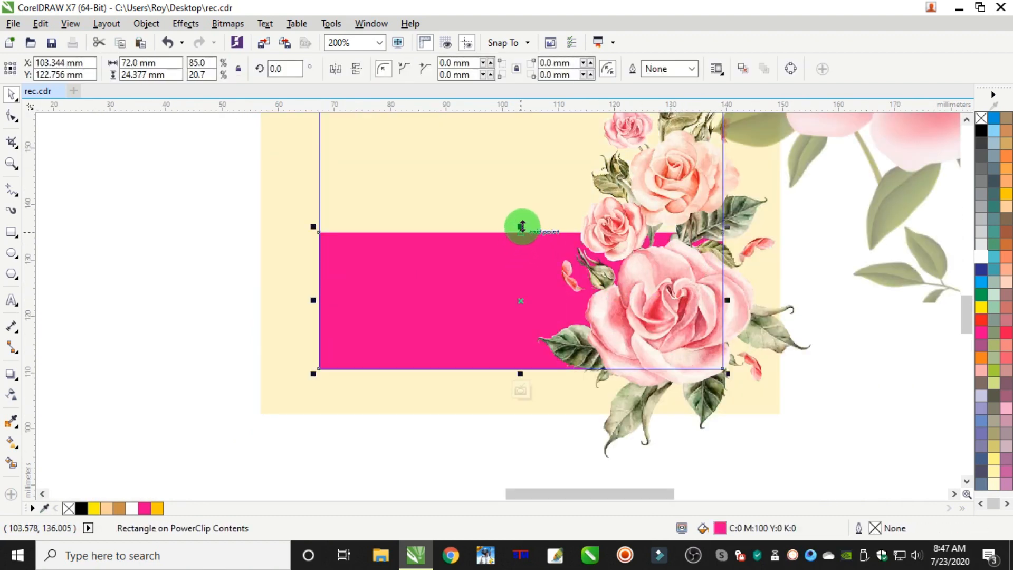
pyautogui.moveTo(522, 227); pyautogui.dragTo(524, 250)
pyautogui.click(733, 438)
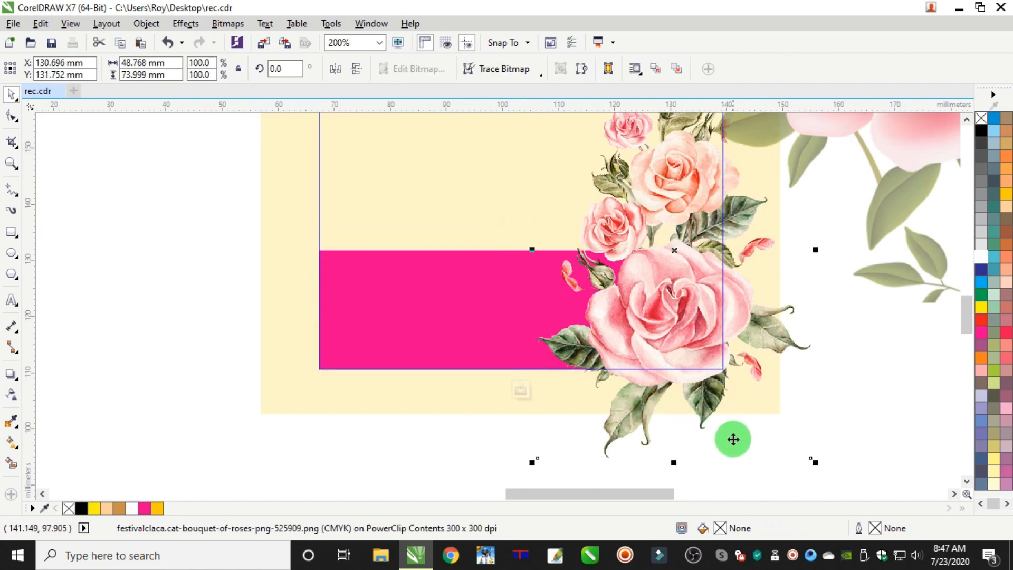
pyautogui.keyDown('ctrl'); pyautogui.click(100, 305); pyautogui.keyUp('ctrl')
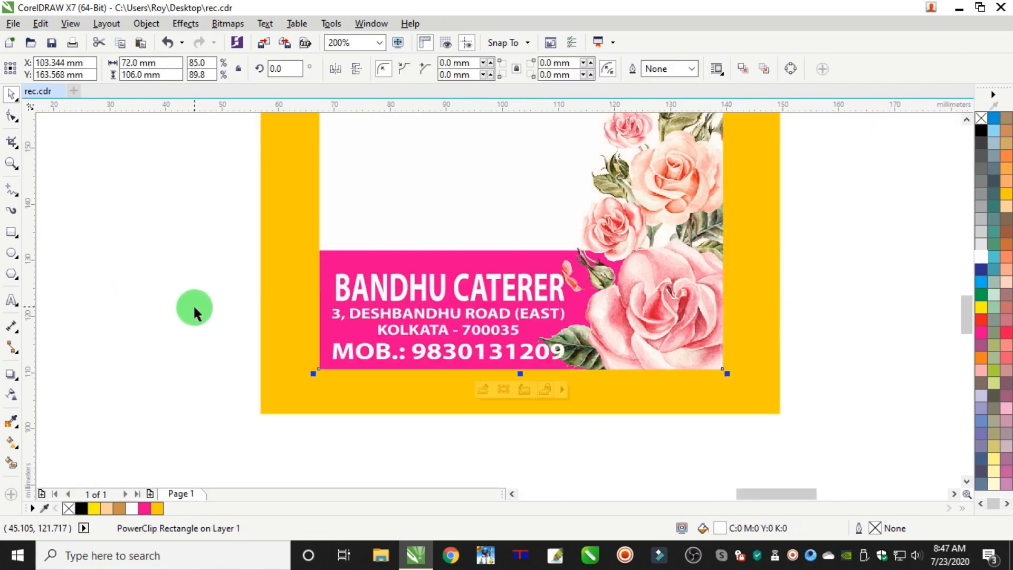
pyautogui.doubleClick(451, 279)
pyautogui.click(461, 255)
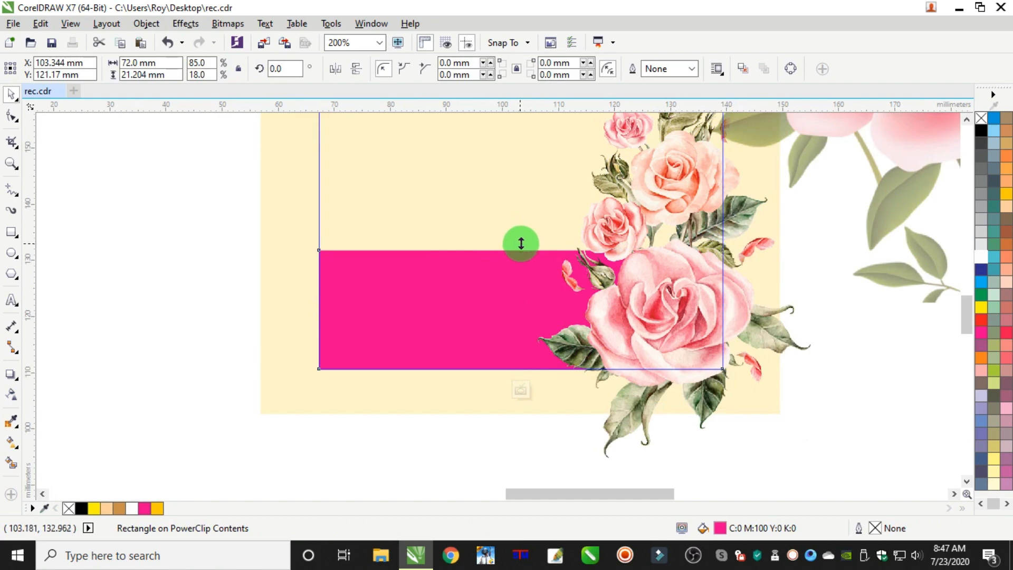
pyautogui.moveTo(521, 244); pyautogui.dragTo(522, 254)
pyautogui.keyDown('ctrl'); pyautogui.click(154, 260); pyautogui.keyUp('ctrl')
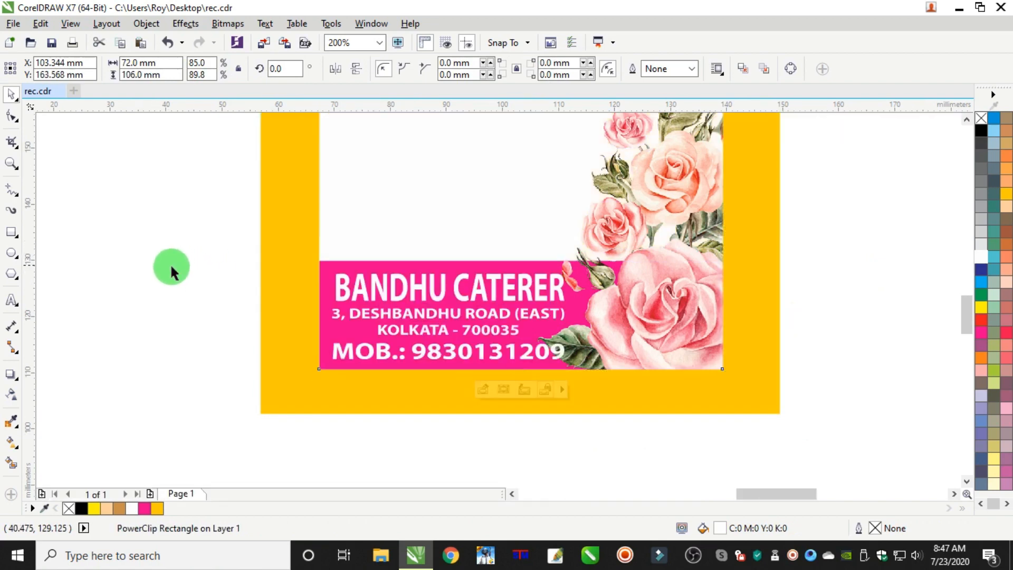
pyautogui.click(172, 269)
# Move the two-line text "Welcome to the Wedding ceremony of" from the loose text beside the page to near the card's upper part
pyautogui.scroll(-3, 328, 317)
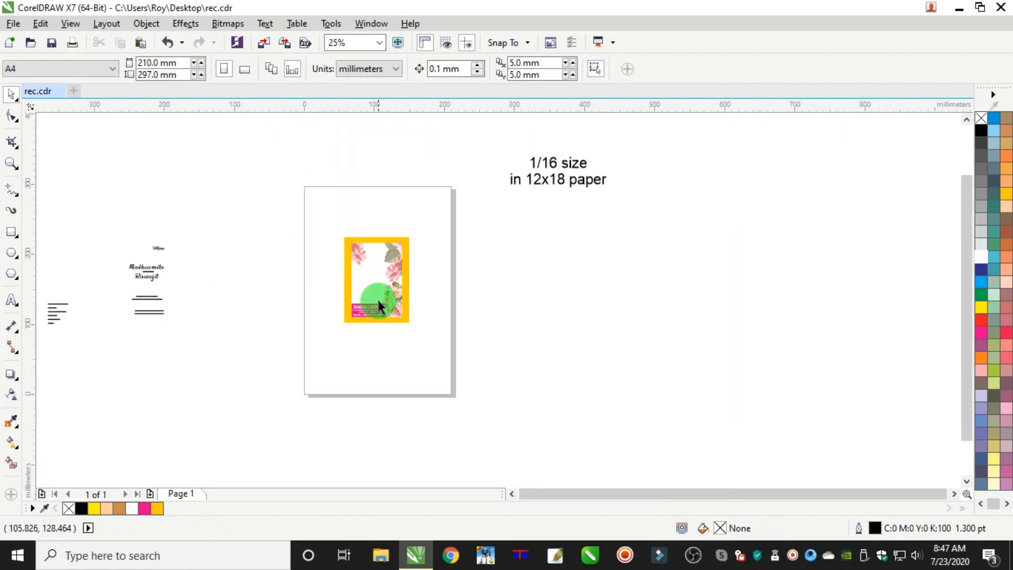
pyautogui.scroll(2, 121, 252)
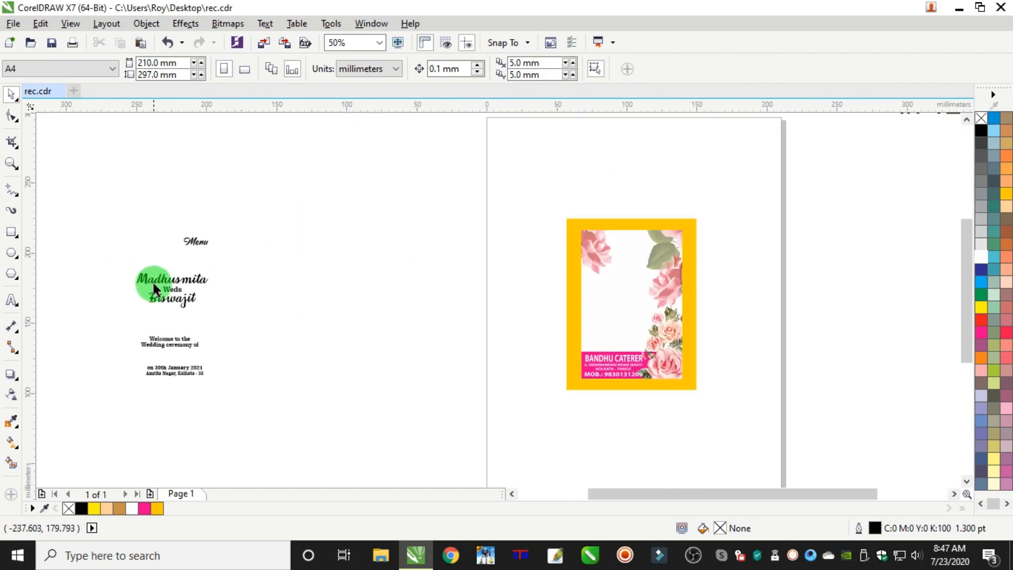
pyautogui.scroll(-2, 135, 292)
pyautogui.scroll(-1, 138, 291)
pyautogui.scroll(2, 128, 301)
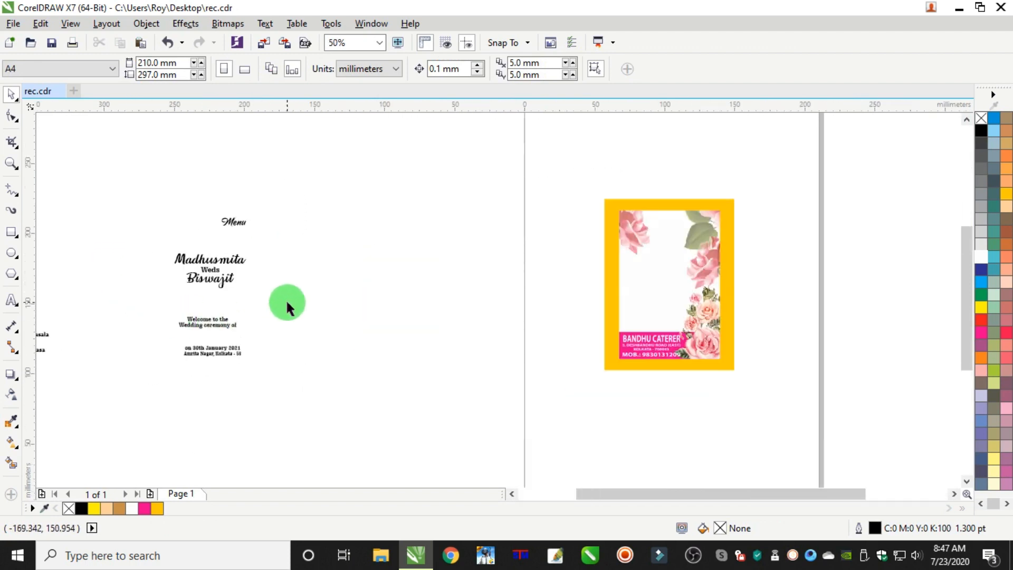
pyautogui.click(161, 338)
pyautogui.moveTo(199, 322); pyautogui.dragTo(345, 193)
pyautogui.scroll(1, 674, 222)
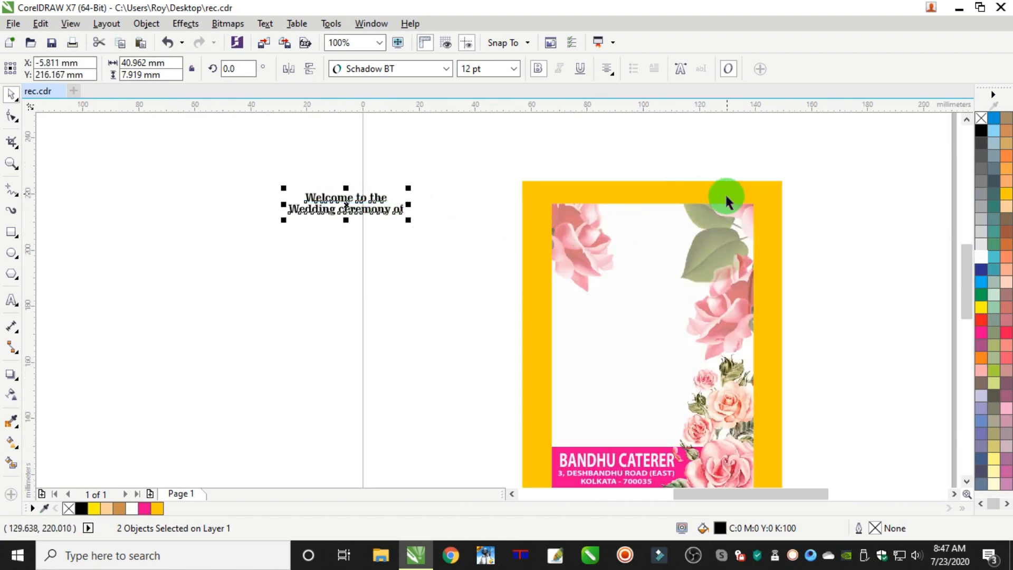
# Fill the "Welcome to the Wedding ceremony of" text with magenta (C:0 M:100 Y:0 K:0) and place it at the card's upper edge between the roses
pyautogui.scroll(-1, 726, 201)
pyautogui.moveTo(609, 387); pyautogui.dragTo(577, 400)
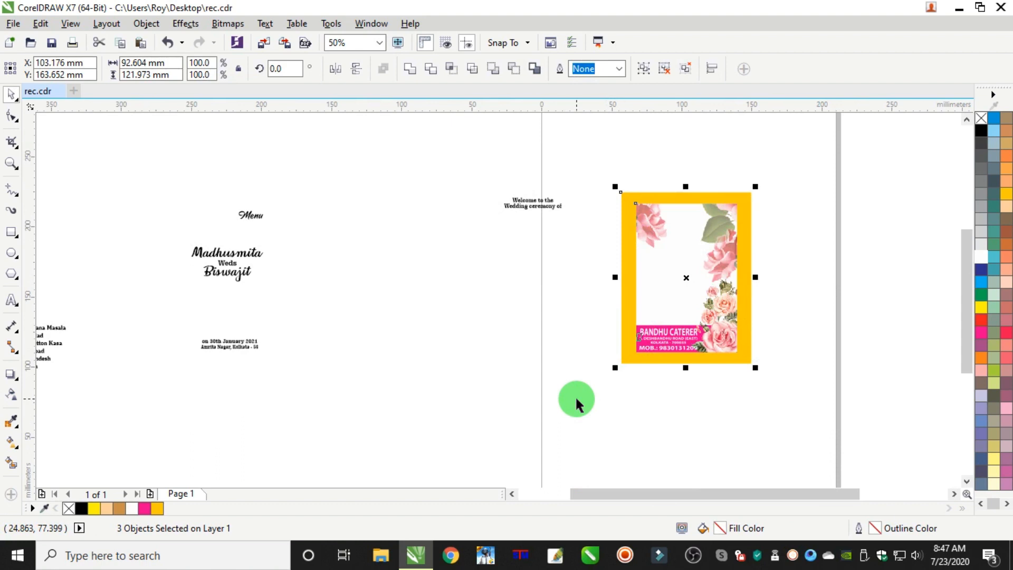
pyautogui.scroll(1, 652, 190)
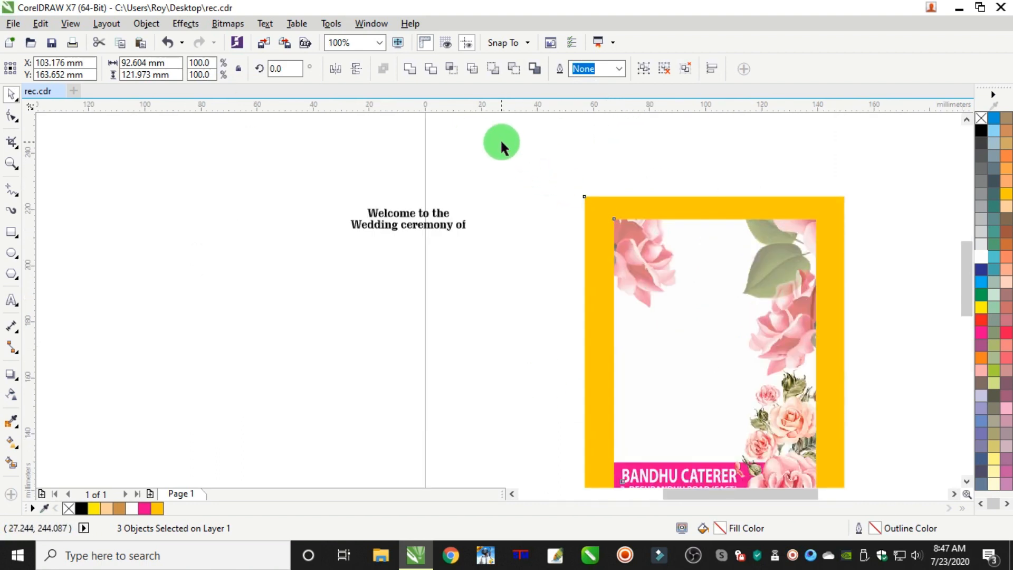
pyautogui.moveTo(498, 174); pyautogui.dragTo(245, 266)
pyautogui.click(981, 333)
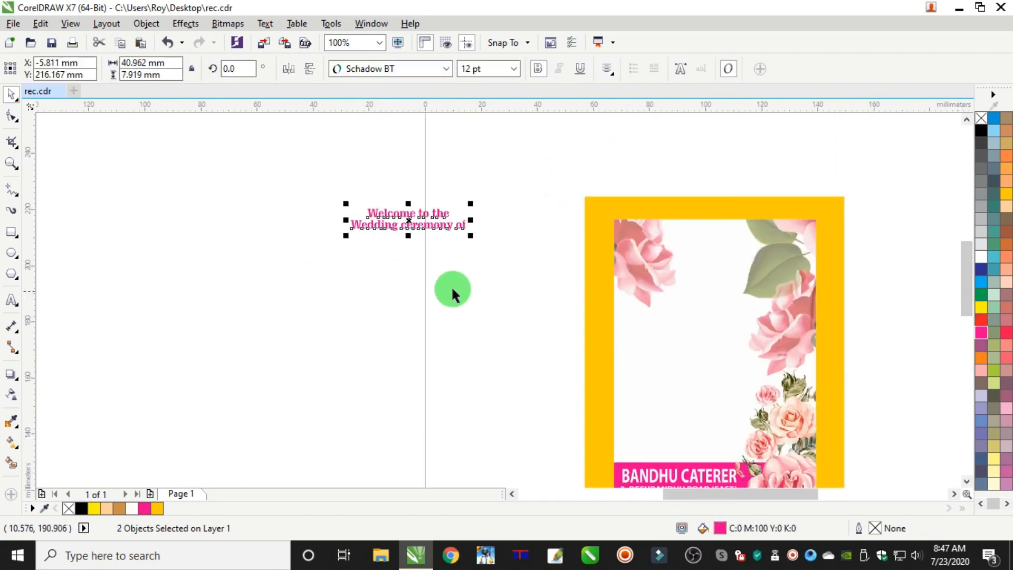
pyautogui.moveTo(398, 226); pyautogui.dragTo(697, 244)
pyautogui.scroll(1, 698, 245)
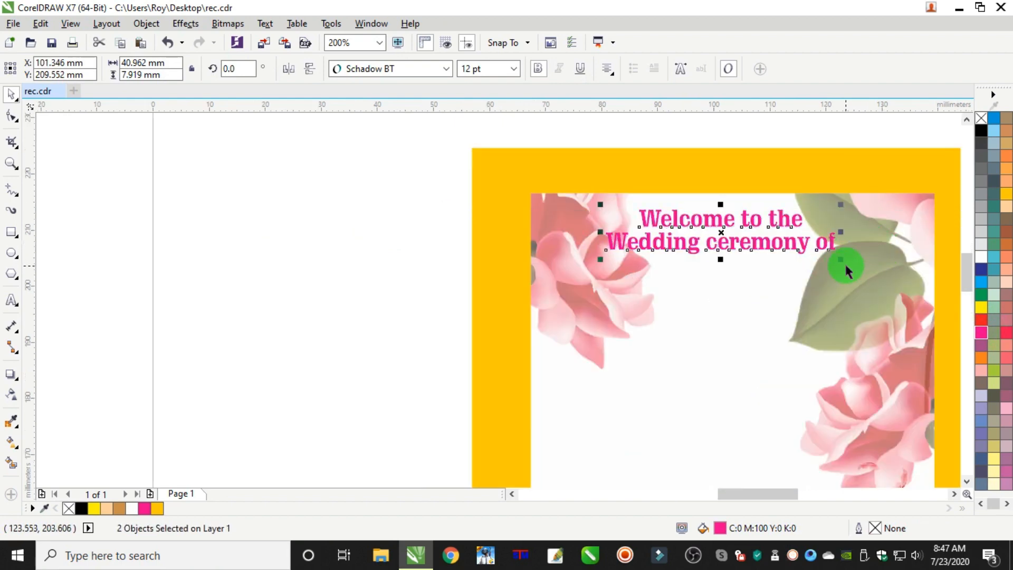
# Enlarge the "Welcome to the Wedding ceremony of" text to about 50 × 9 mm and centre it horizontally on the card
pyautogui.moveTo(841, 260); pyautogui.dragTo(872, 236)
pyautogui.moveTo(739, 245); pyautogui.dragTo(748, 245)
pyautogui.keyDown('shift'); pyautogui.click(646, 332); pyautogui.keyUp('shift')
pyautogui.press('c')
pyautogui.click(219, 275)
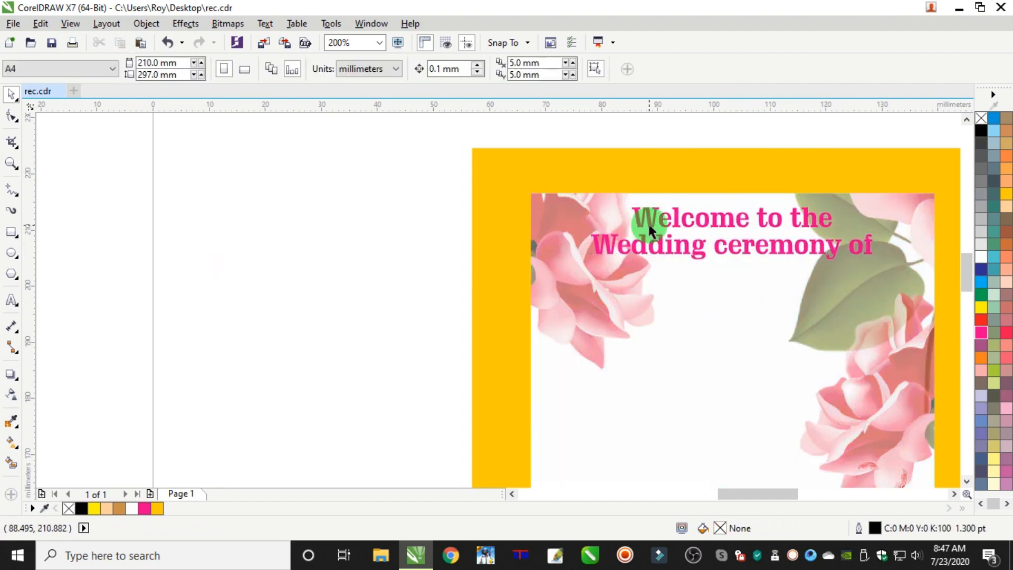
# Narrow both lines of the welcome text together from either side so they fit between the roses
pyautogui.click(601, 245)
pyautogui.moveTo(586, 249); pyautogui.dragTo(625, 247)
pyautogui.hotkey('ctrl', 'z')
pyautogui.moveTo(348, 162); pyautogui.dragTo(927, 322)
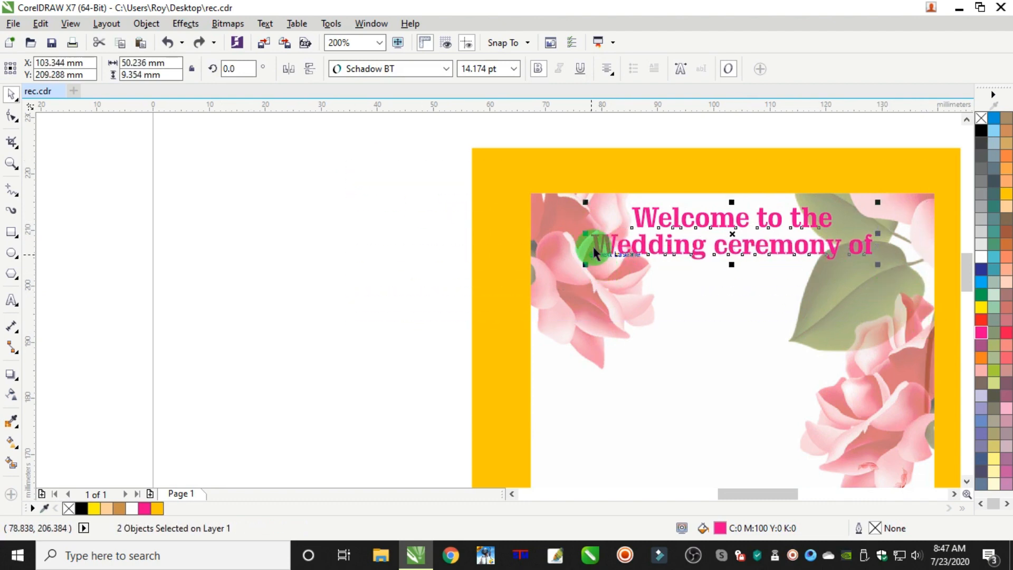
pyautogui.moveTo(587, 235); pyautogui.dragTo(611, 234)
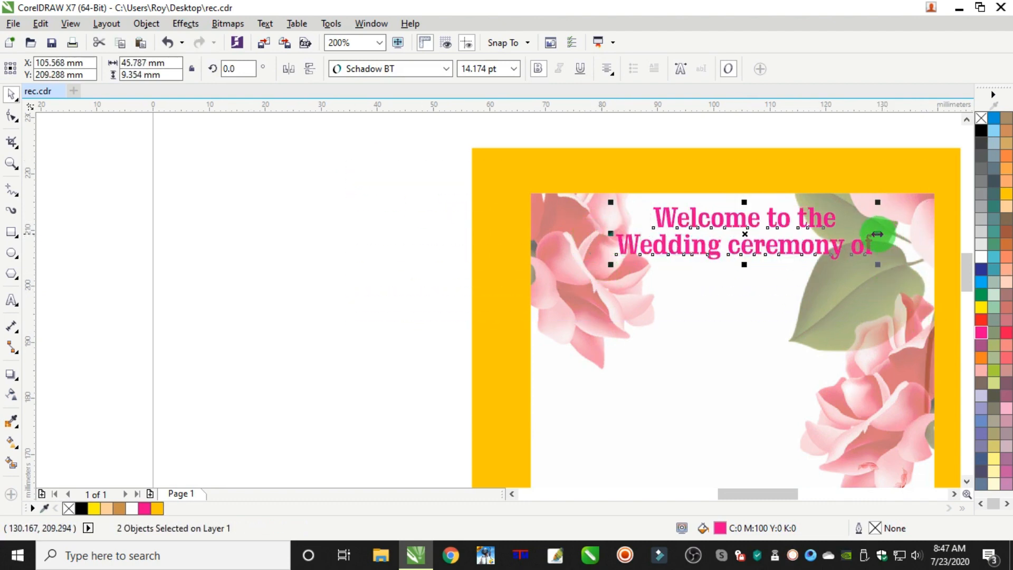
pyautogui.moveTo(877, 233); pyautogui.dragTo(865, 234)
pyautogui.click(275, 247)
pyautogui.scroll(-3, 298, 258)
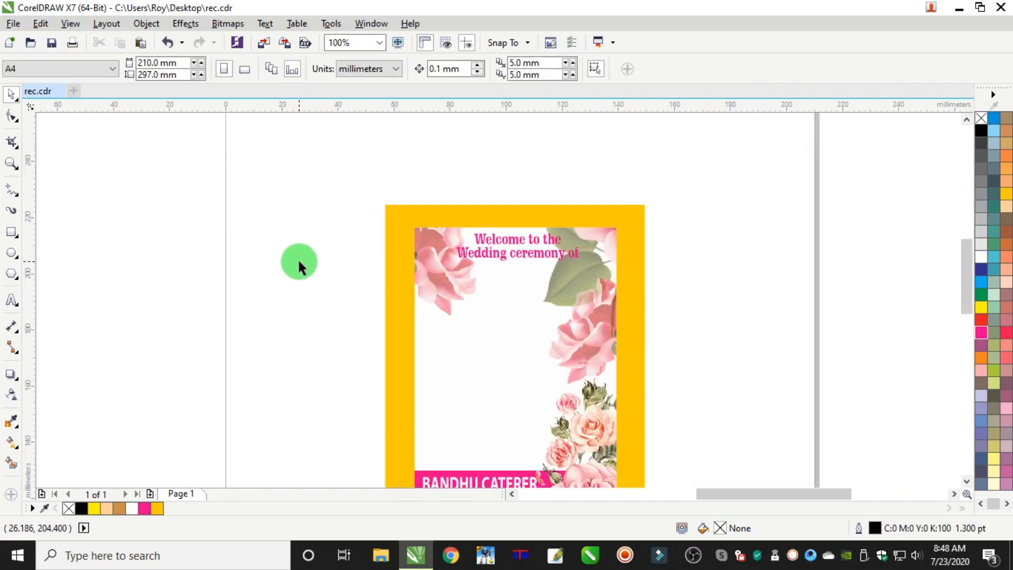
# Move the block with the couple's names and "Weds" from the loose text to just below the welcome text on the card
pyautogui.scroll(1, 122, 287)
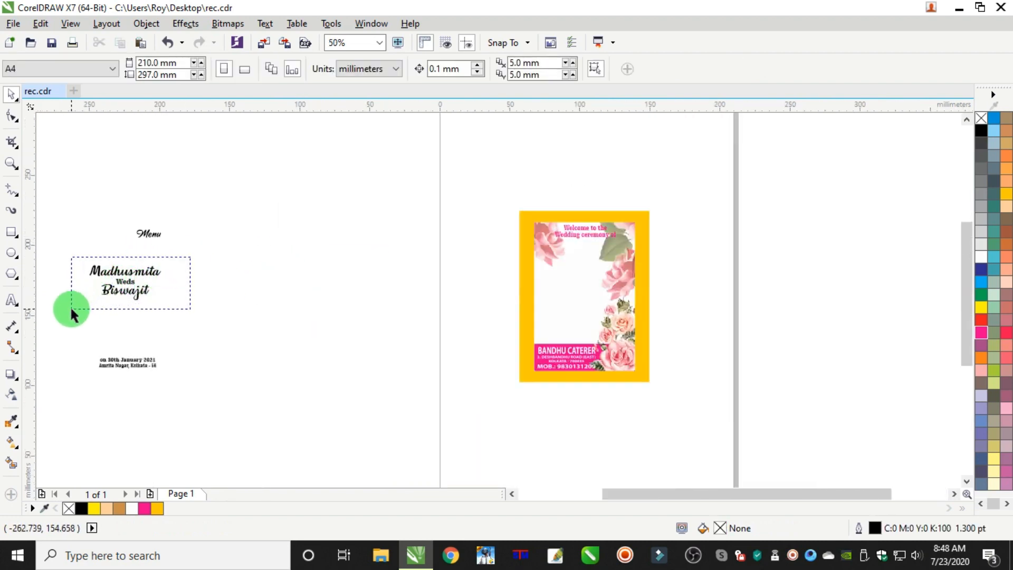
pyautogui.moveTo(71, 311); pyautogui.dragTo(72, 310)
pyautogui.moveTo(125, 281); pyautogui.dragTo(585, 258)
pyautogui.scroll(2, 585, 258)
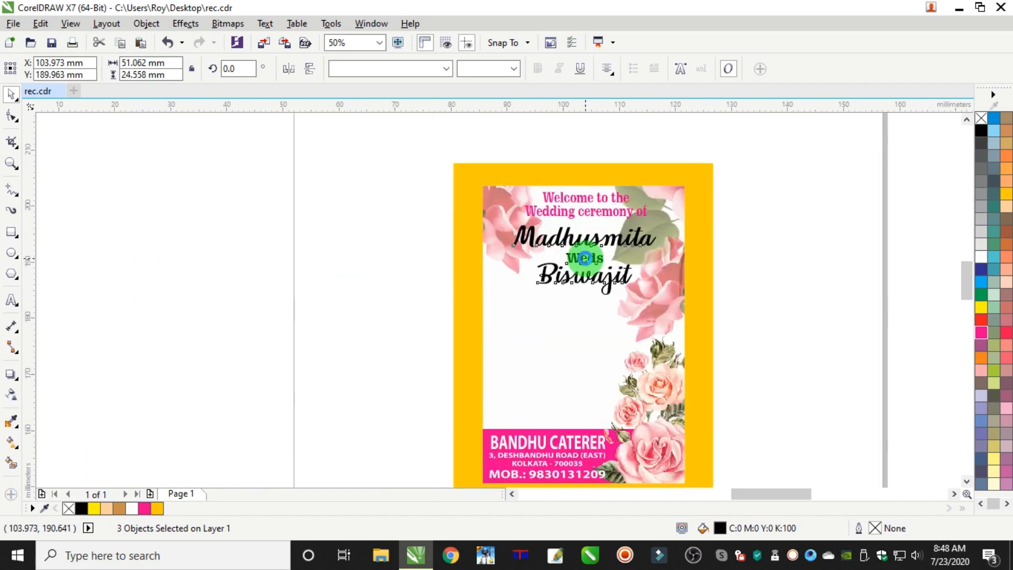
pyautogui.scroll(3, 584, 258)
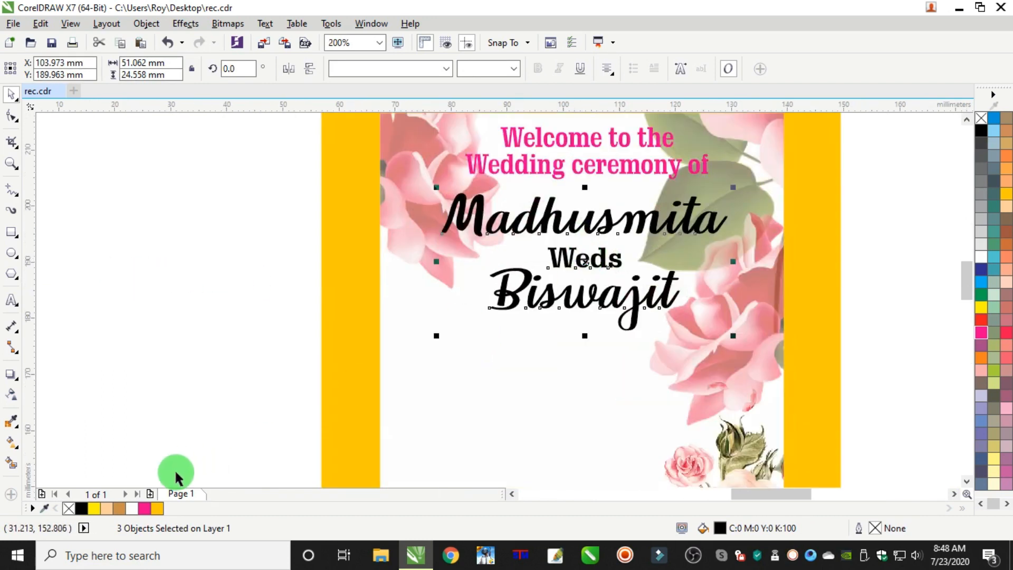
# Fill the couple's names and "Weds" with dark blue, C:100 M:100 Y:0 K:30
pyautogui.click(983, 269)
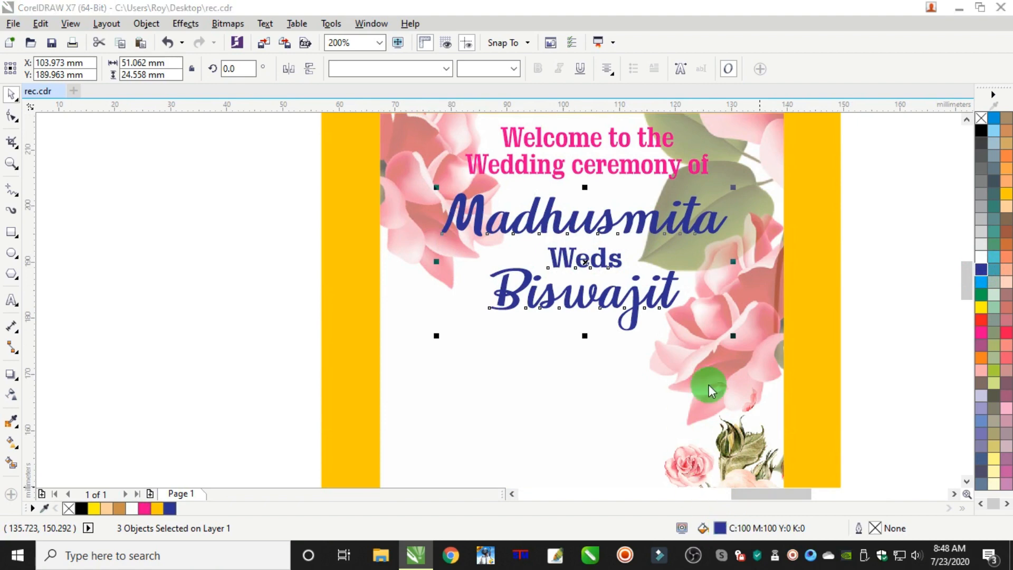
pyautogui.hotkey('shift', 'F11')
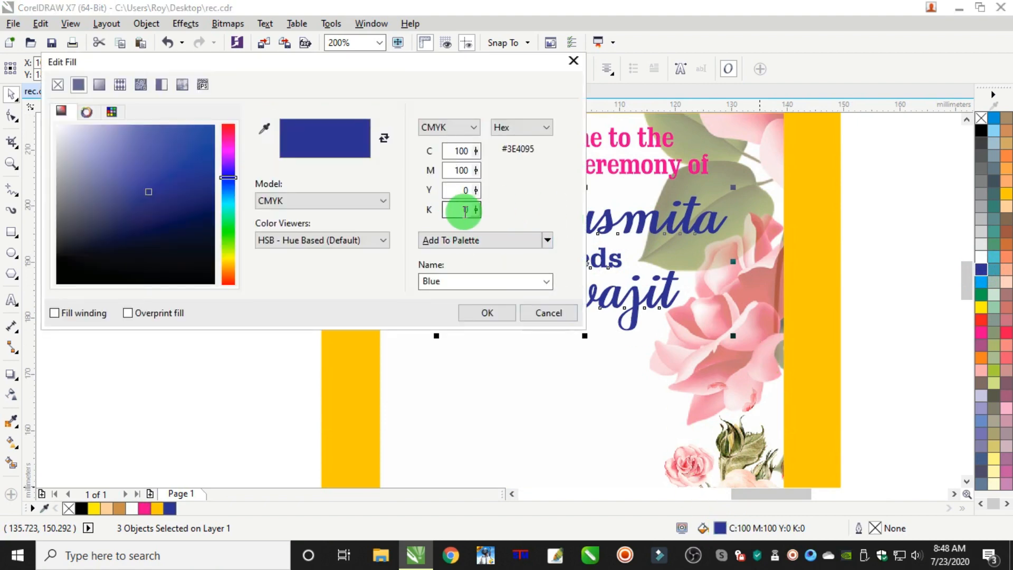
pyautogui.write('30')
pyautogui.press('Return')
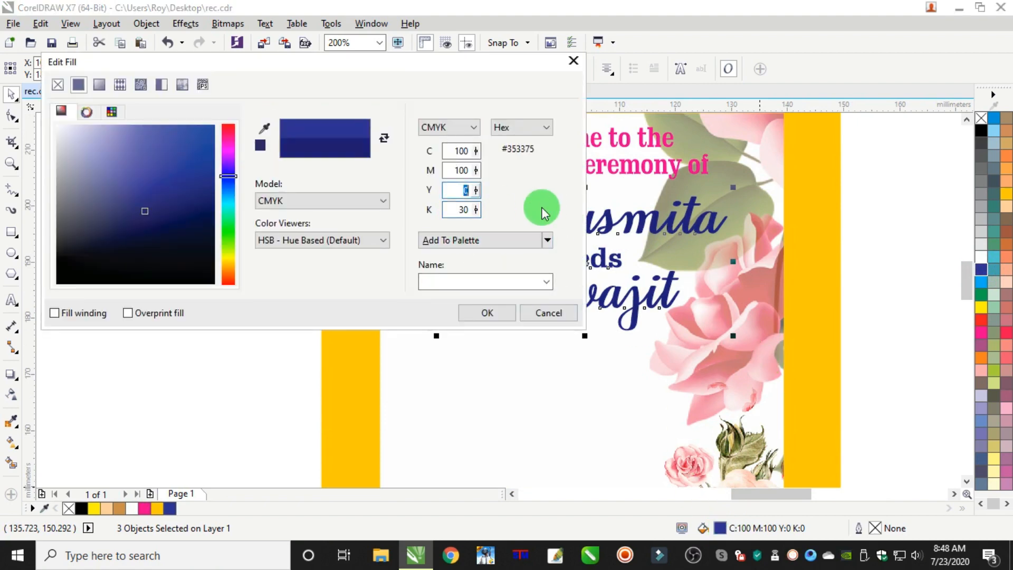
pyautogui.click(234, 182)
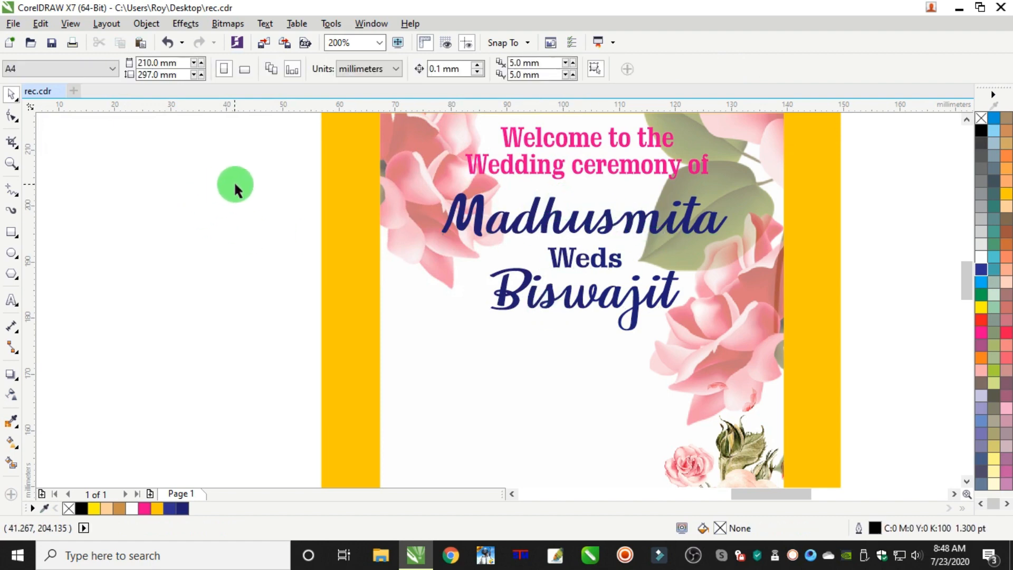
# Centre the couple's names and "Weds" horizontally on the card
pyautogui.moveTo(793, 363); pyautogui.dragTo(793, 364)
pyautogui.keyDown('shift'); pyautogui.click(491, 375); pyautogui.keyUp('shift')
pyautogui.press('c')
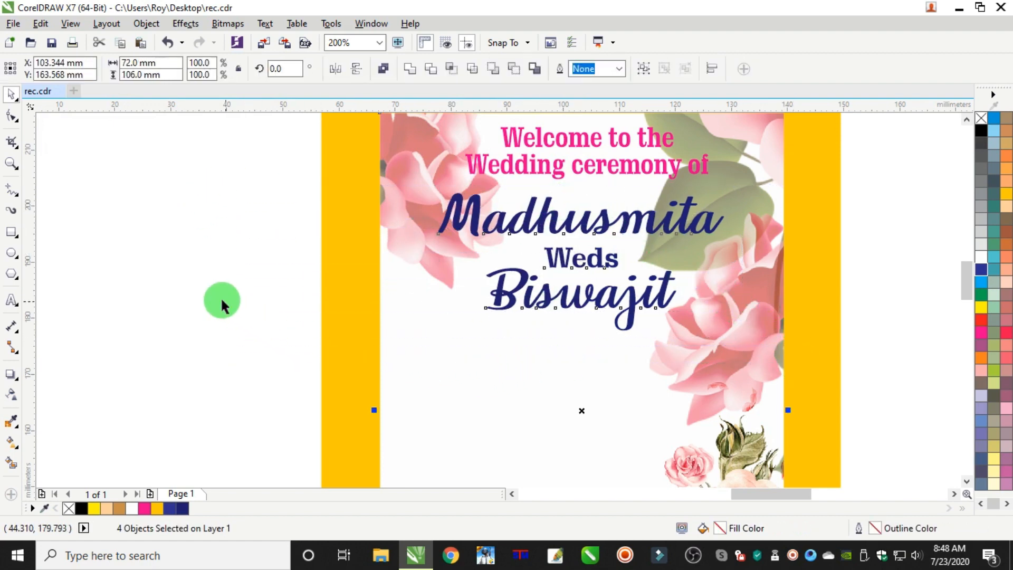
pyautogui.click(284, 268)
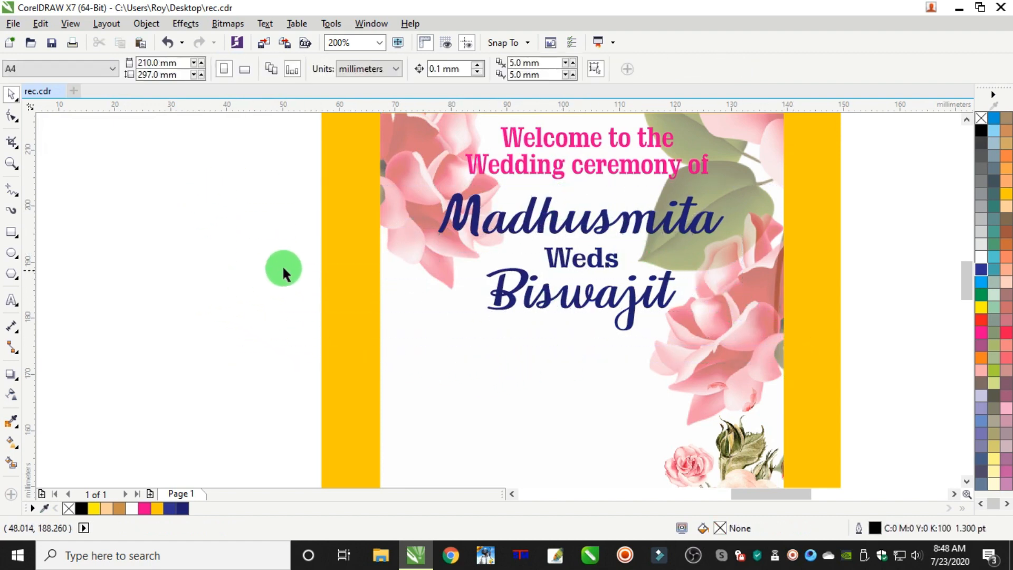
# Recolour the word "Weds" between the couple's names with magenta
pyautogui.click(568, 260)
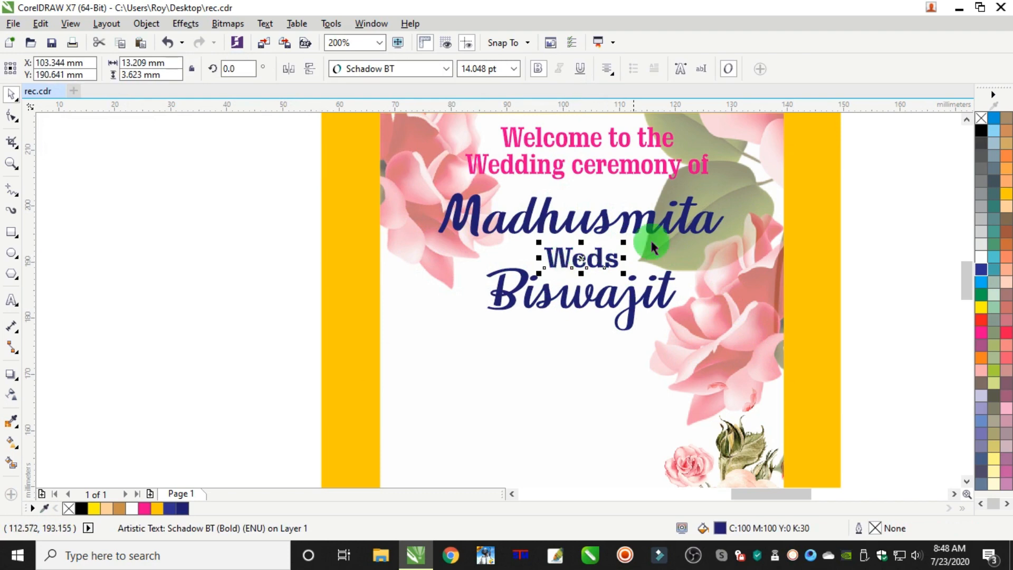
pyautogui.click(984, 334)
pyautogui.click(172, 239)
# Move the date and venue lines onto the card just above the magenta band and fill them with C100 M100 Y0 K30
pyautogui.scroll(-5, 206, 238)
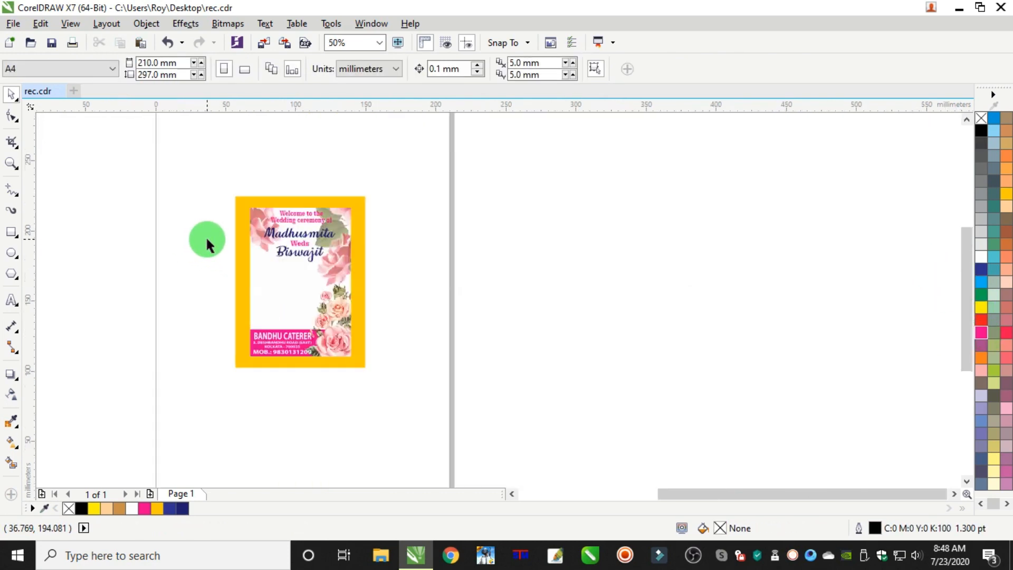
pyautogui.scroll(2, 121, 259)
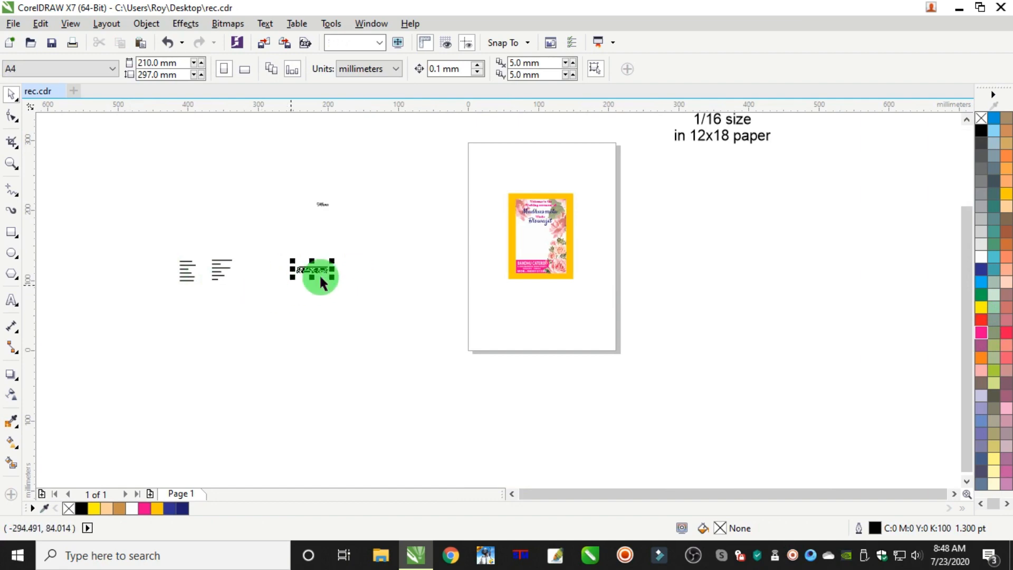
pyautogui.moveTo(319, 273); pyautogui.dragTo(528, 251)
pyautogui.scroll(4, 527, 252)
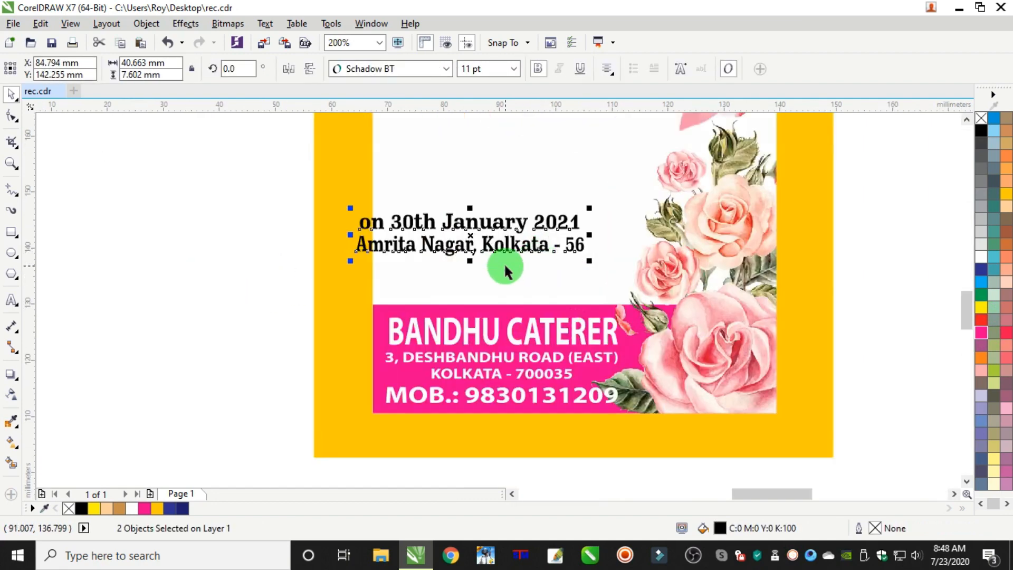
pyautogui.click(182, 508)
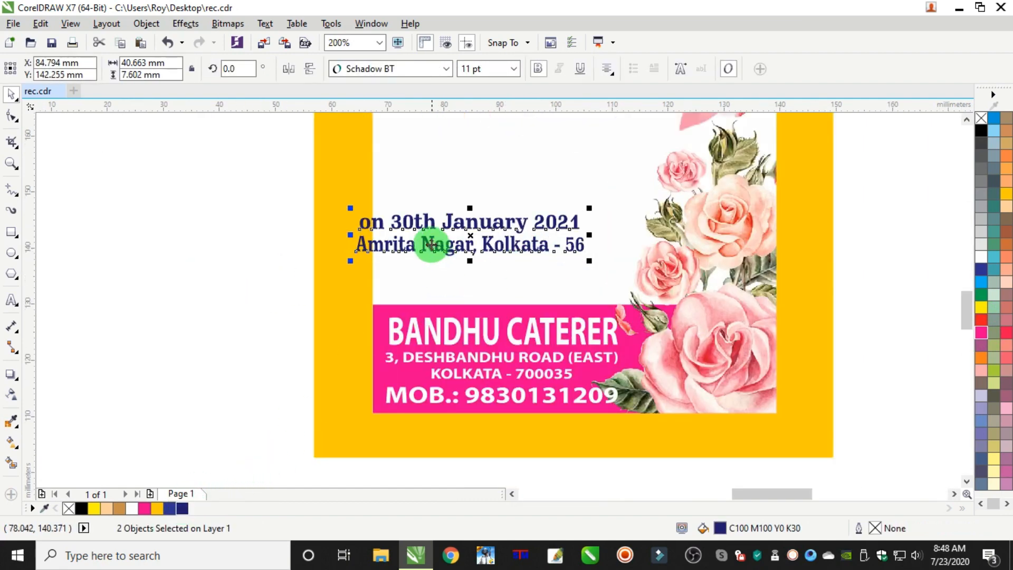
pyautogui.moveTo(430, 244); pyautogui.dragTo(487, 283)
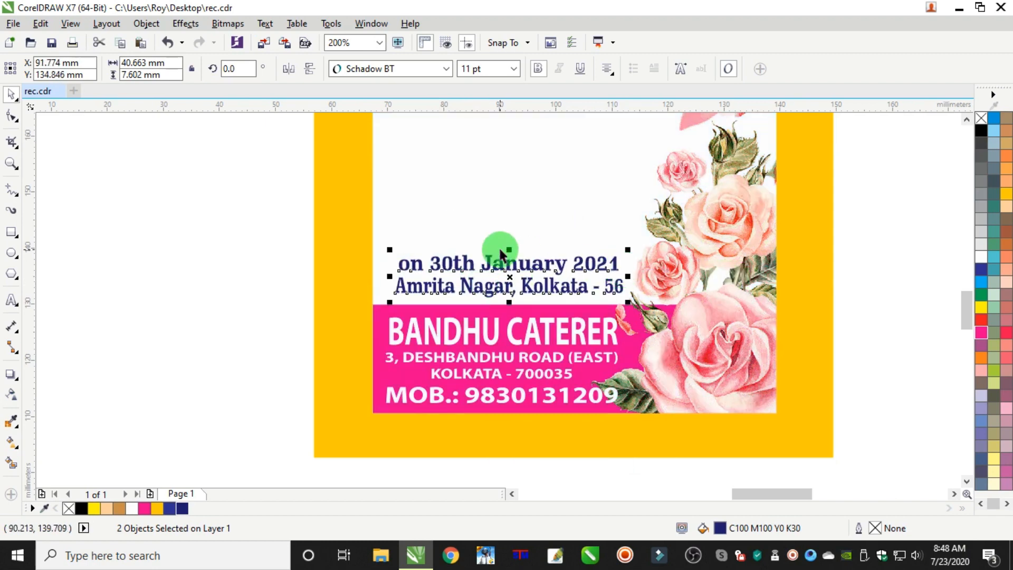
# Move the two loose dish lists together to beside the page, near the card
pyautogui.scroll(-4, 500, 248)
pyautogui.moveTo(250, 221); pyautogui.dragTo(94, 303)
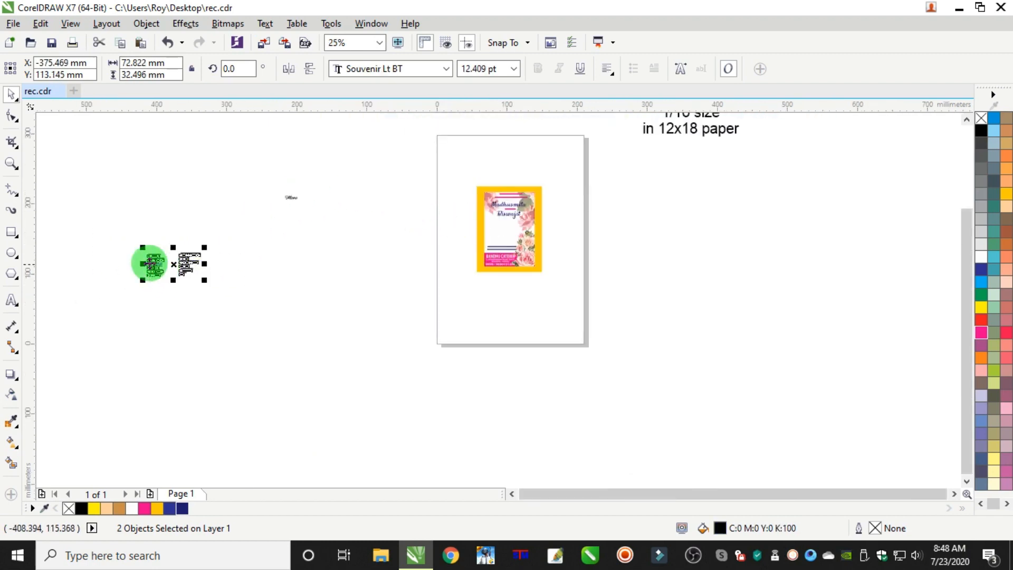
pyautogui.moveTo(144, 262); pyautogui.dragTo(403, 238)
# Move the "Menu" heading onto the card below the second name and fill it with magenta (C:0 M:100 Y:0 K:0)
pyautogui.click(291, 198)
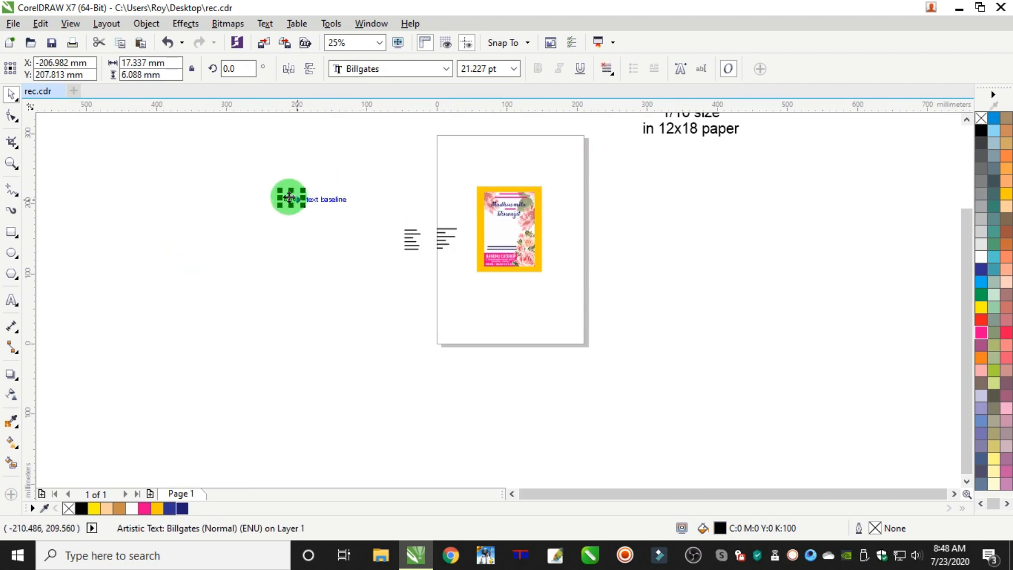
pyautogui.moveTo(288, 197); pyautogui.dragTo(503, 222)
pyautogui.scroll(3, 503, 222)
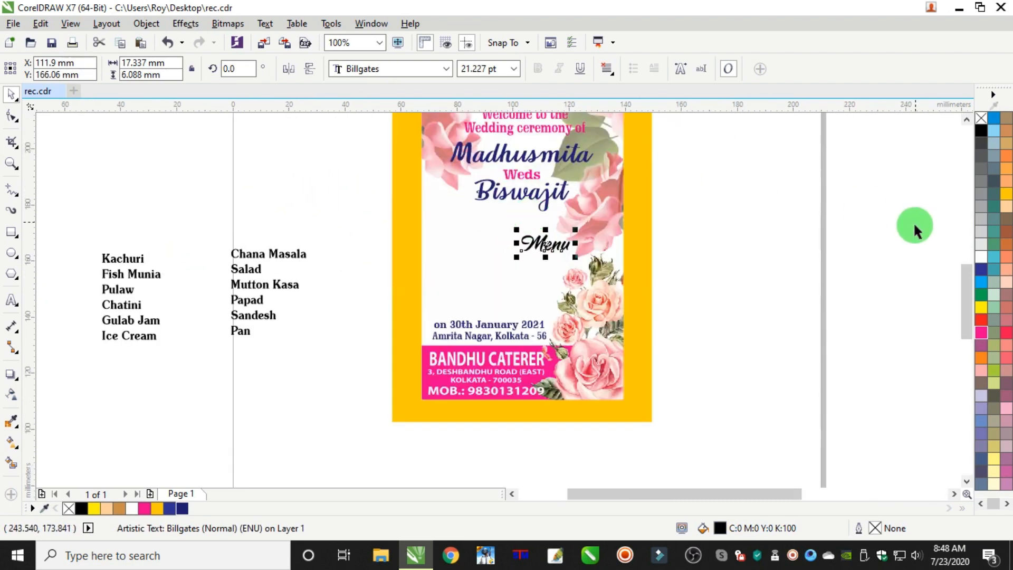
pyautogui.click(977, 325)
pyautogui.scroll(2, 544, 235)
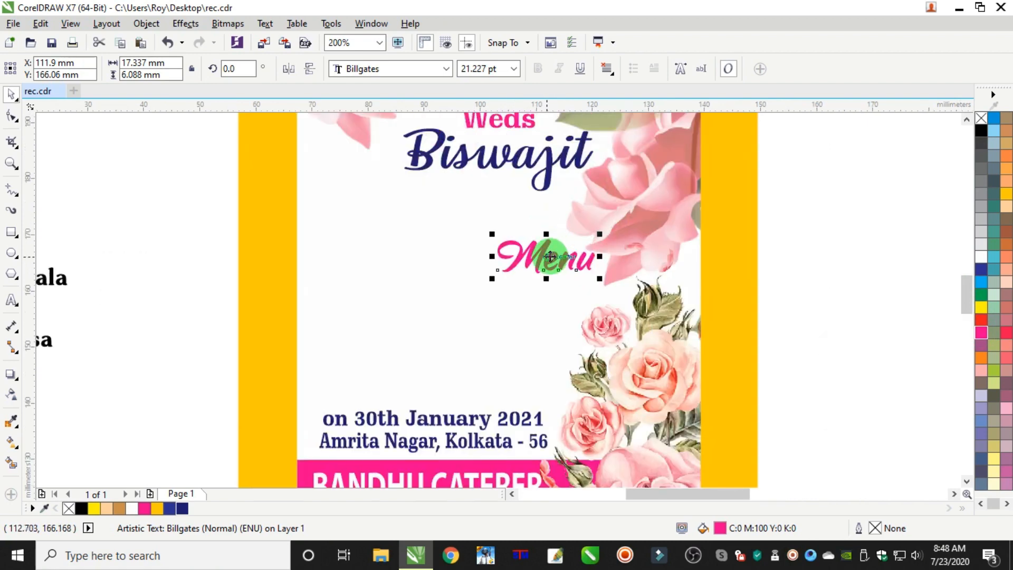
pyautogui.moveTo(526, 245); pyautogui.dragTo(453, 194)
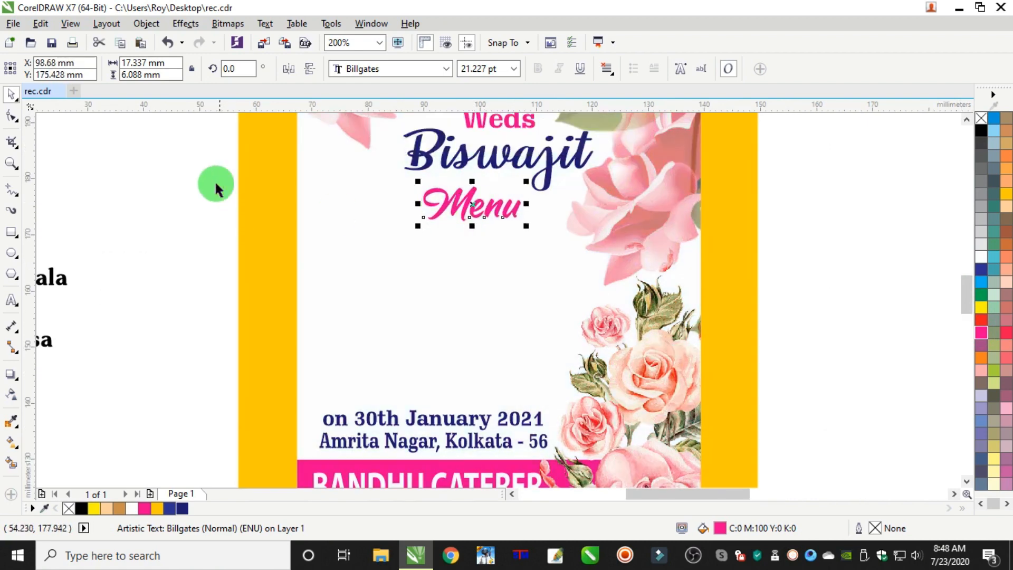
pyautogui.click(214, 185)
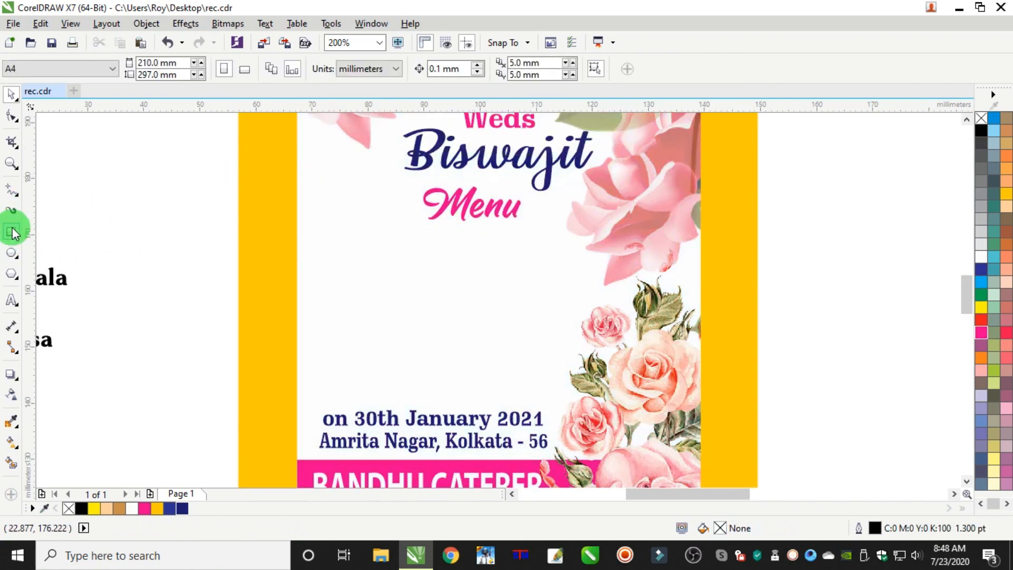
pyautogui.click(12, 232)
pyautogui.scroll(-4, 86, 228)
pyautogui.click(12, 94)
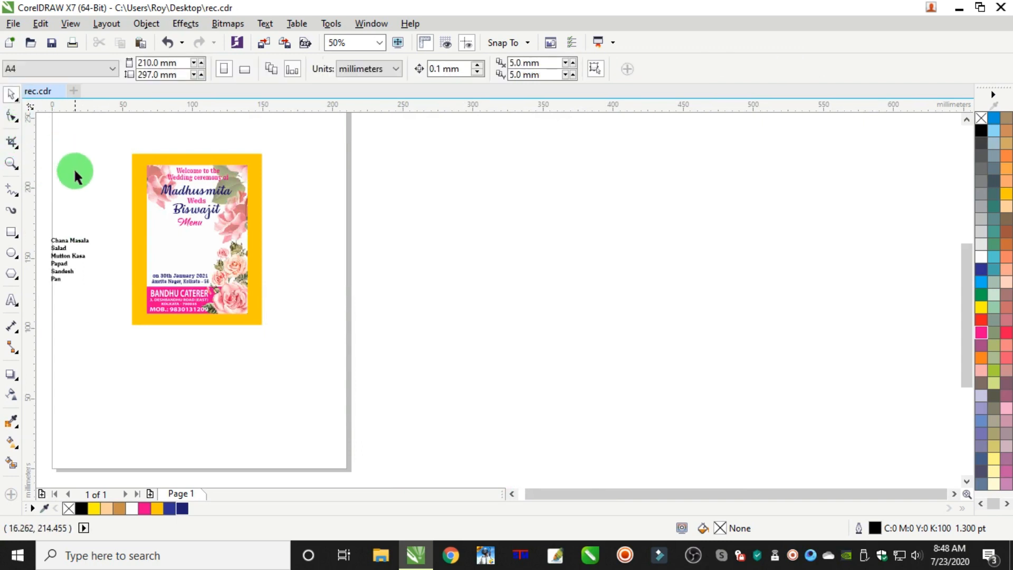
# Move the dish list from "Kachuri" to "Ice Cream" onto the card under the "Menu" heading and right-align its lines
pyautogui.scroll(-4, 65, 192)
pyautogui.scroll(6, 87, 208)
pyautogui.moveTo(139, 196); pyautogui.dragTo(476, 167)
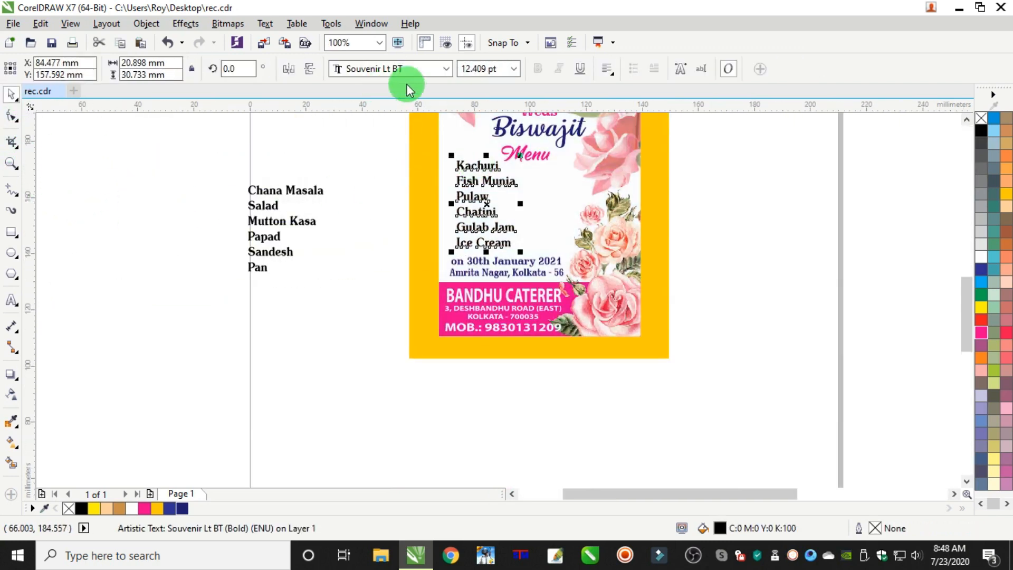
pyautogui.click(607, 69)
pyautogui.click(636, 136)
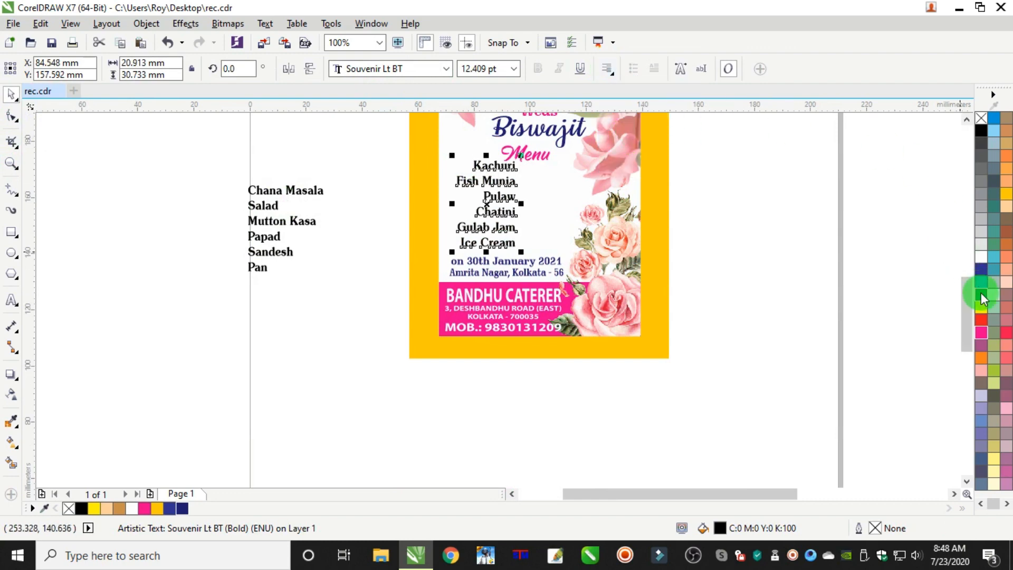
# Fill the right-aligned dish list with magenta (C:0 M:100 Y:0 K:0) and shift it slightly down and left
pyautogui.click(981, 333)
pyautogui.scroll(2, 508, 197)
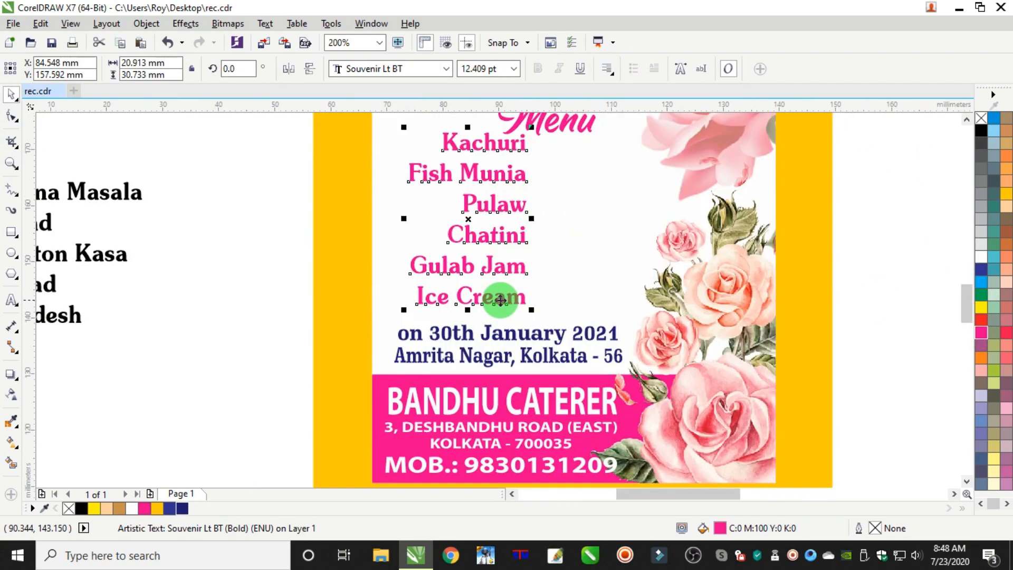
pyautogui.moveTo(492, 307); pyautogui.dragTo(489, 312)
pyautogui.scroll(-4, 509, 285)
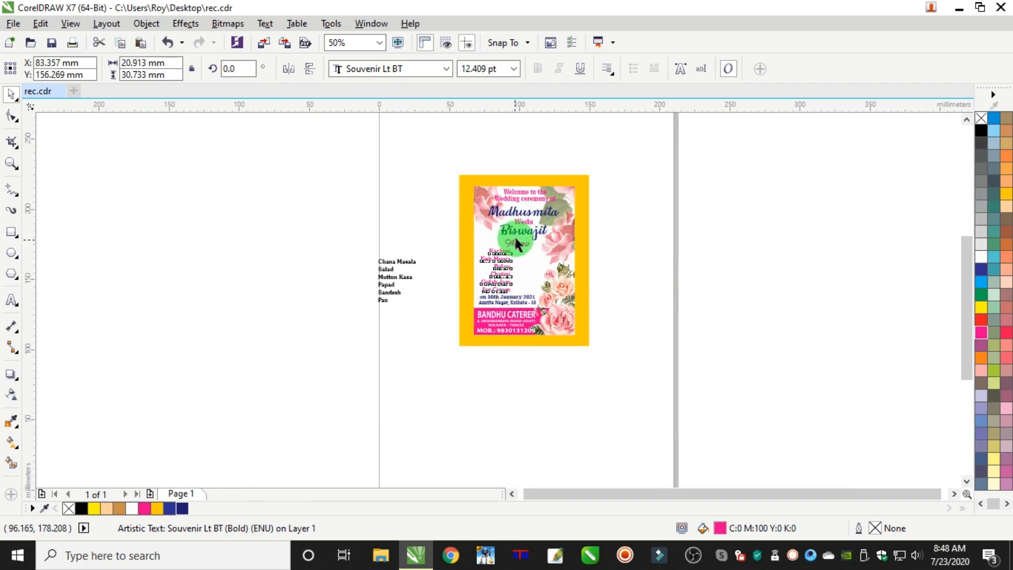
pyautogui.scroll(4, 516, 241)
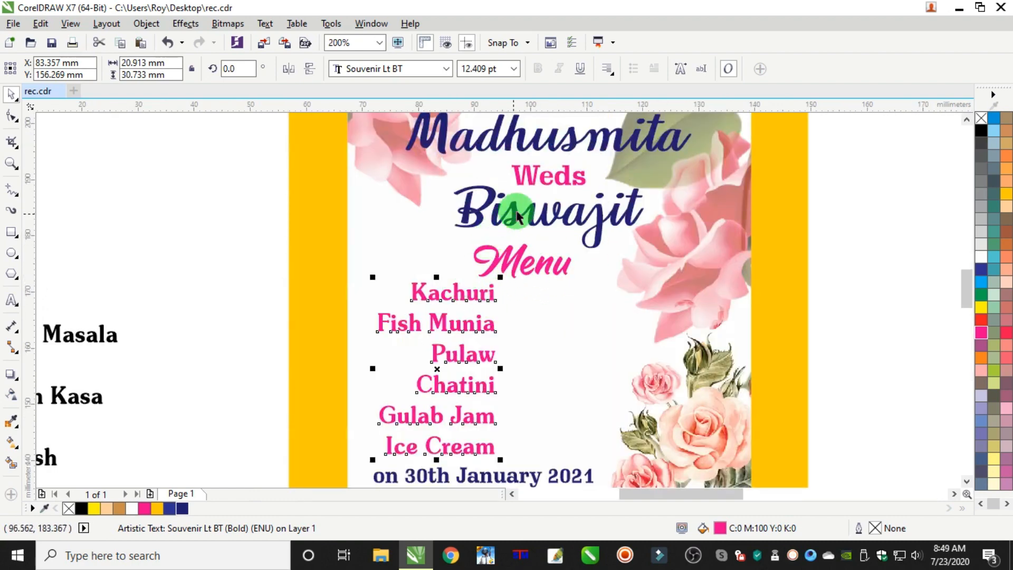
pyautogui.scroll(-2, 550, 177)
pyautogui.moveTo(742, 130); pyautogui.dragTo(415, 211)
pyautogui.click(703, 209)
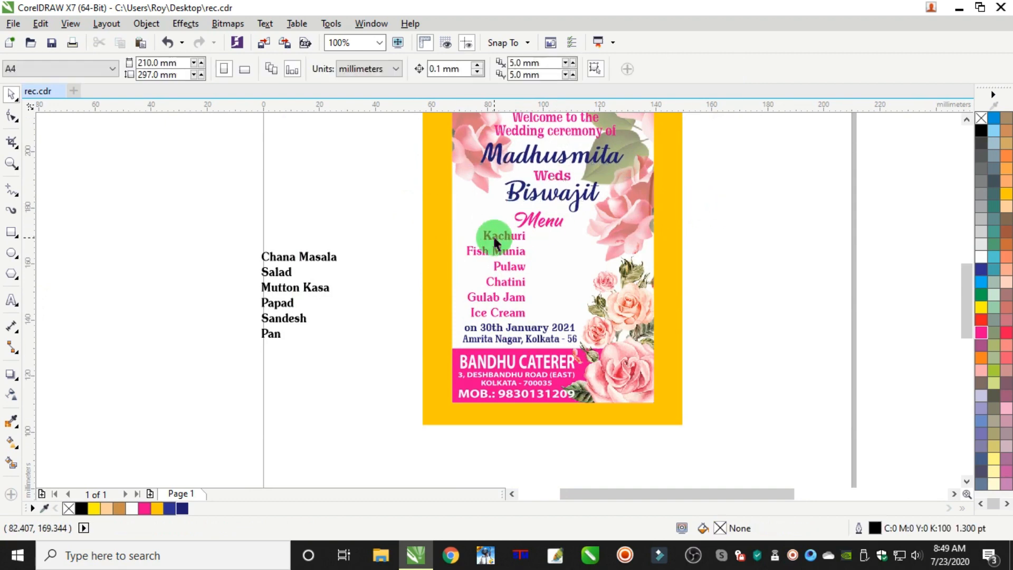
# Shift the "Menu" heading slightly up and right, away from the dish list
pyautogui.scroll(2, 493, 235)
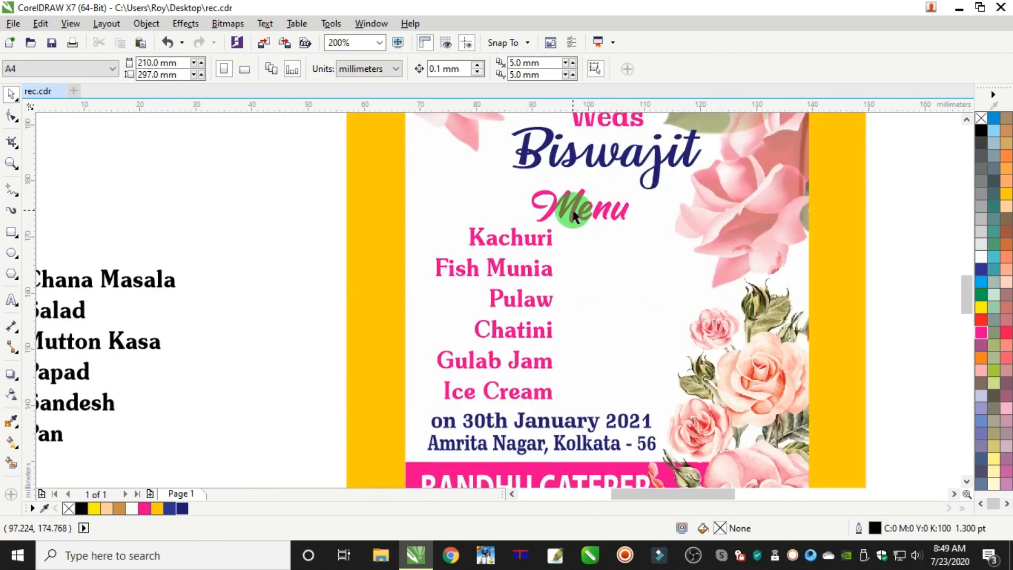
pyautogui.moveTo(576, 214); pyautogui.dragTo(579, 211)
pyautogui.click(238, 172)
# Draw a rectangle about 18 × 2.8 mm left of the "Menu" heading and fill it with magenta
pyautogui.click(12, 233)
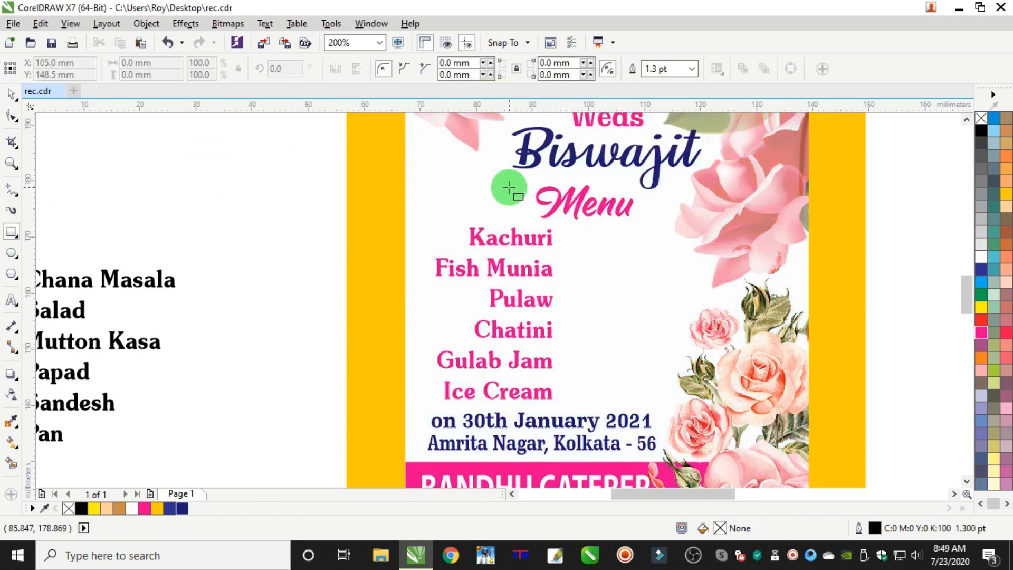
pyautogui.moveTo(527, 188); pyautogui.dragTo(426, 204)
pyautogui.click(982, 332)
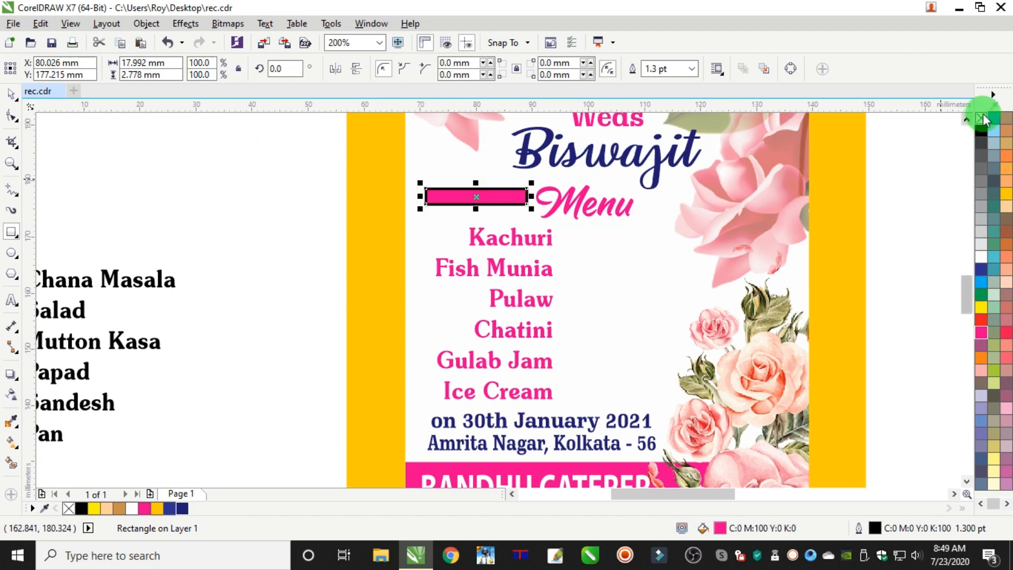
# Remove the magenta bar's outline and give it a linear fountain fill fading from magenta beside the "Menu" heading to white at its outer end
pyautogui.rightClick(982, 118)
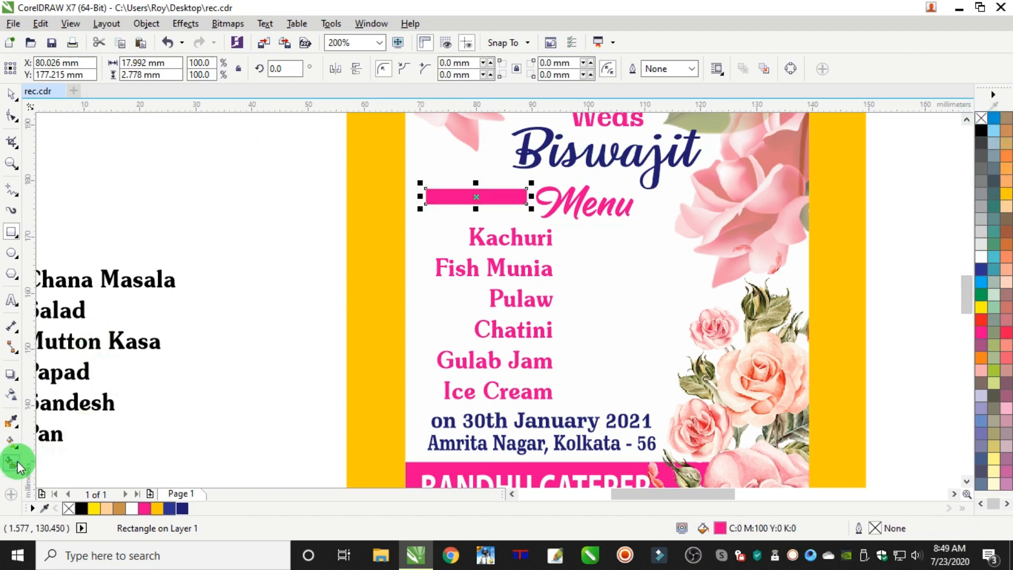
pyautogui.click(9, 440)
pyautogui.moveTo(528, 198); pyautogui.dragTo(439, 194)
pyautogui.click(427, 195)
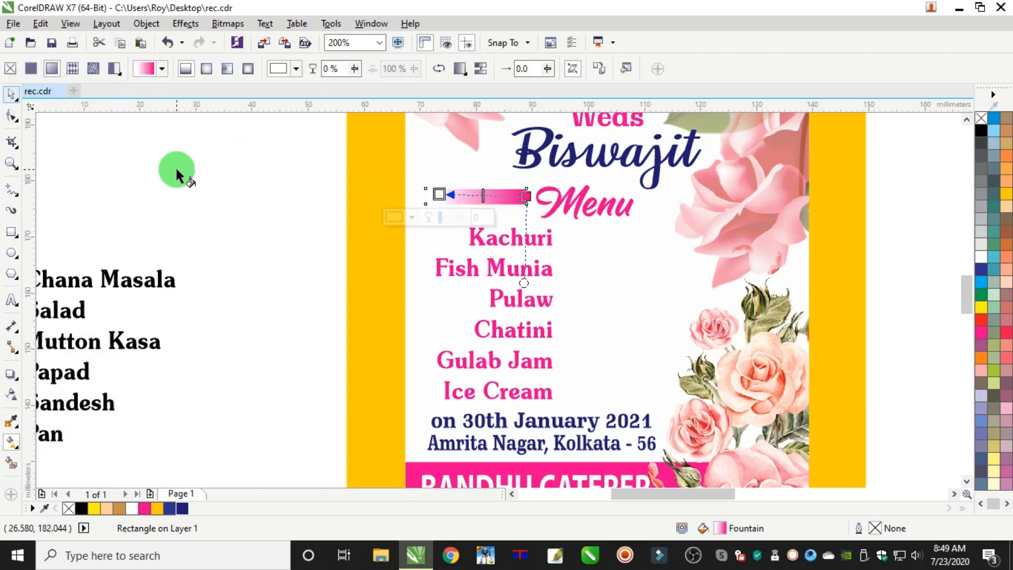
pyautogui.click(10, 94)
pyautogui.click(95, 152)
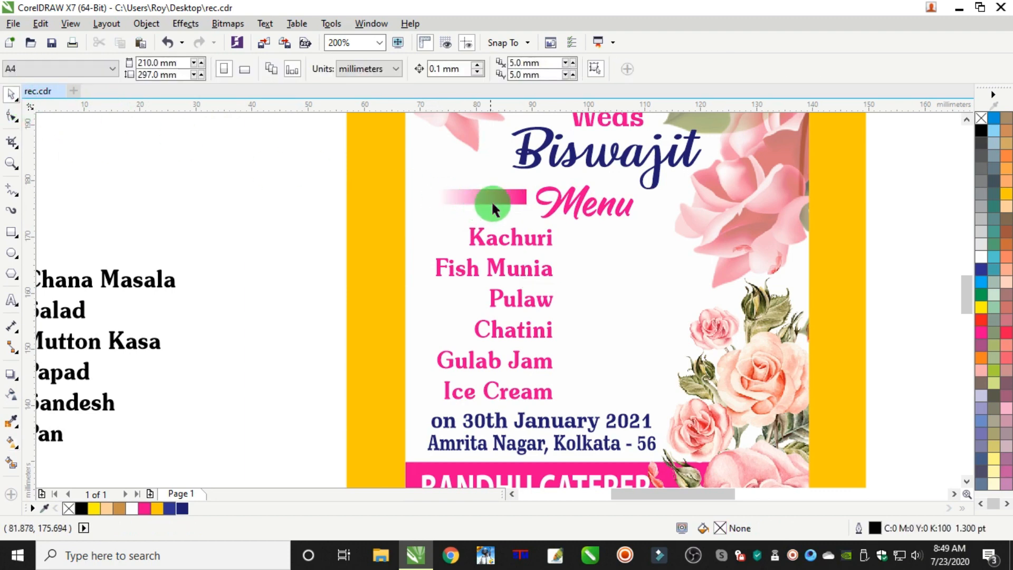
# Duplicate the gradient bar directly beneath itself with a narrow gap and group the two bars
pyautogui.scroll(2, 492, 200)
pyautogui.click(496, 193)
pyautogui.moveTo(408, 213); pyautogui.dragTo(424, 204)
pyautogui.moveTo(512, 165); pyautogui.dragTo(511, 224)
pyautogui.rightClick(511, 225)
pyautogui.keyDown('shift'); pyautogui.click(506, 173); pyautogui.keyUp('shift')
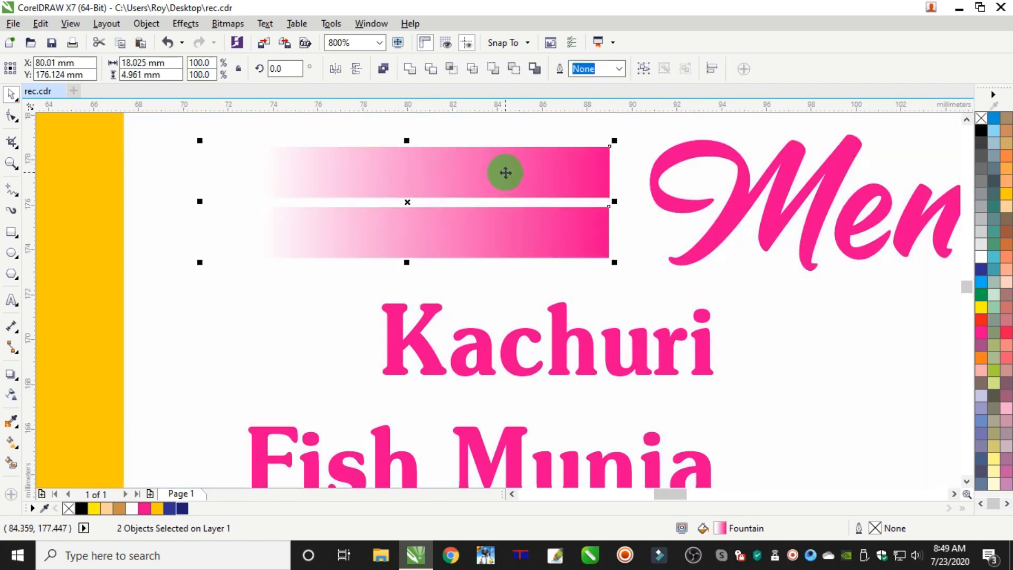
pyautogui.scroll(-2, 520, 184)
pyautogui.moveTo(298, 157); pyautogui.dragTo(561, 215)
pyautogui.hotkey('ctrl', 'g')
# Copy the bar group to the right of the "Menu" heading and mirror it horizontally
pyautogui.click(575, 189)
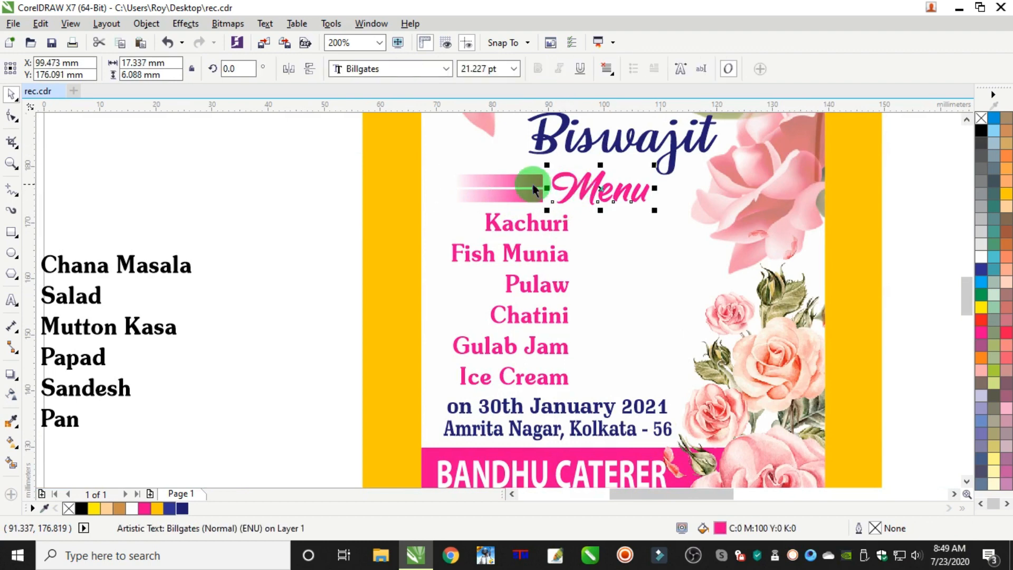
pyautogui.moveTo(502, 181); pyautogui.dragTo(715, 185)
pyautogui.click(335, 72)
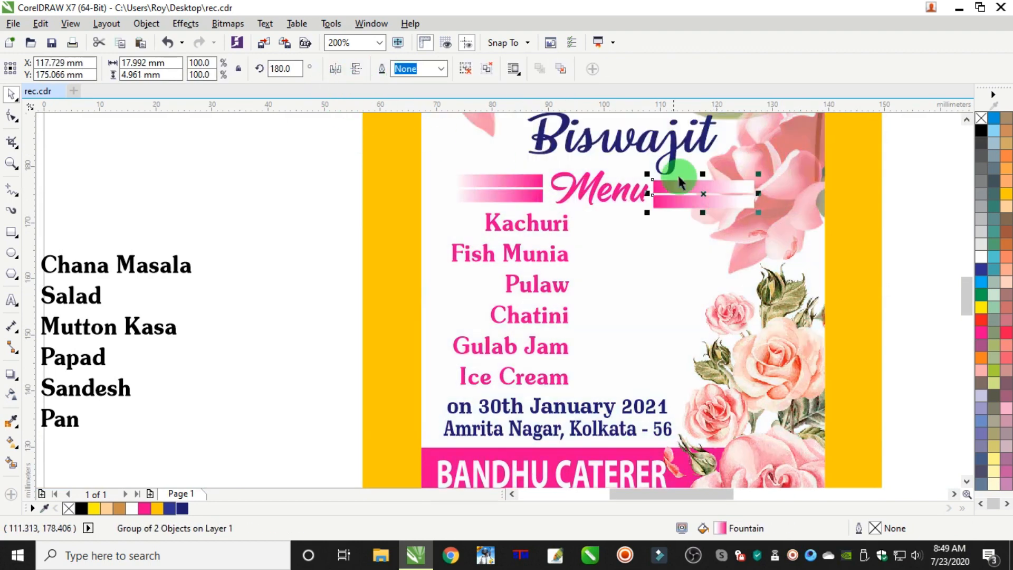
# Move the two bar groups close to either side of the "Menu" heading and align them at the same height
pyautogui.scroll(1, 680, 191)
pyautogui.moveTo(667, 183); pyautogui.dragTo(670, 186)
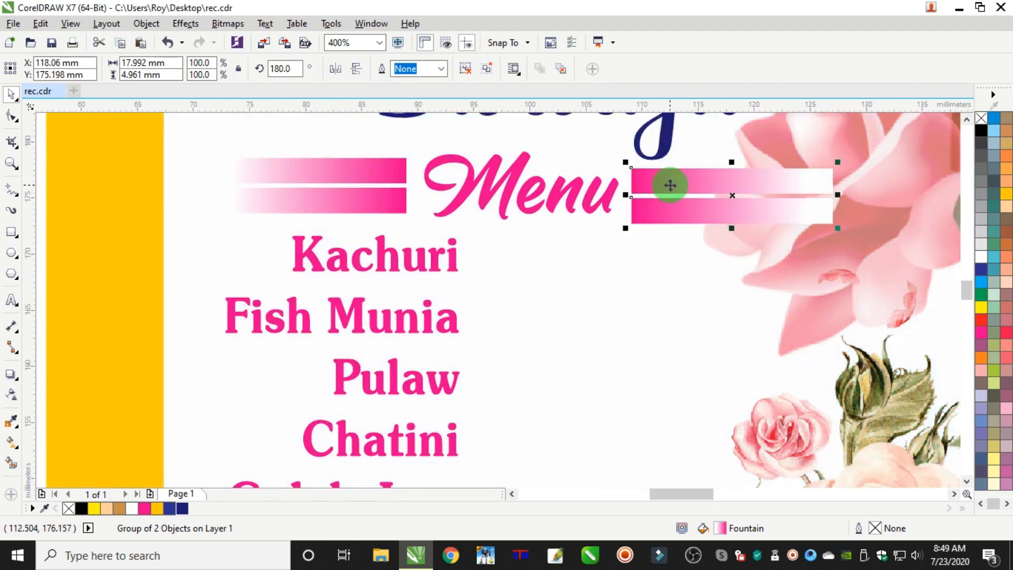
pyautogui.moveTo(369, 212); pyautogui.dragTo(376, 210)
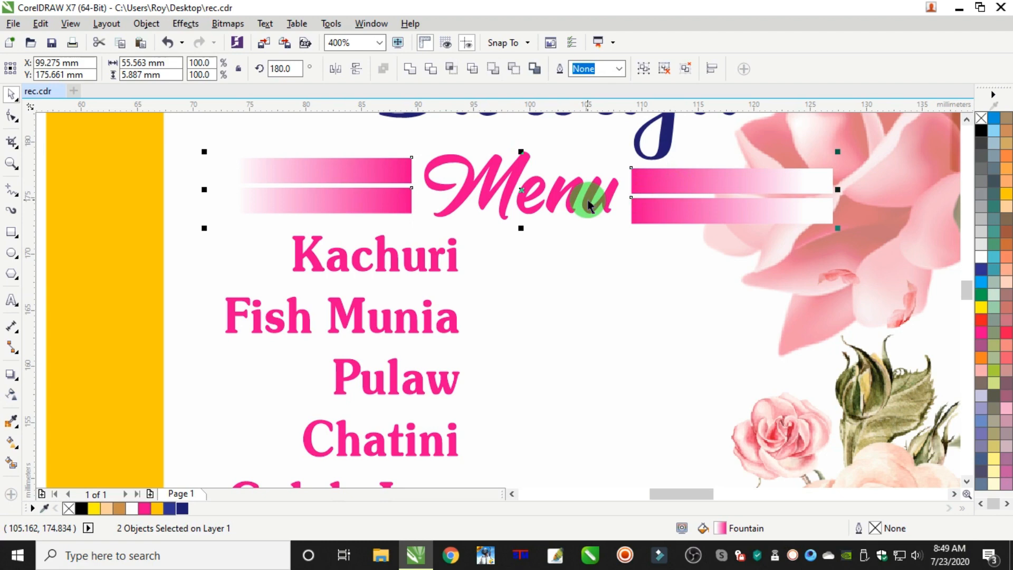
pyautogui.scroll(-1, 589, 200)
pyautogui.click(243, 165)
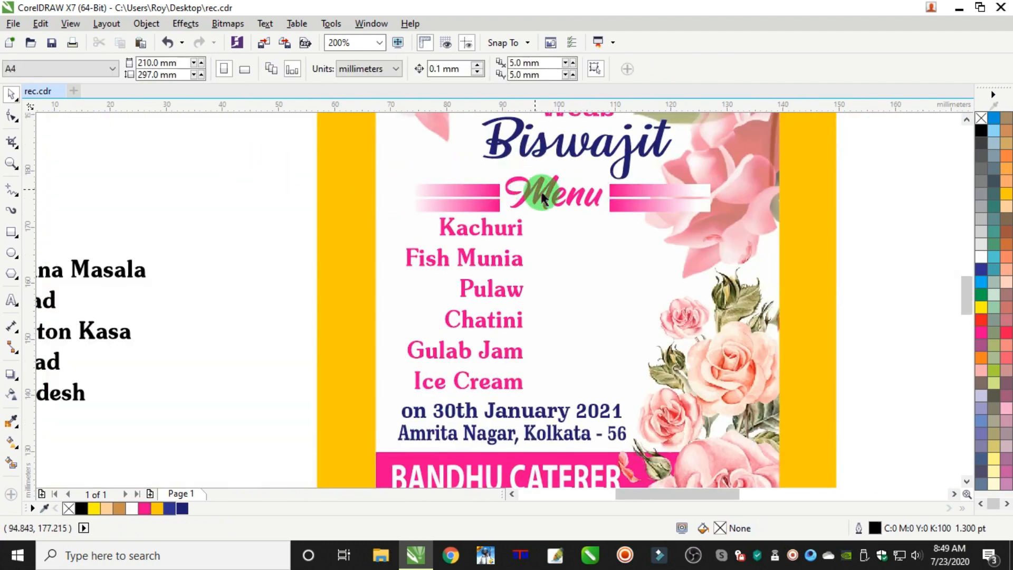
pyautogui.click(542, 196)
pyautogui.scroll(1, 533, 200)
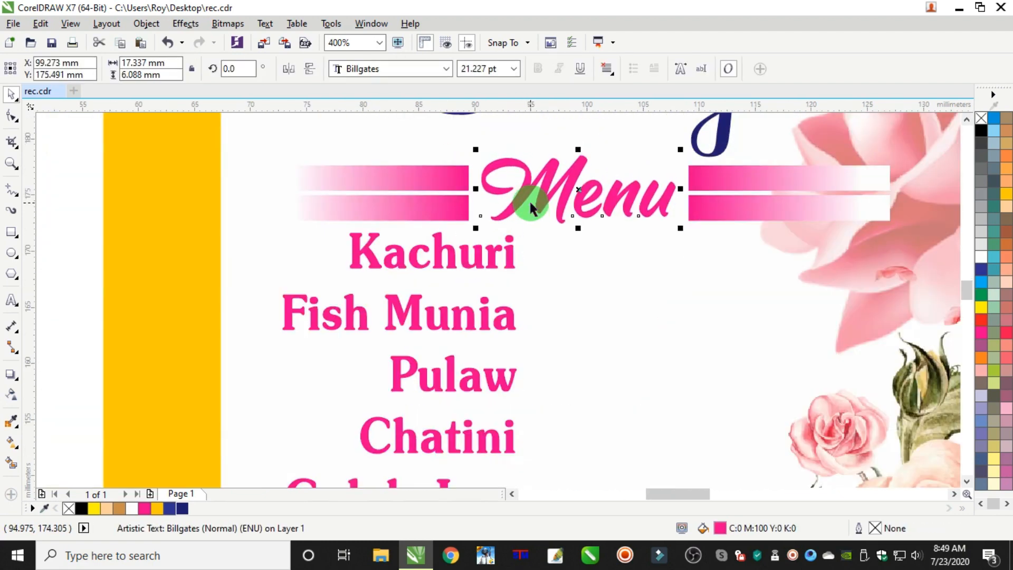
# Shift the "Menu" heading together with both bar groups slightly up and left on the card
pyautogui.scroll(-2, 530, 200)
pyautogui.moveTo(353, 176); pyautogui.dragTo(648, 221)
pyautogui.scroll(1, 551, 198)
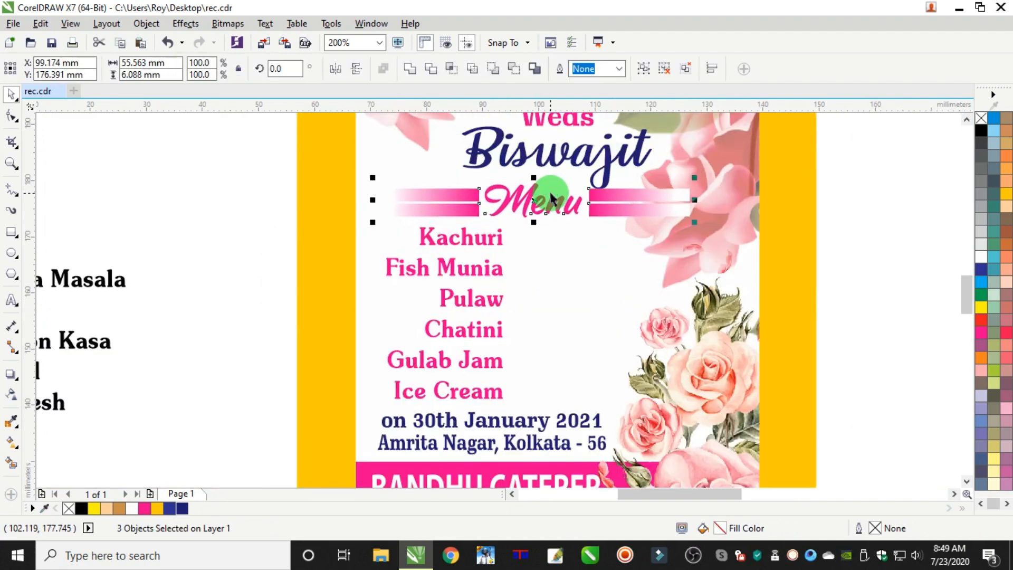
pyautogui.moveTo(551, 198); pyautogui.dragTo(535, 199)
pyautogui.click(154, 208)
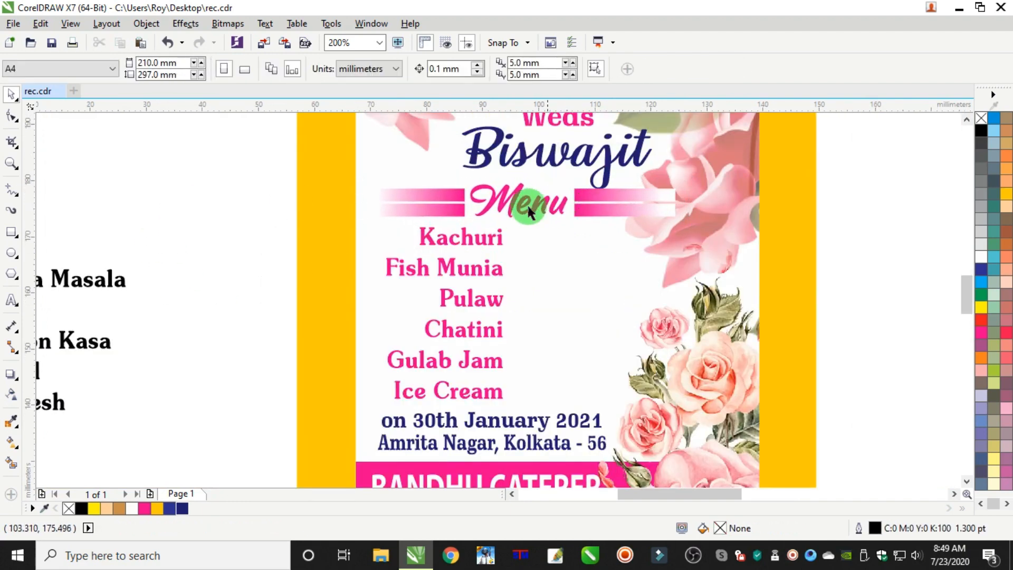
# Shorten both gradient bar groups from their outer ends, keeping their inner ends beside the "Menu" heading
pyautogui.click(429, 200)
pyautogui.moveTo(357, 205); pyautogui.dragTo(393, 206)
pyautogui.keyDown('ctrl'); pyautogui.click(616, 199); pyautogui.keyUp('ctrl')
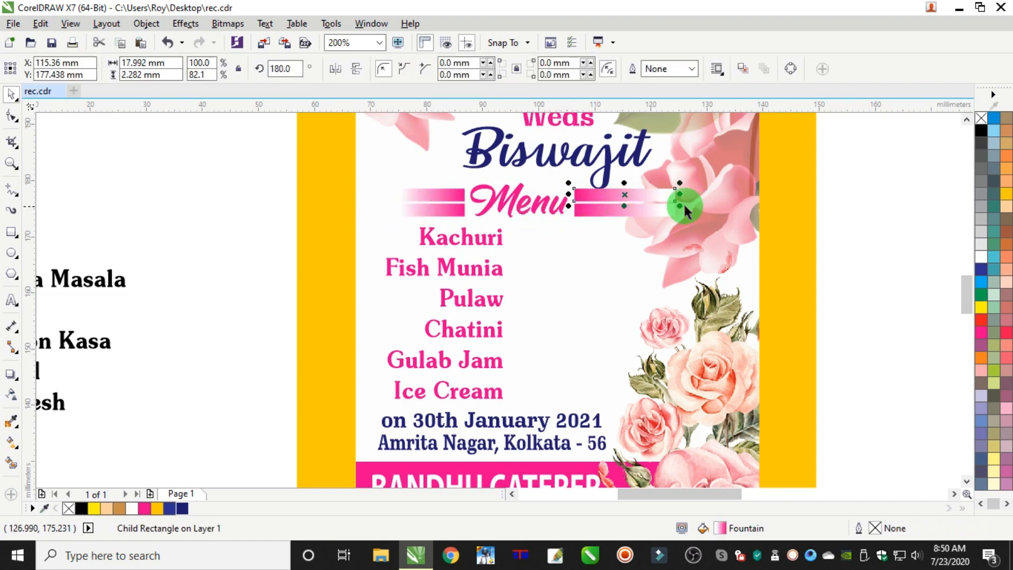
pyautogui.moveTo(682, 197); pyautogui.dragTo(610, 210)
pyautogui.click(653, 212)
pyautogui.scroll(2, 591, 208)
pyautogui.scroll(-2, 479, 248)
pyautogui.click(132, 201)
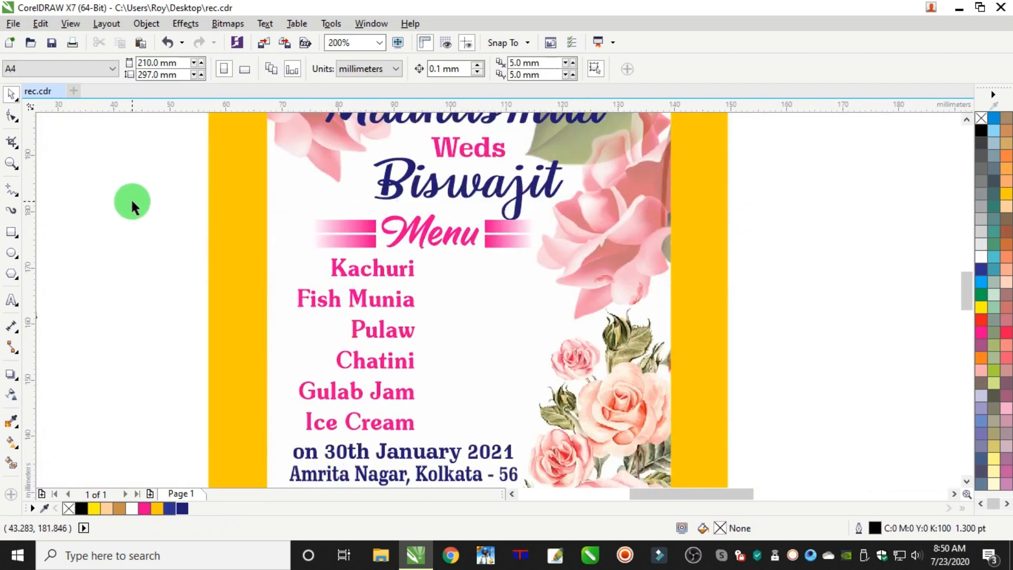
# Nudge the date line and the venue line together slightly down toward the caterer band
pyautogui.scroll(-2, 517, 186)
pyautogui.scroll(1, 528, 173)
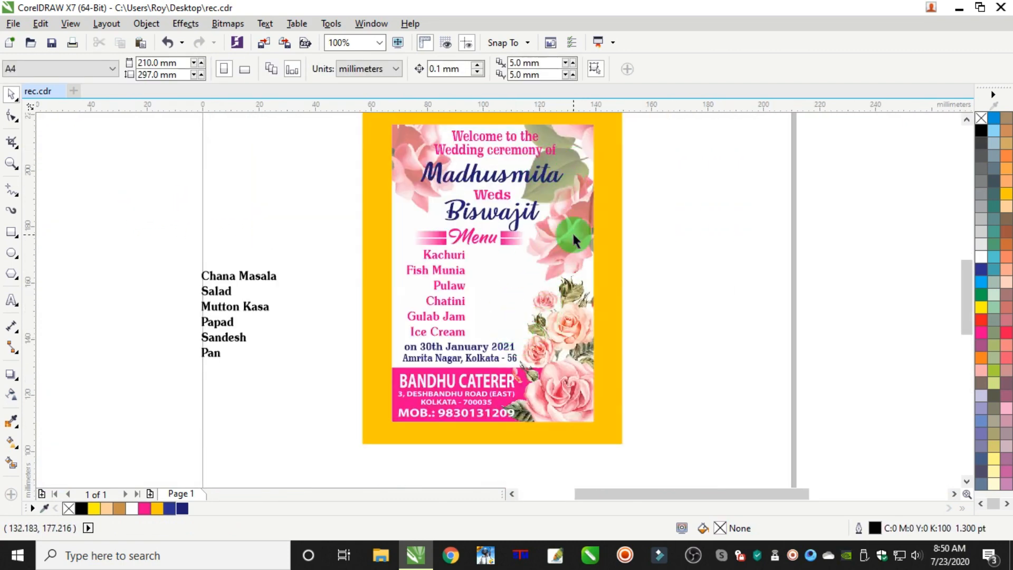
pyautogui.scroll(2, 496, 359)
pyautogui.click(461, 363)
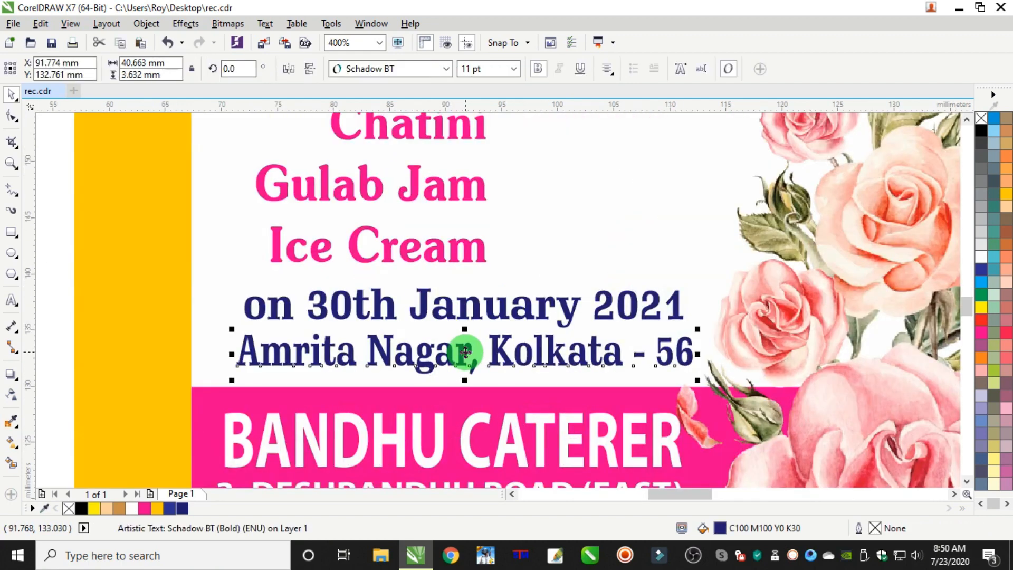
pyautogui.scroll(-2, 190, 313)
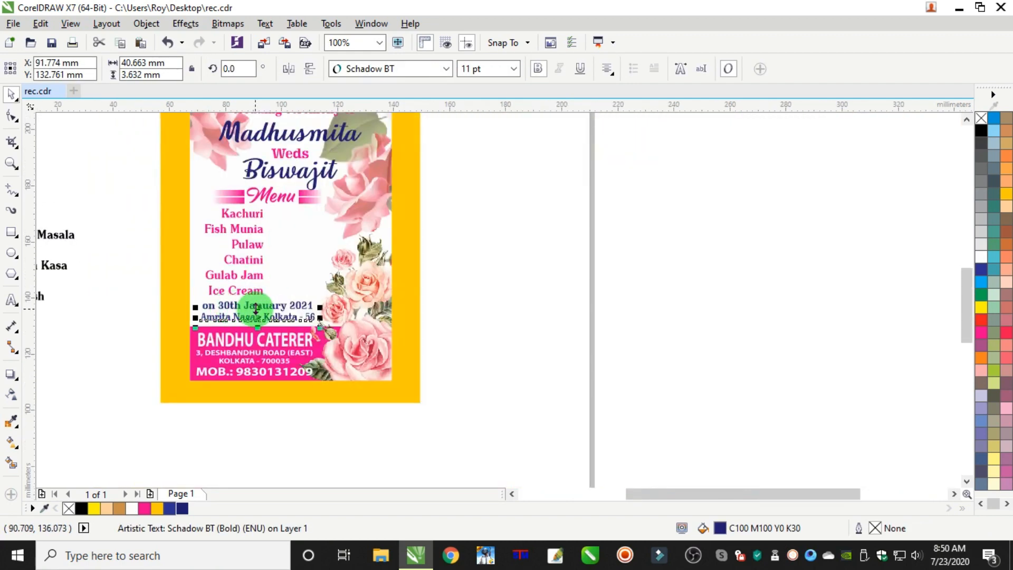
pyautogui.scroll(2, 227, 315)
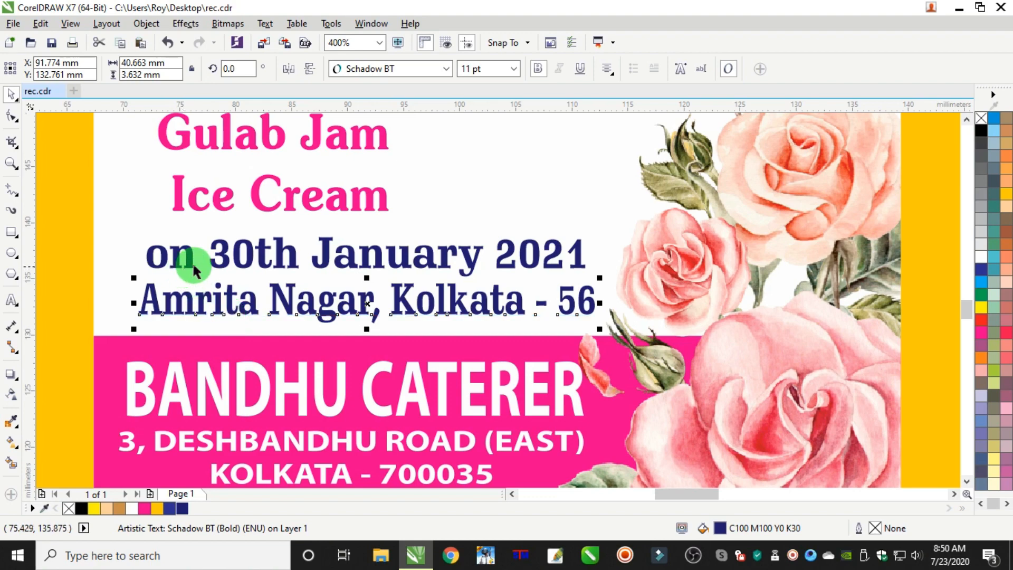
pyautogui.keyDown('shift'); pyautogui.click(290, 254); pyautogui.keyUp('shift')
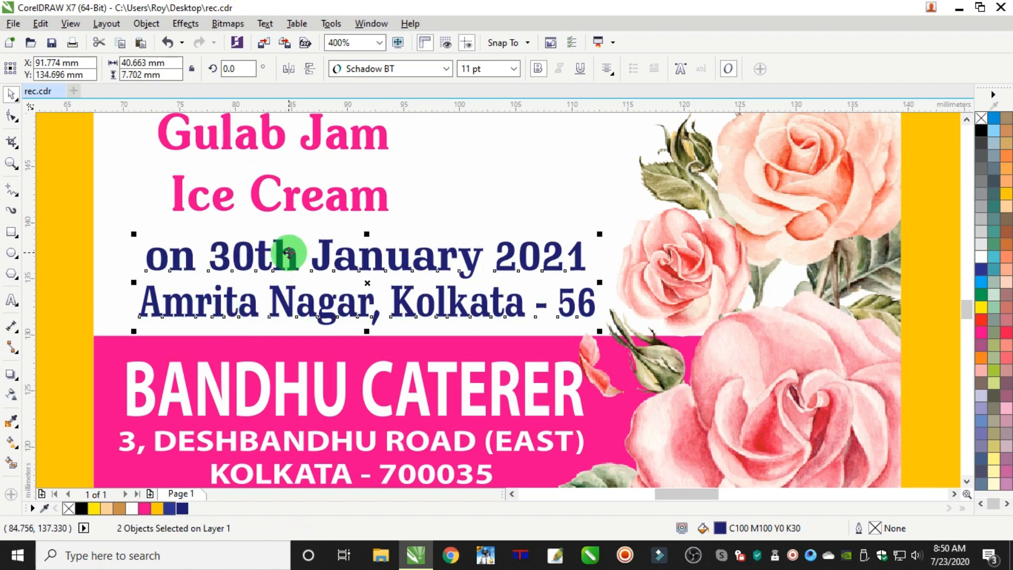
pyautogui.scroll(-2, 293, 246)
pyautogui.scroll(-2, 294, 211)
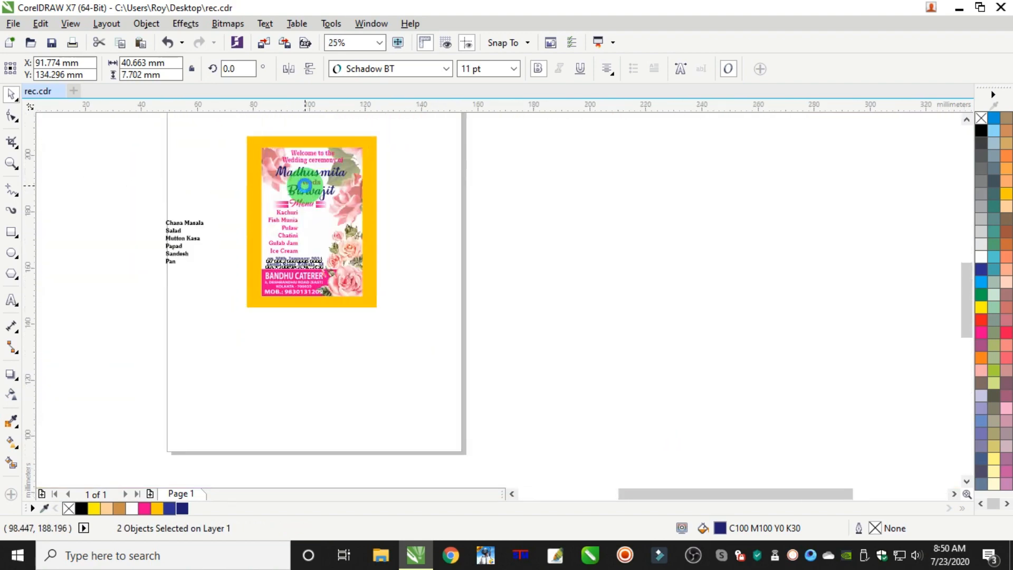
pyautogui.scroll(2, 269, 148)
pyautogui.click(490, 179)
pyautogui.scroll(-1, 490, 179)
# Nudge the couple's names and "Weds" up about 1.5 mm, away from the "Menu" heading
pyautogui.scroll(2, 460, 175)
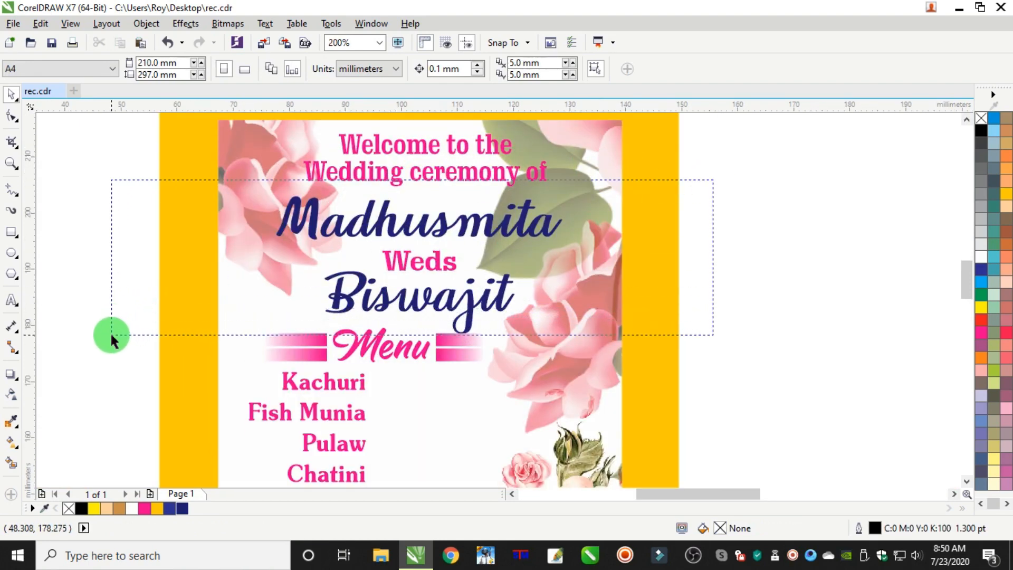
pyautogui.moveTo(111, 334); pyautogui.dragTo(109, 332)
pyautogui.press('Up')
pyautogui.press('Up')
pyautogui.press('Up')
pyautogui.press('Up')
pyautogui.press('Up')
pyautogui.press('Up')
pyautogui.press('Up')
pyautogui.press('Up')
pyautogui.press('Up')
pyautogui.press('Up')
pyautogui.press('Up')
pyautogui.press('Up')
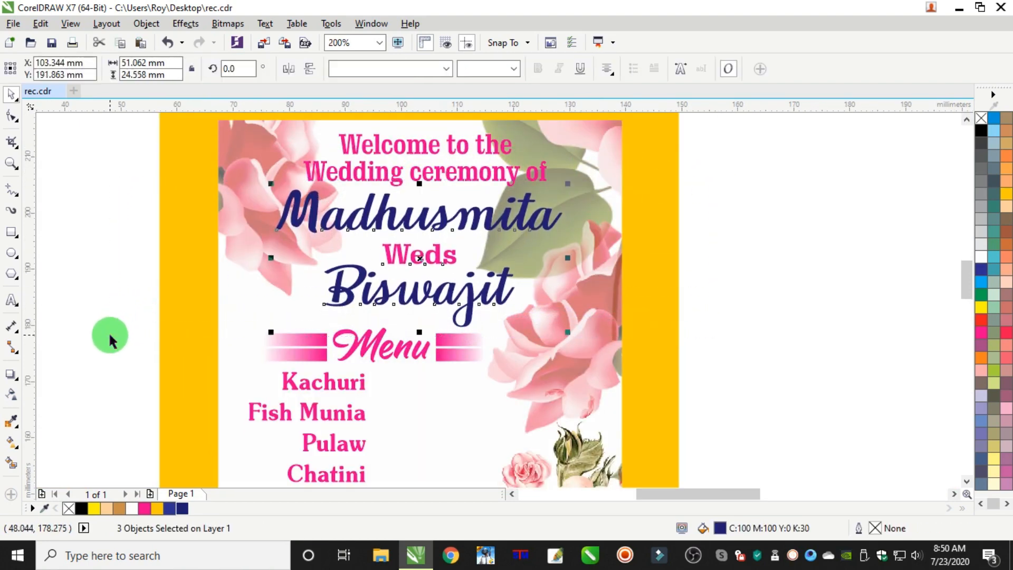
pyautogui.press('Up')
pyautogui.press('Up')
pyautogui.press('Up')
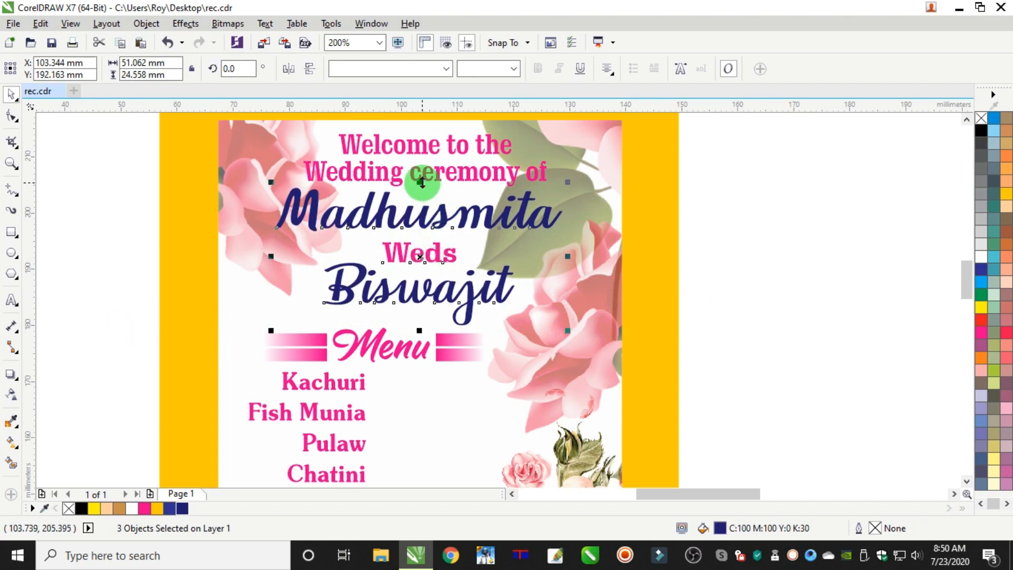
pyautogui.click(837, 238)
# Nudge the "Menu" heading and its gradient bars very slightly left
pyautogui.scroll(-2, 610, 327)
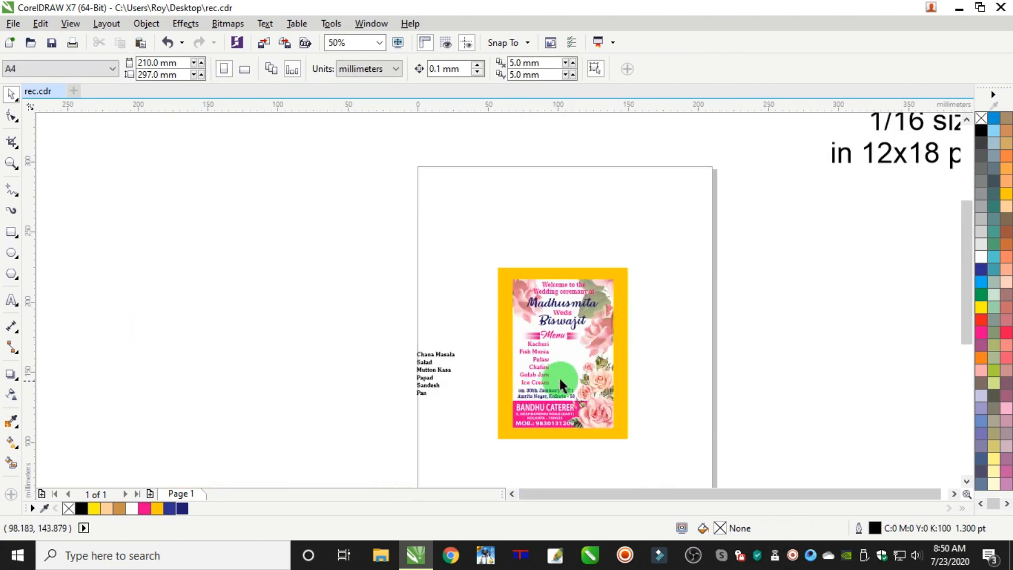
pyautogui.scroll(2, 559, 376)
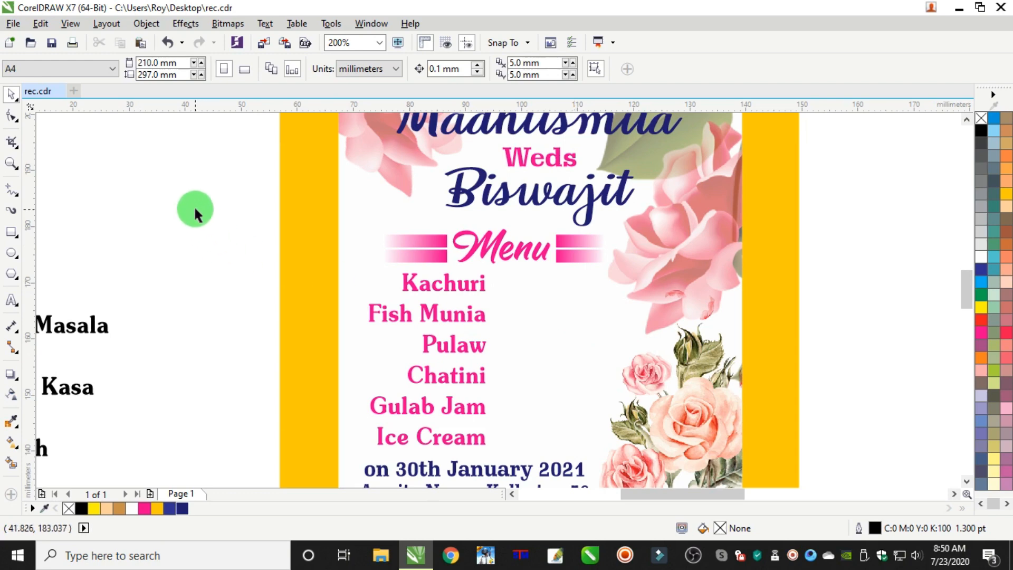
pyautogui.moveTo(195, 209); pyautogui.dragTo(614, 278)
pyautogui.moveTo(717, 278); pyautogui.dragTo(717, 277)
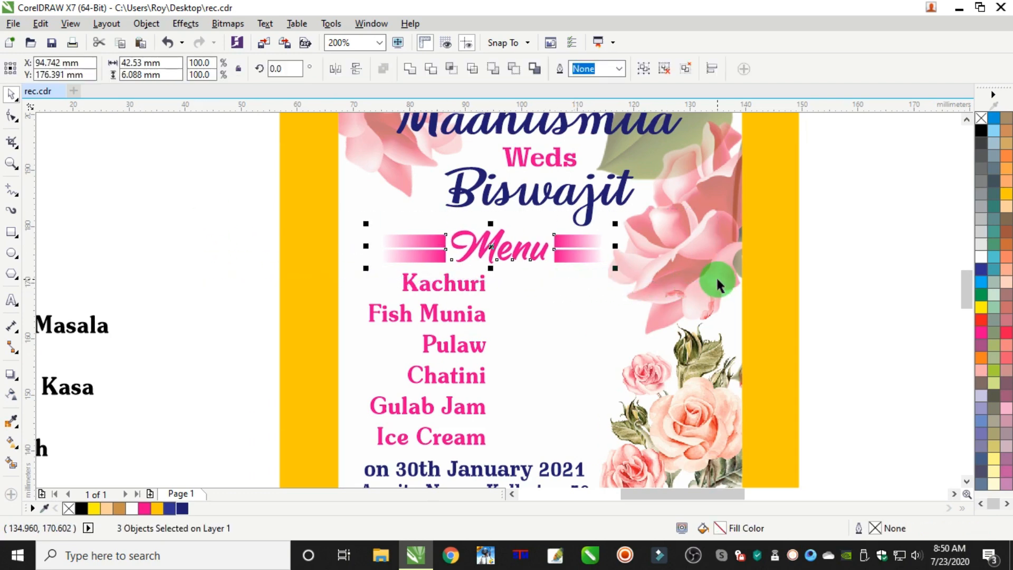
# Fill the dish list from "Chana Masala" to "Pan" with magenta (C:0 M:100 Y:0 K:0) and move it onto the card beside the first list
pyautogui.click(436, 282)
pyautogui.scroll(-1, 464, 310)
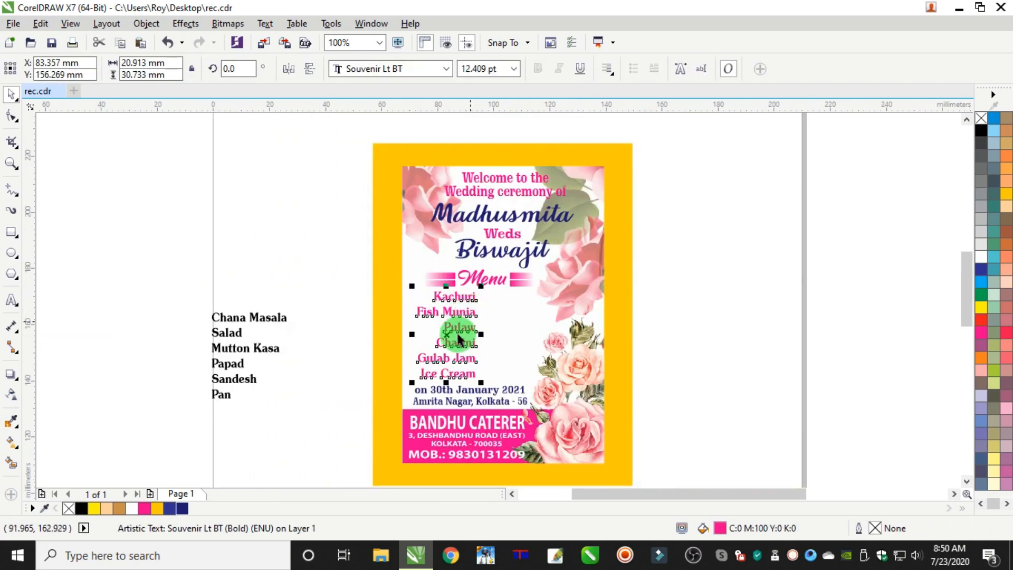
pyautogui.click(242, 318)
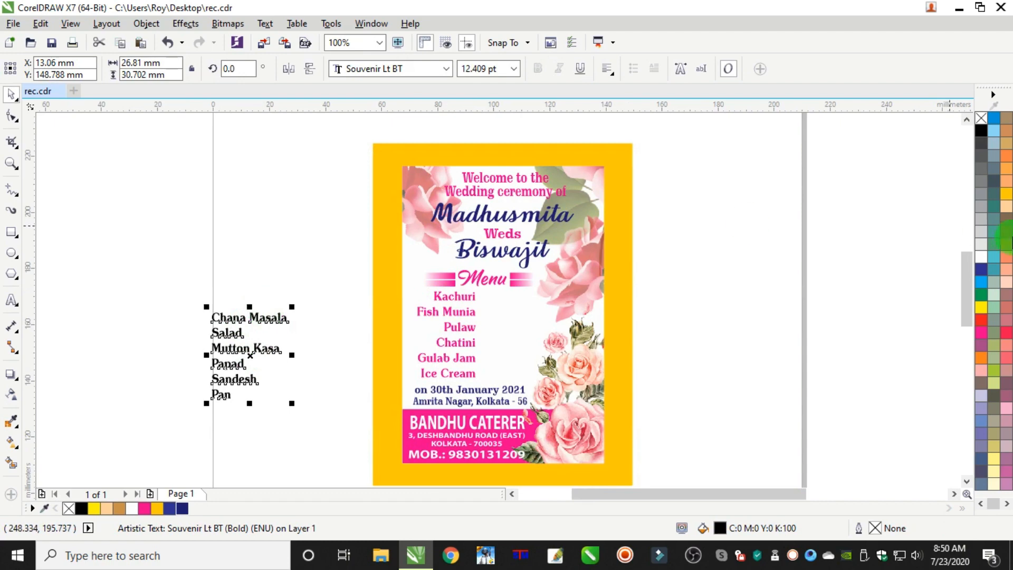
pyautogui.click(982, 330)
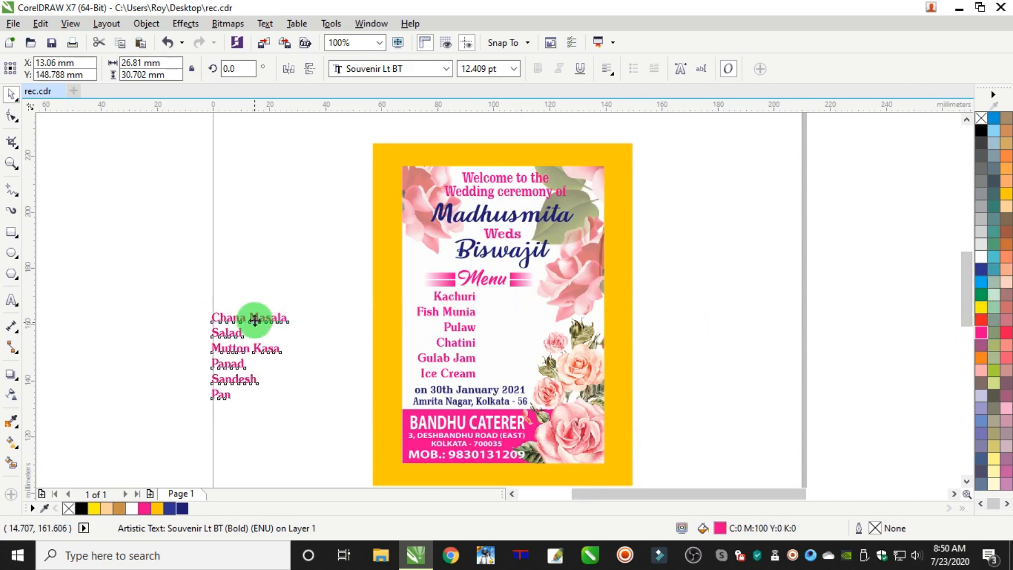
pyautogui.moveTo(255, 320); pyautogui.dragTo(531, 305)
# Align the top of the second dish list with the top of the list starting with "Kachuri"
pyautogui.scroll(2, 484, 303)
pyautogui.keyDown('shift'); pyautogui.click(445, 290); pyautogui.keyUp('shift')
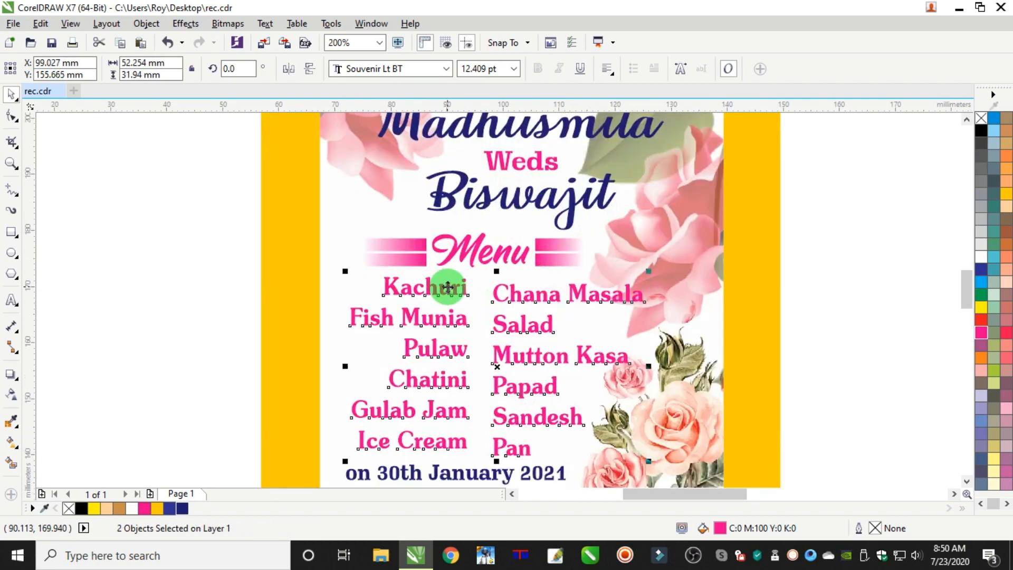
pyautogui.click(136, 289)
pyautogui.scroll(-2, 349, 366)
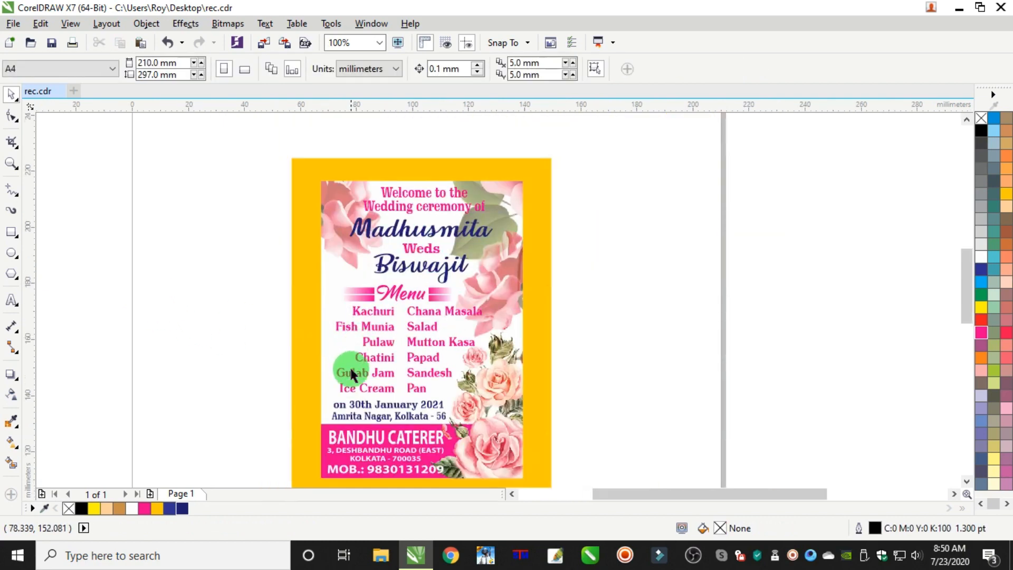
# Shift the dish list starting with "Kachuri" slightly left to widen the gap between the two columns
pyautogui.scroll(2, 347, 397)
pyautogui.moveTo(333, 401); pyautogui.dragTo(328, 401)
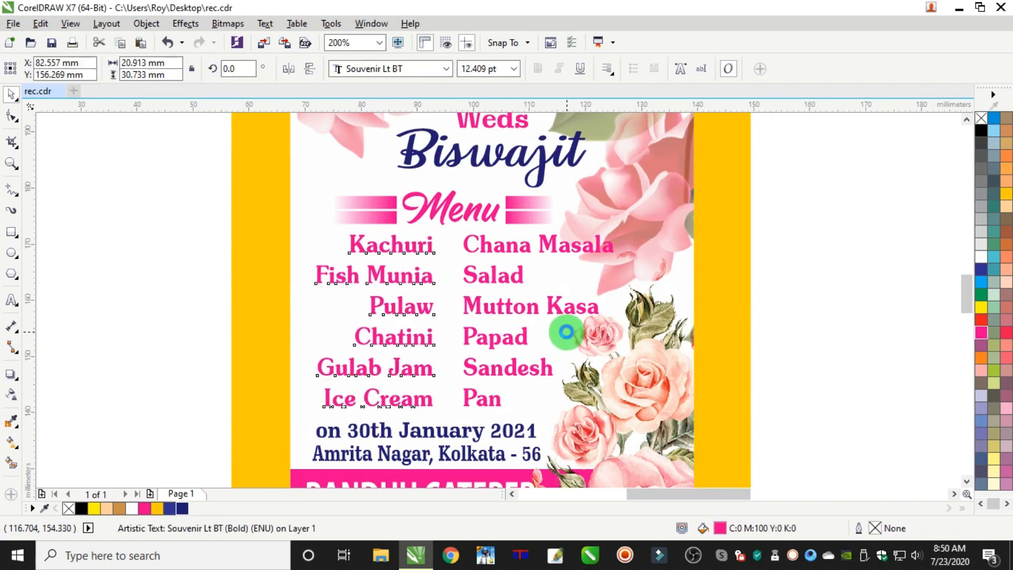
pyautogui.press('Left')
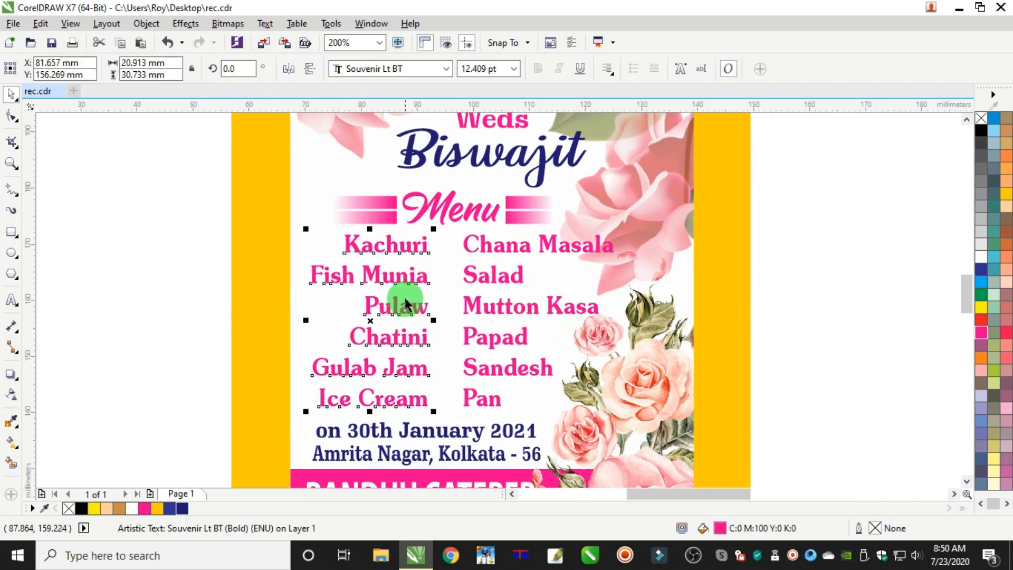
pyautogui.click(65, 251)
# Draw a circle about 2 mm in diameter between "Kachuri" and "Chana Masala"
pyautogui.click(11, 253)
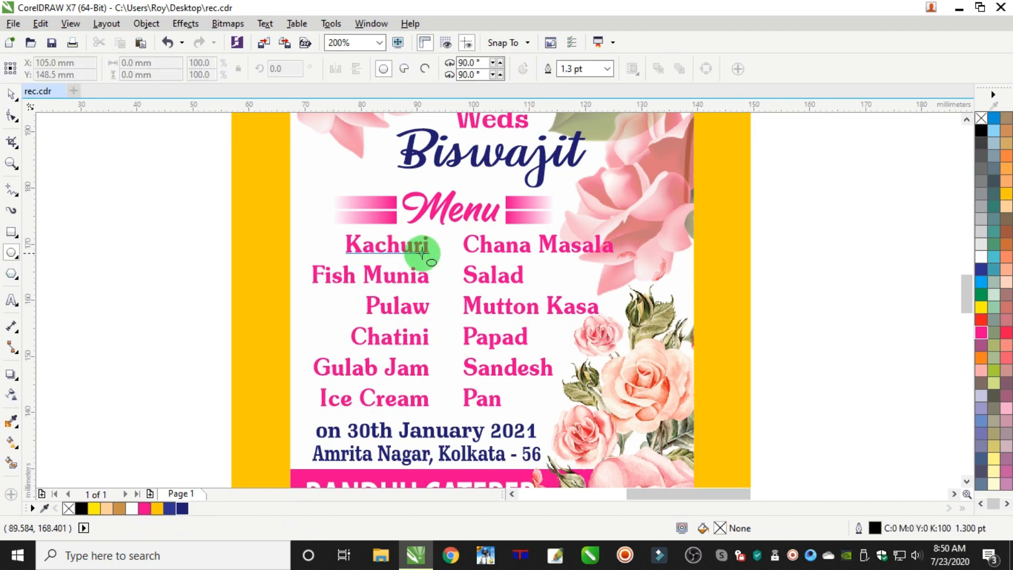
pyautogui.scroll(2, 446, 244)
pyautogui.moveTo(448, 231); pyautogui.dragTo(470, 254)
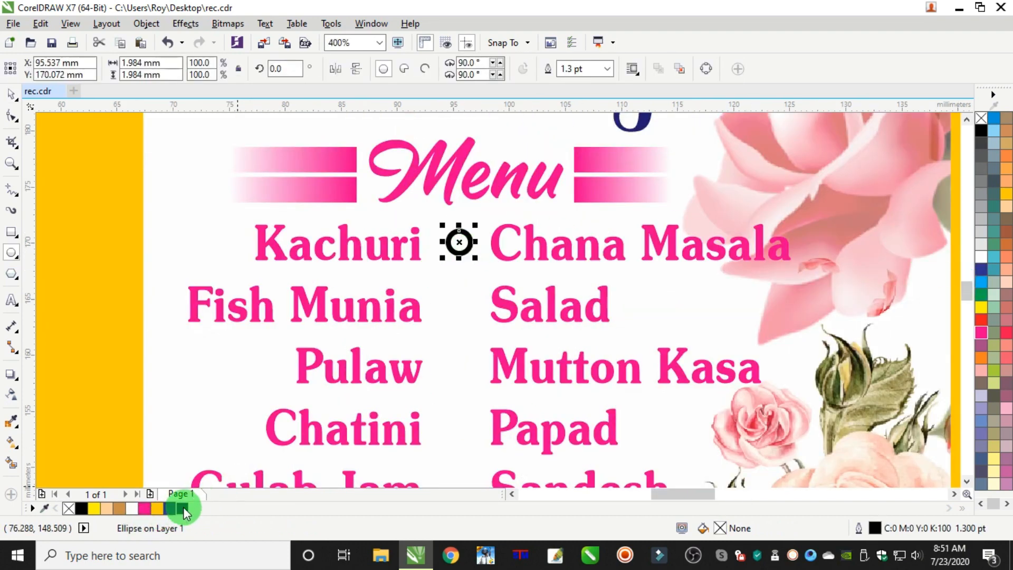
# Fill the circle between "Kachuri" and "Chana Masala" with dark blue (C100 M100 Y0 K30) and remove its outline
pyautogui.click(183, 507)
pyautogui.rightClick(980, 118)
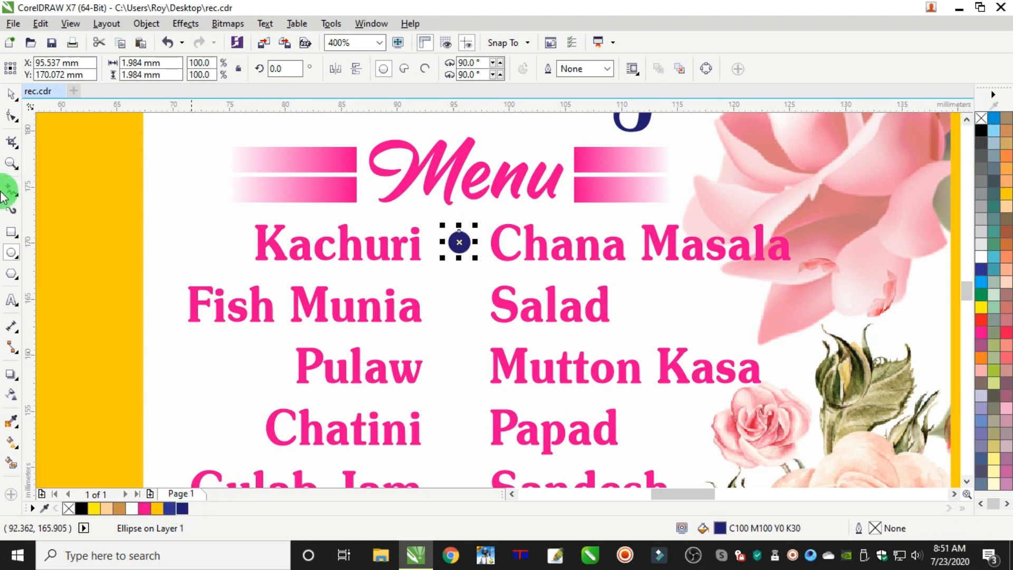
pyautogui.click(11, 95)
# Copy the blue dot down the gap between the two columns, one for each dish row from "Fish Munia" to "Ice Cream"
pyautogui.scroll(4, 460, 236)
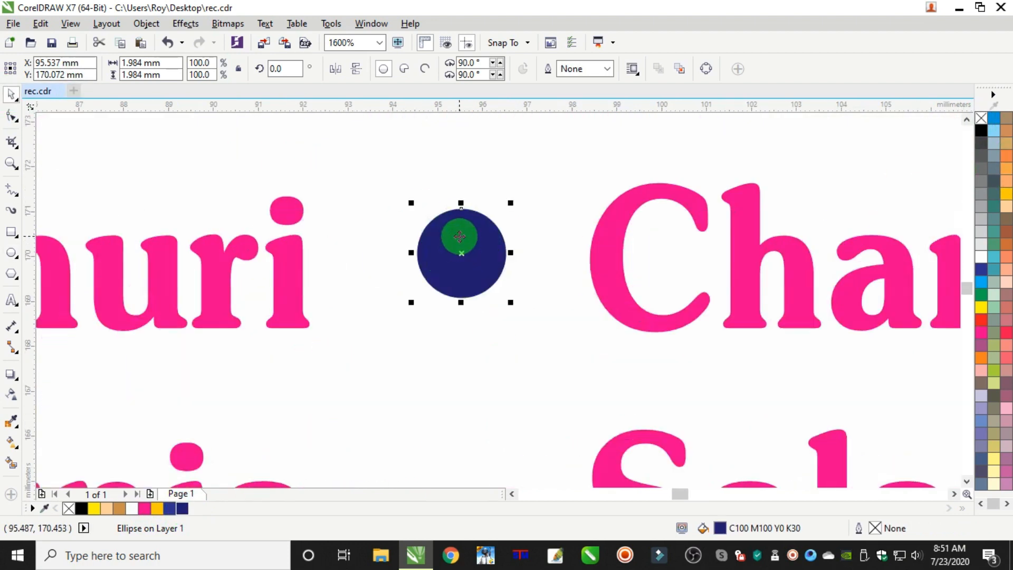
pyautogui.scroll(4, 459, 236)
pyautogui.scroll(-8, 459, 236)
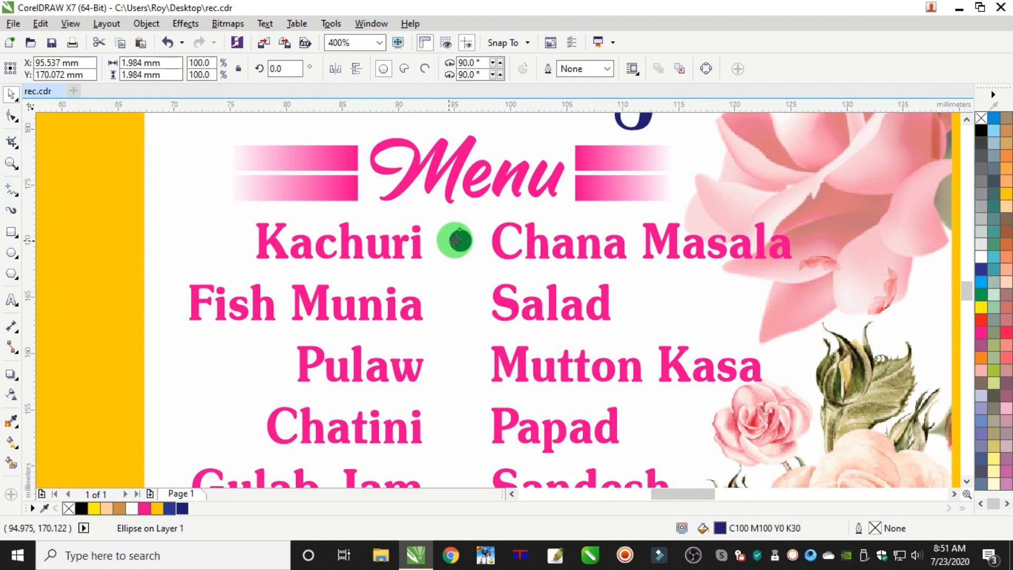
pyautogui.moveTo(454, 241); pyautogui.dragTo(457, 364)
pyautogui.scroll(-4, 457, 364)
pyautogui.scroll(2, 458, 405)
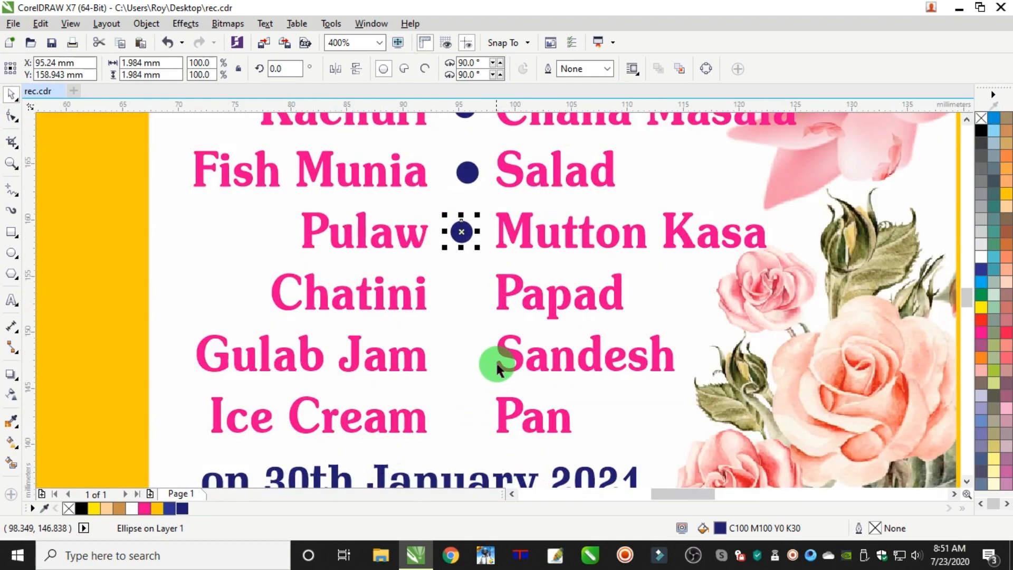
pyautogui.moveTo(467, 233); pyautogui.dragTo(464, 296)
pyautogui.moveTo(464, 295); pyautogui.dragTo(464, 417)
# Select all six separator dots and align their centers on one vertical line
pyautogui.keyDown('shift'); pyautogui.click(463, 356); pyautogui.keyUp('shift')
pyautogui.keyDown('shift'); pyautogui.click(465, 295); pyautogui.keyUp('shift')
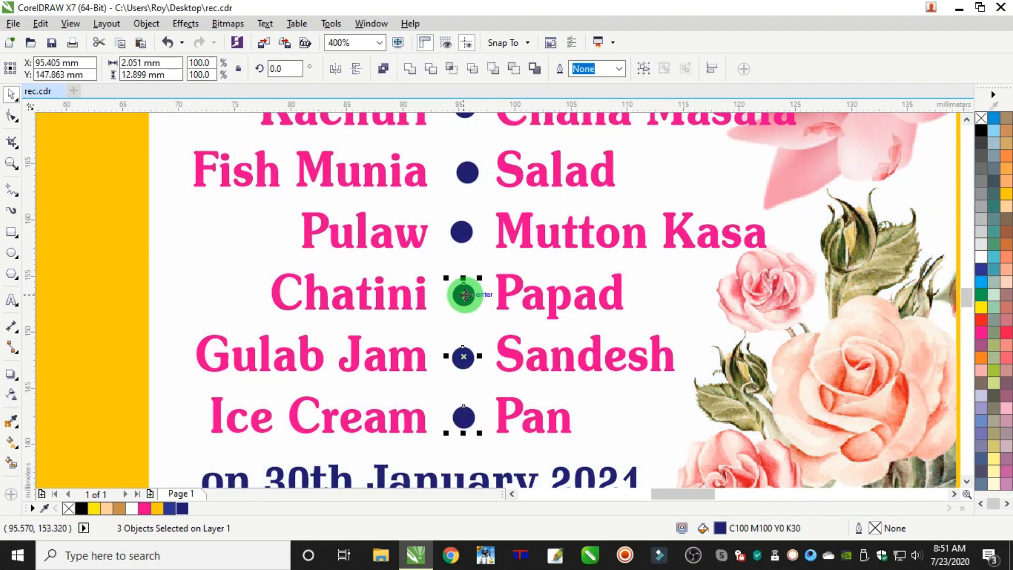
pyautogui.keyDown('shift'); pyautogui.click(467, 172); pyautogui.keyUp('shift')
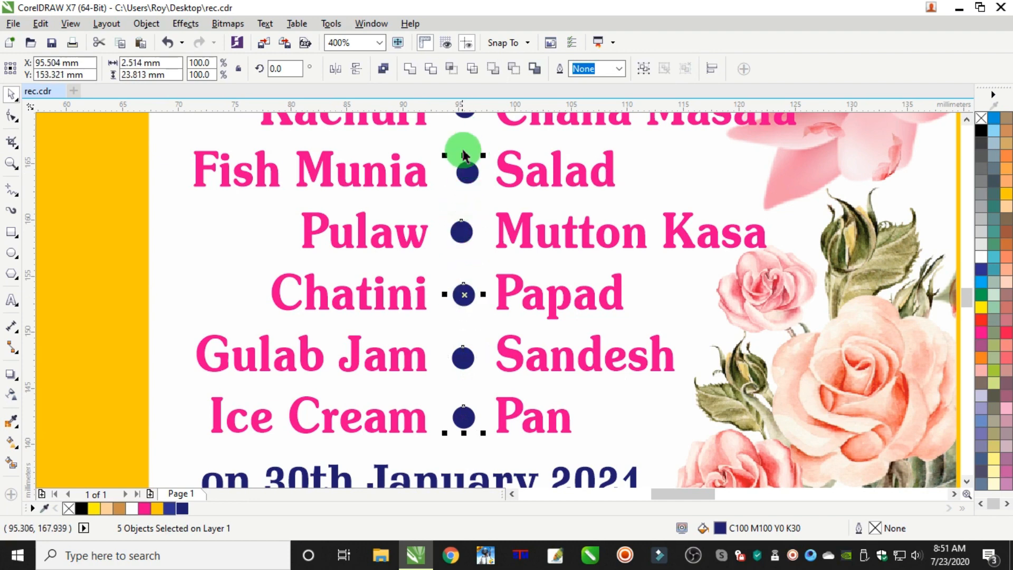
pyautogui.scroll(-1, 467, 177)
pyautogui.press('c')
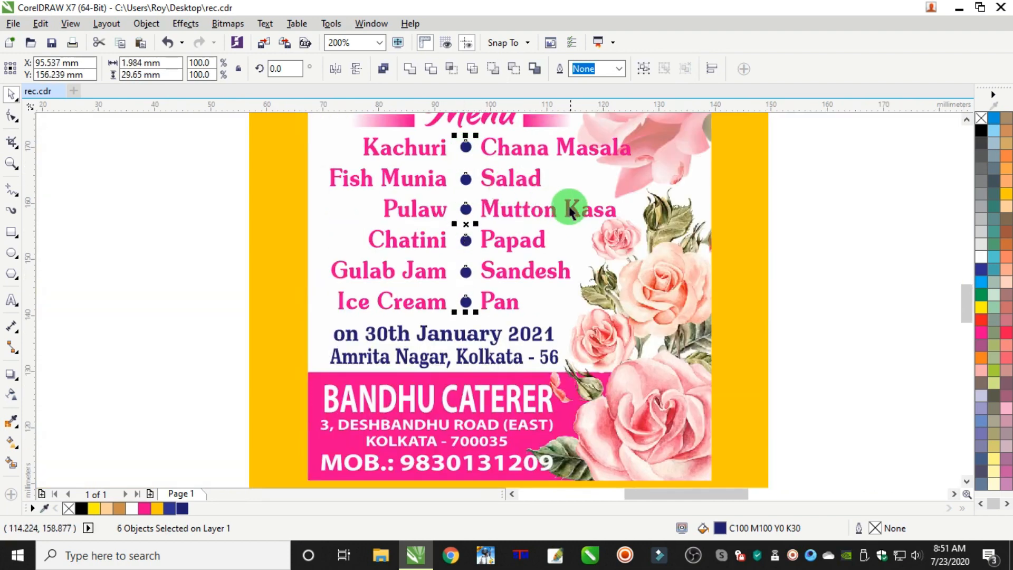
# Nudge the dish list starting with "Kachuri" slightly right, closer to the separator dots
pyautogui.click(419, 151)
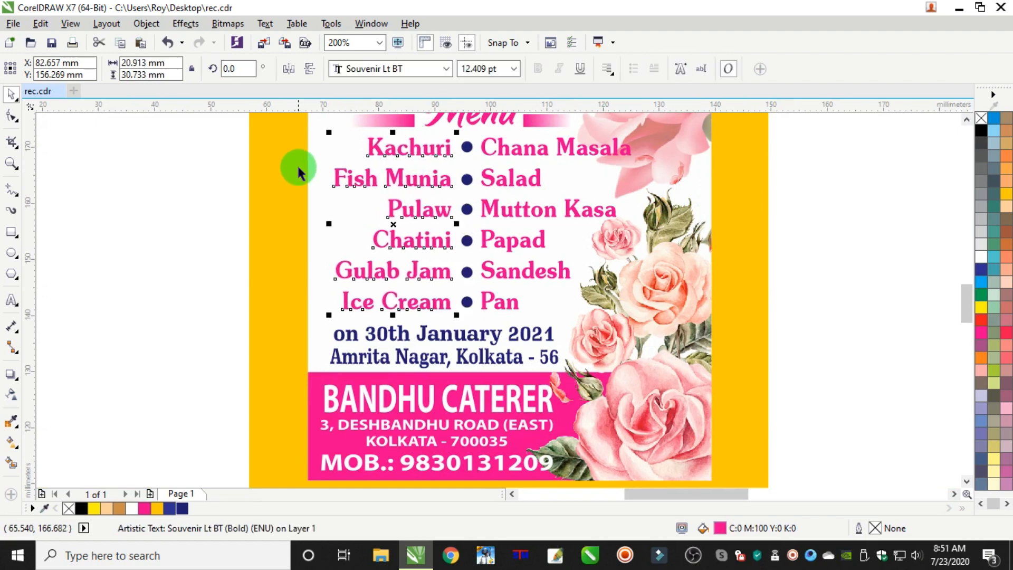
pyautogui.scroll(-1, 322, 187)
pyautogui.click(255, 153)
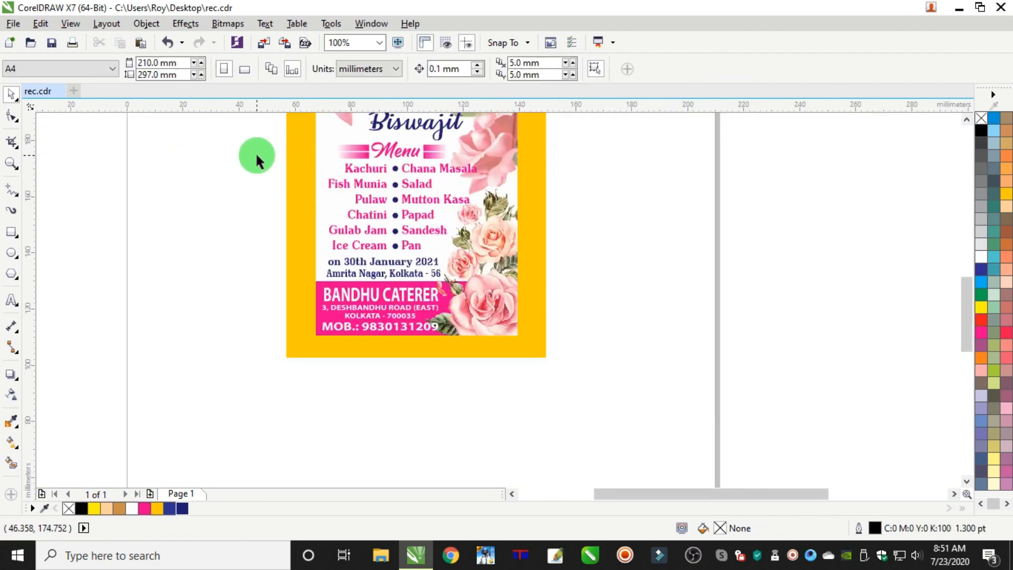
# Move both dish lists and their dots down 0.8 mm and slightly left, and narrow them horizontally to about 95%
pyautogui.moveTo(239, 158); pyautogui.dragTo(545, 256)
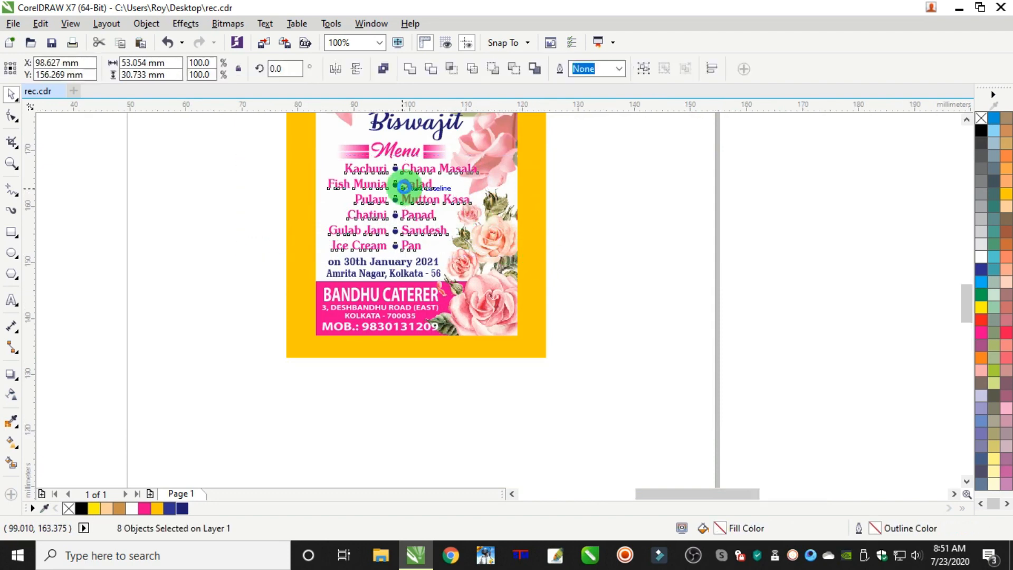
pyautogui.scroll(1, 404, 187)
pyautogui.press('Down')
pyautogui.press('Down')
pyautogui.press('Down')
pyautogui.press('Down')
pyautogui.press('Down')
pyautogui.press('Down')
pyautogui.press('Down')
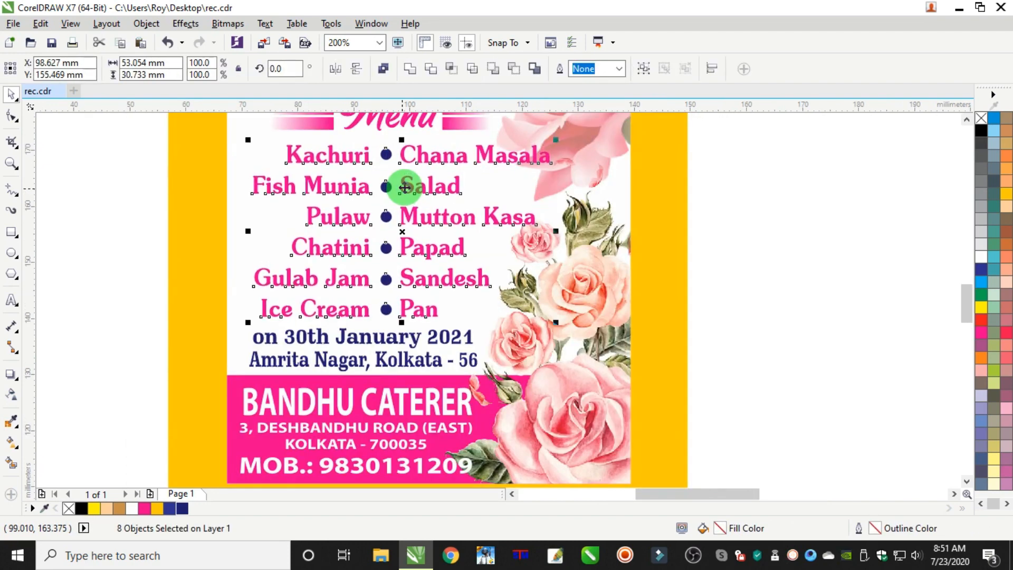
pyautogui.press('Left')
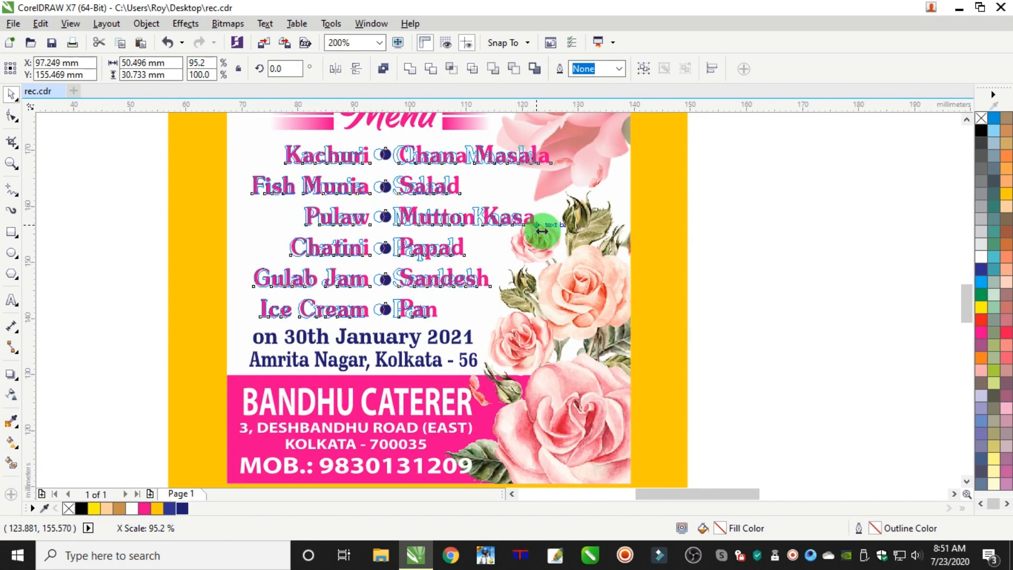
pyautogui.click(792, 197)
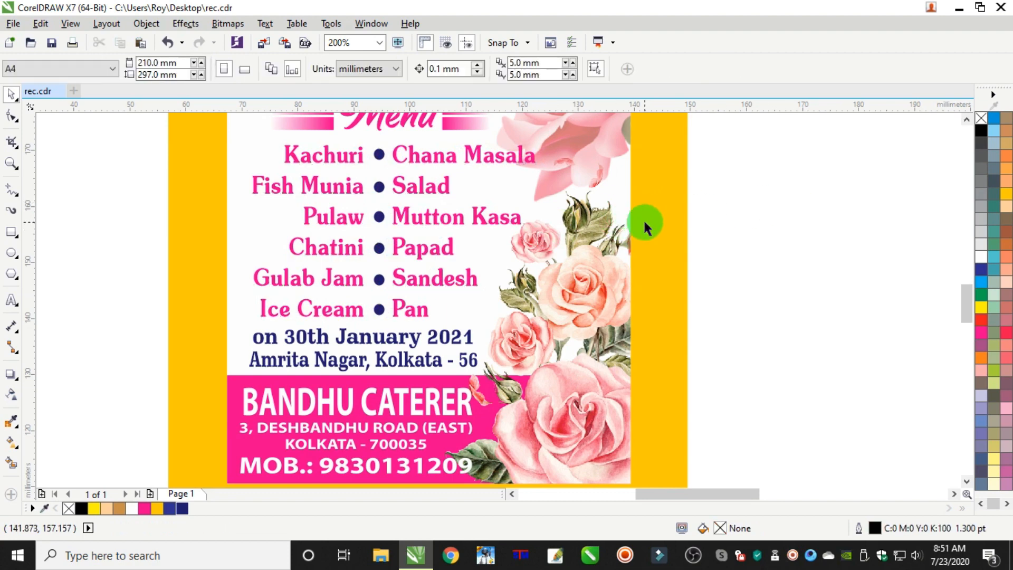
# Group all the objects of the menu card, leaving out the yellow background rectangle
pyautogui.scroll(-1, 646, 225)
pyautogui.scroll(-2, 687, 280)
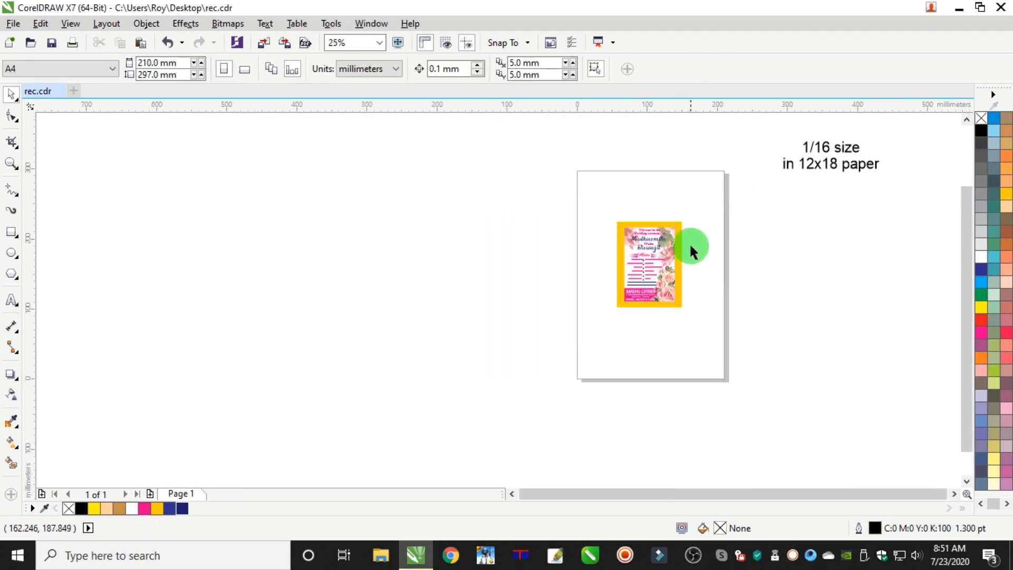
pyautogui.scroll(3, 687, 237)
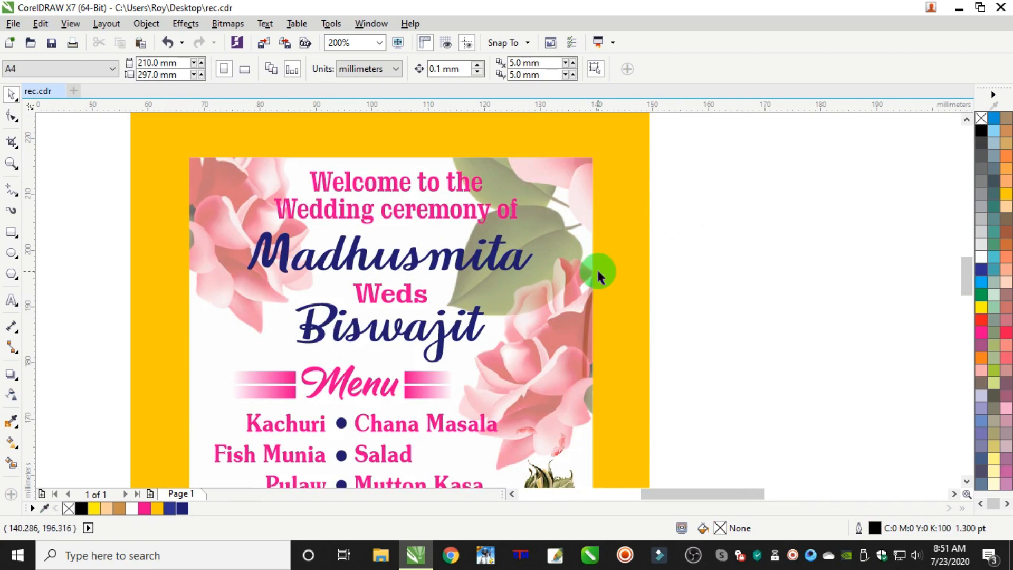
pyautogui.scroll(-3, 598, 273)
pyautogui.scroll(1, 601, 282)
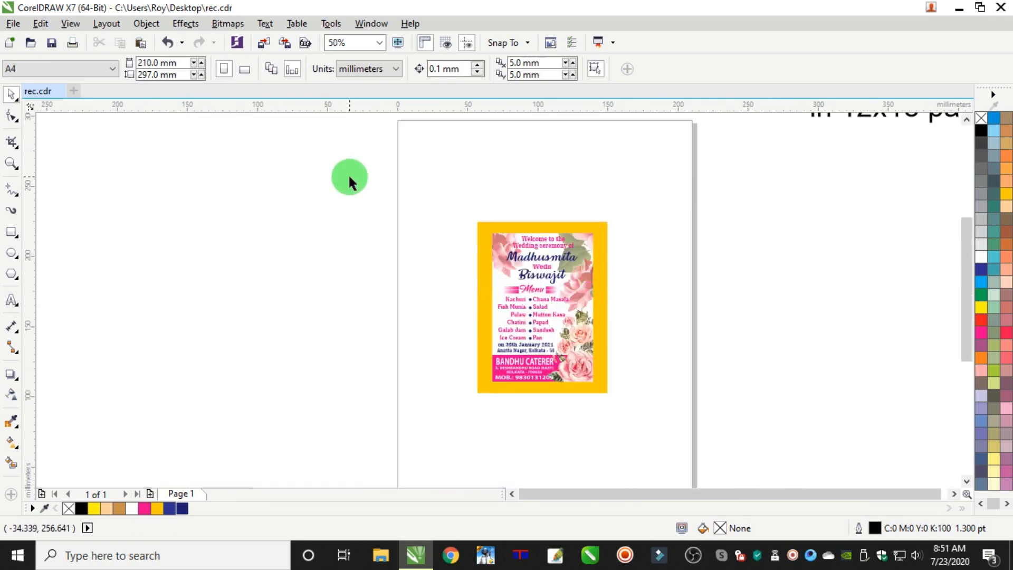
pyautogui.moveTo(347, 176); pyautogui.dragTo(598, 401)
pyautogui.hotkey('ctrl', 'g')
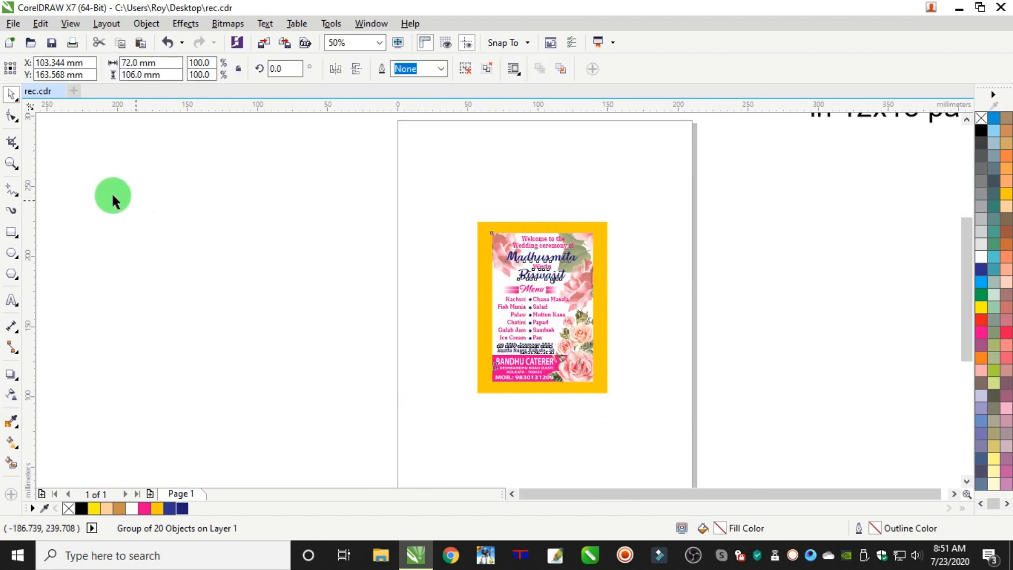
pyautogui.click(113, 197)
# Move the grouped card off the page to the left and delete the yellow background rectangle
pyautogui.click(11, 163)
pyautogui.moveTo(441, 217); pyautogui.dragTo(654, 396)
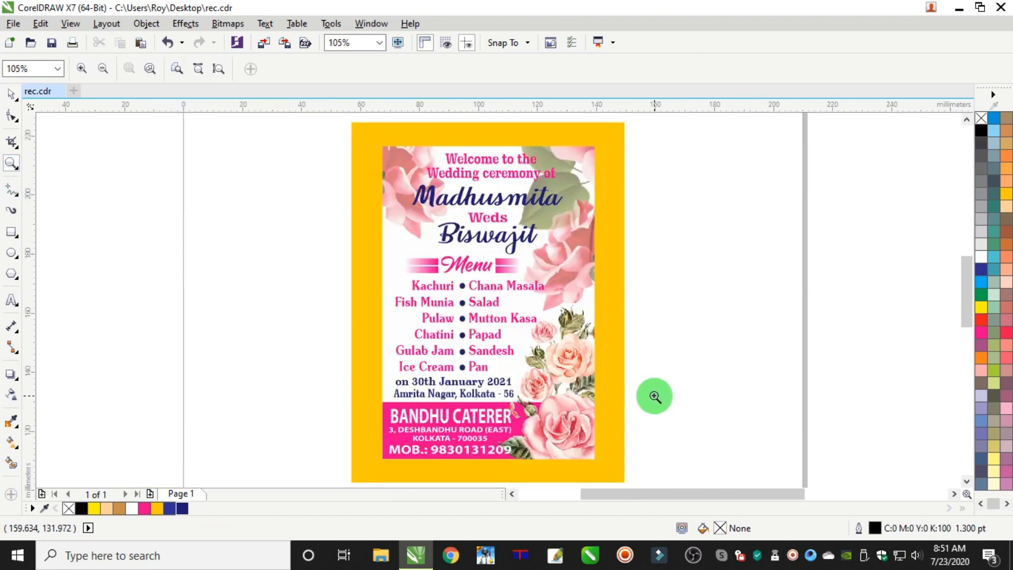
pyautogui.click(25, 99)
pyautogui.moveTo(319, 138); pyautogui.dragTo(609, 465)
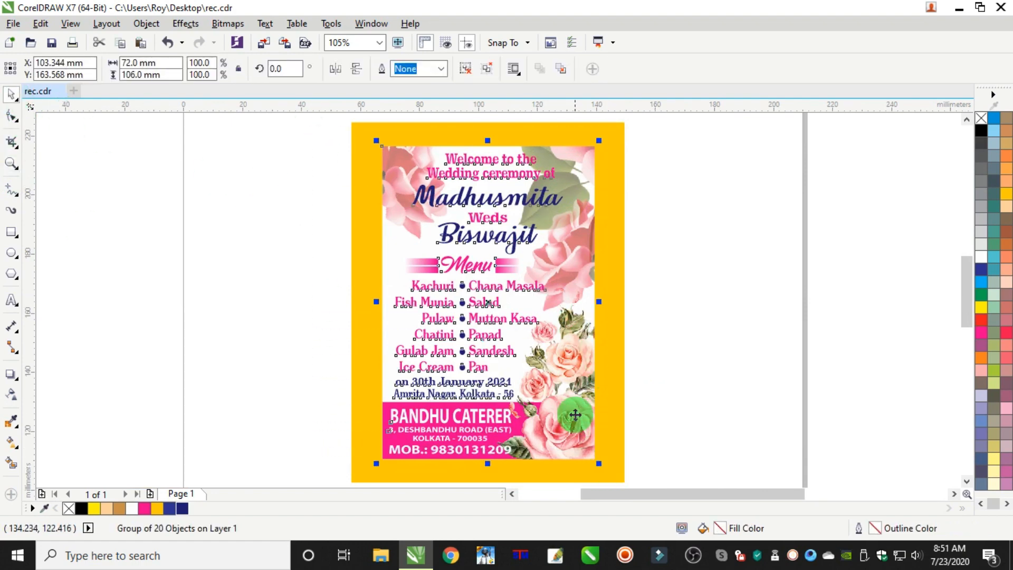
pyautogui.scroll(-2, 575, 415)
pyautogui.moveTo(549, 374); pyautogui.dragTo(167, 292)
pyautogui.moveTo(528, 335); pyautogui.dragTo(838, 349)
pyautogui.press('Delete')
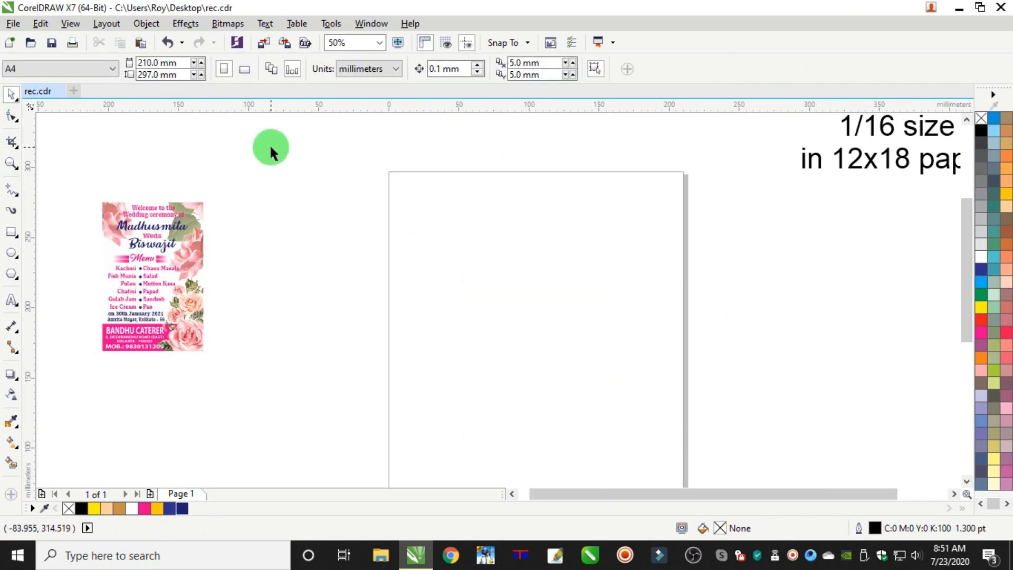
# Set the document units to inches and the page size to 12 × 18 inches
pyautogui.click(348, 71)
pyautogui.click(365, 83)
pyautogui.doubleClick(153, 63)
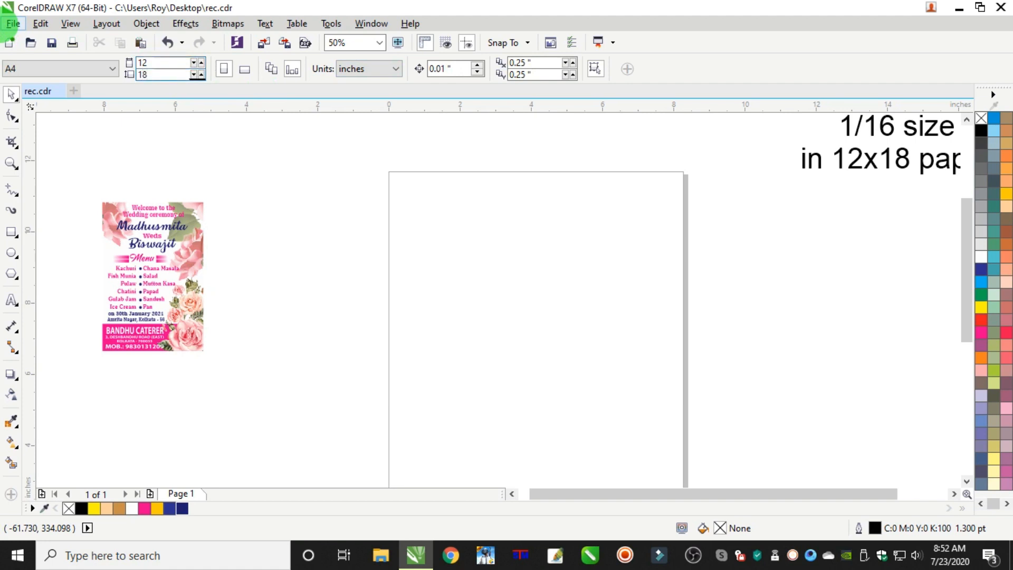
pyautogui.press('Return')
# Place the grouped card in the top-left corner of the page, with a narrow margin to the page edges
pyautogui.moveTo(233, 167); pyautogui.dragTo(425, 364)
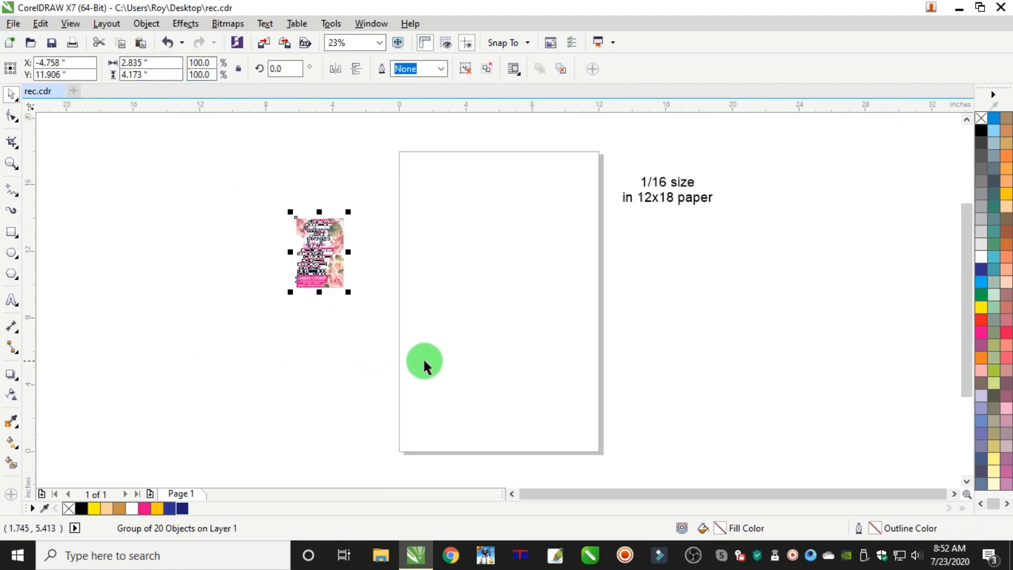
pyautogui.moveTo(352, 262); pyautogui.dragTo(425, 165)
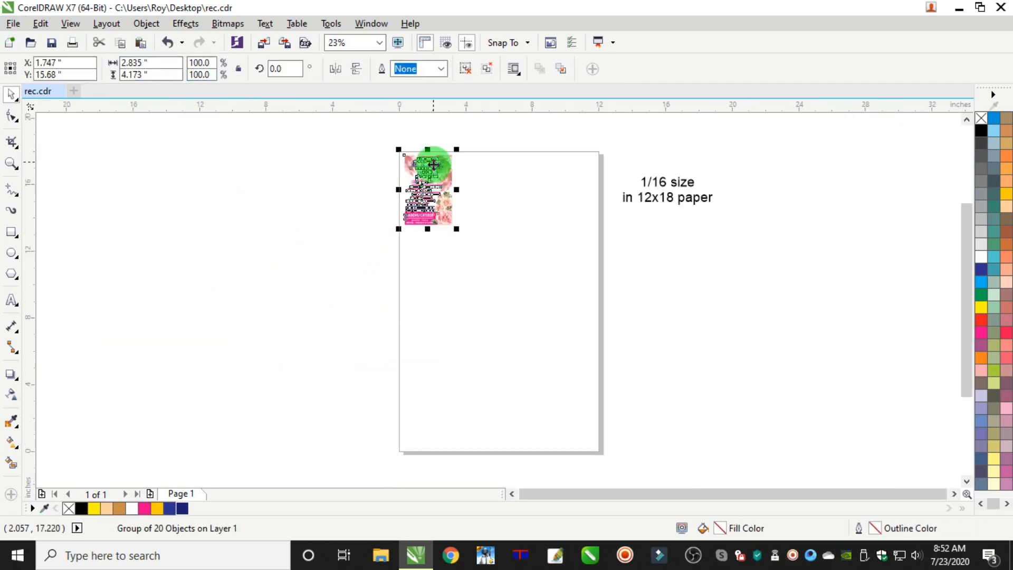
pyautogui.scroll(5, 425, 164)
pyautogui.scroll(1, 434, 165)
pyautogui.scroll(-2, 447, 174)
pyautogui.scroll(2, 413, 122)
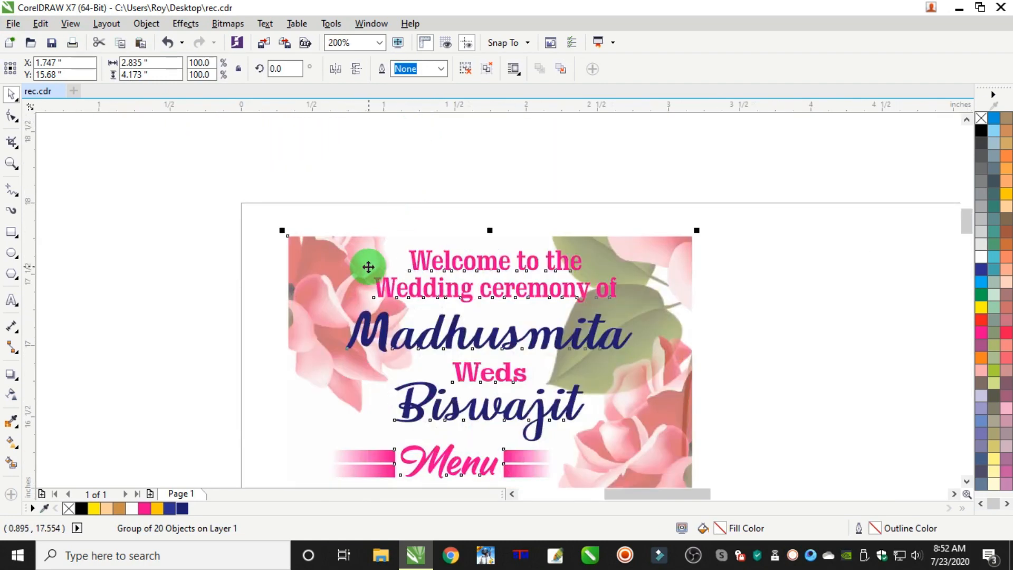
pyautogui.moveTo(368, 267); pyautogui.dragTo(305, 234)
pyautogui.scroll(-2, 451, 283)
pyautogui.scroll(-2, 482, 287)
pyautogui.scroll(2, 592, 333)
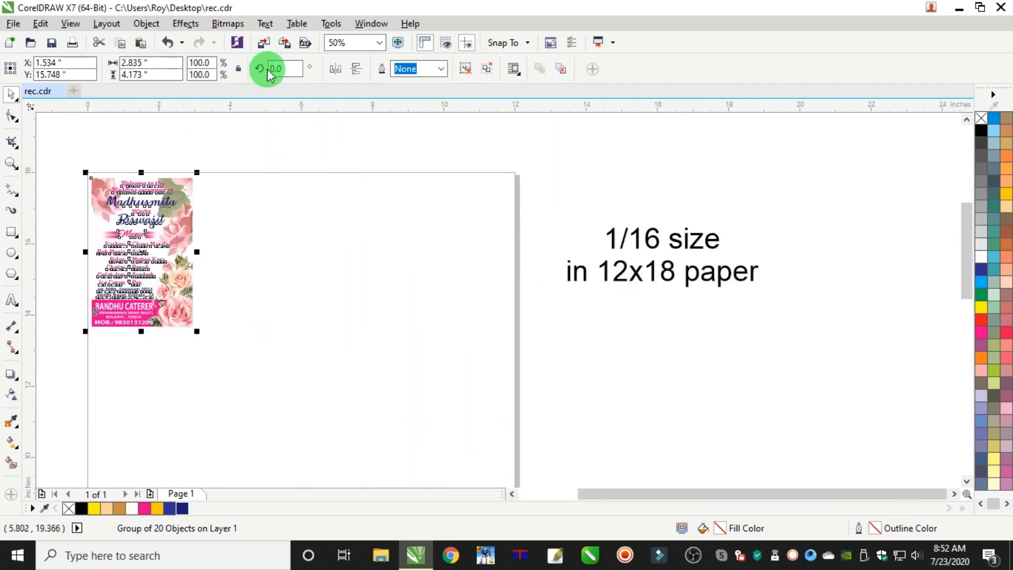
# Open the Position transformation settings for the card and switch the document units to millimeters
pyautogui.click(146, 24)
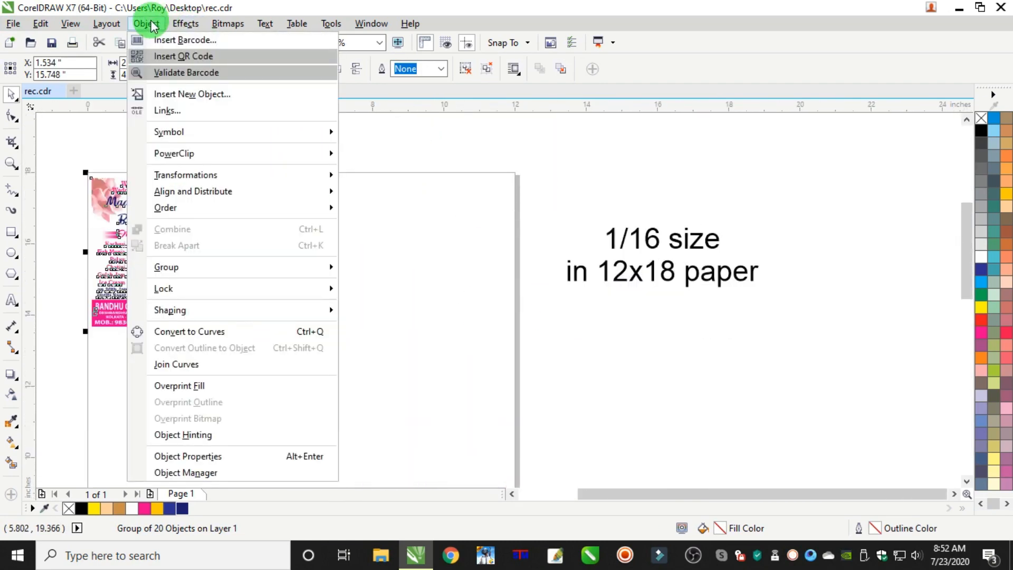
pyautogui.click(179, 151)
pyautogui.moveTo(185, 175)
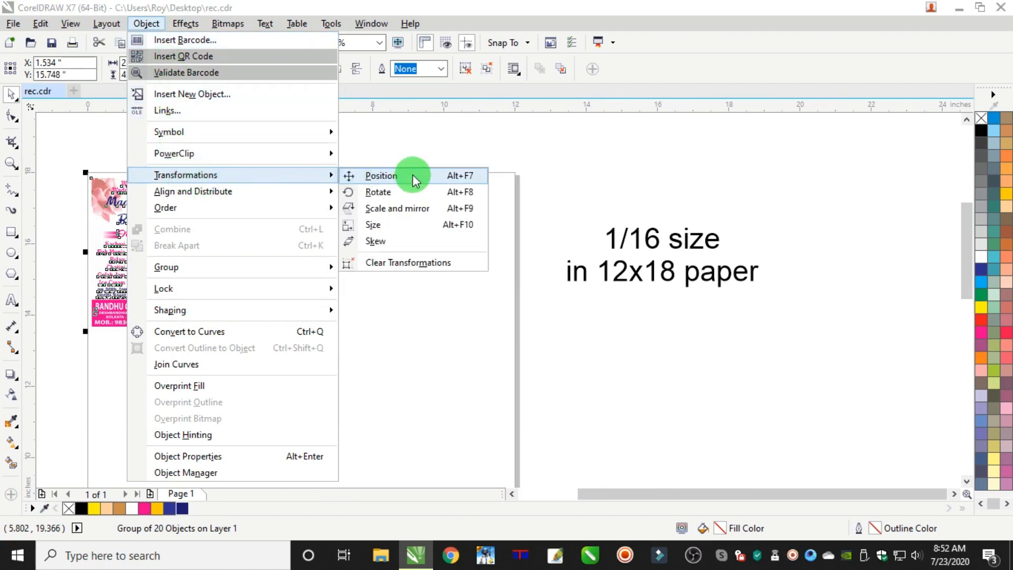
pyautogui.click(414, 178)
pyautogui.click(817, 202)
pyautogui.click(701, 180)
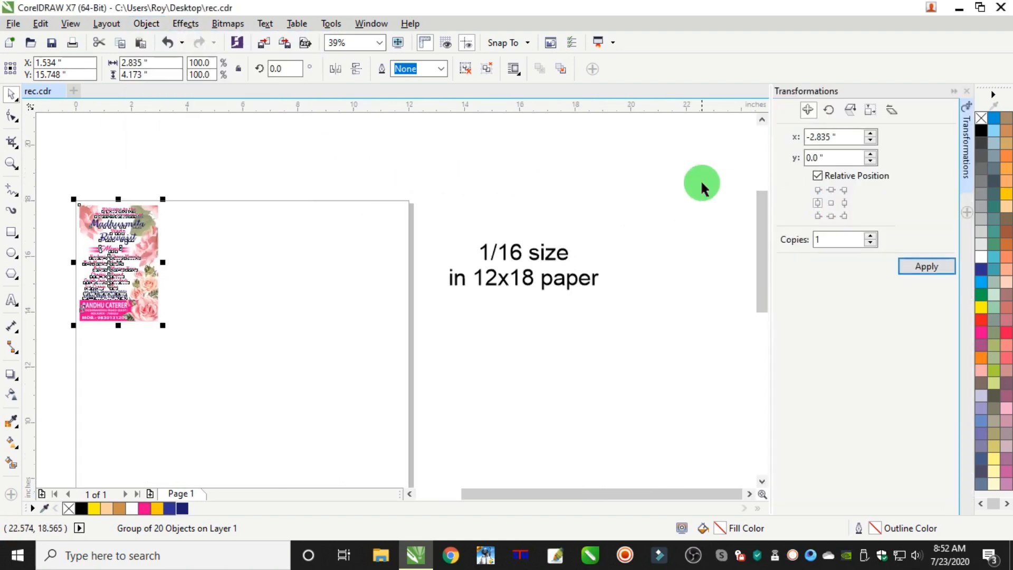
pyautogui.click(381, 69)
pyautogui.click(364, 101)
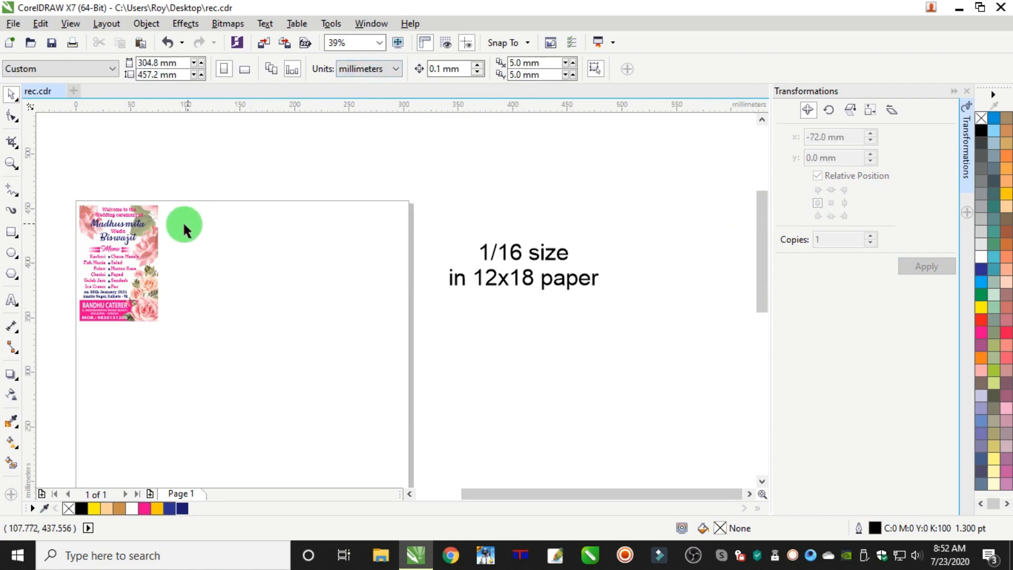
# Create 3 copies of the card in a row to the right, using a relative horizontal offset of 72.1 mm
pyautogui.click(153, 222)
pyautogui.click(844, 204)
pyautogui.click(817, 138)
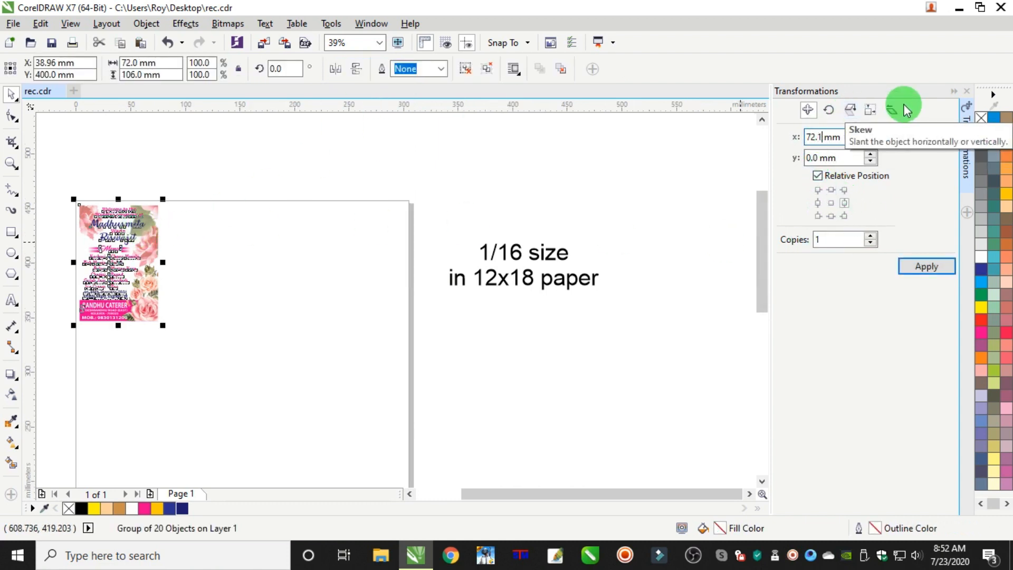
pyautogui.click(823, 251)
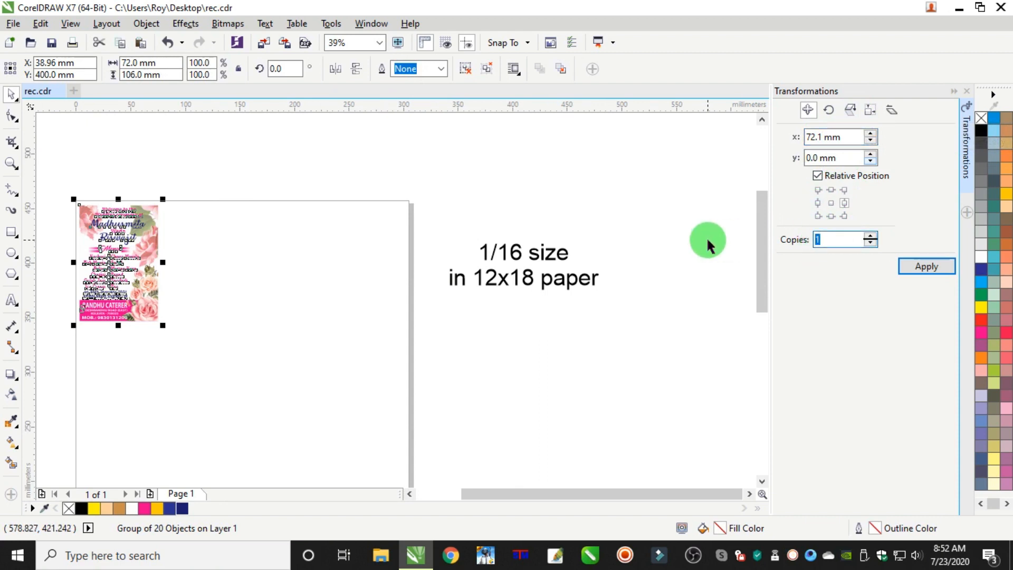
pyautogui.write('3')
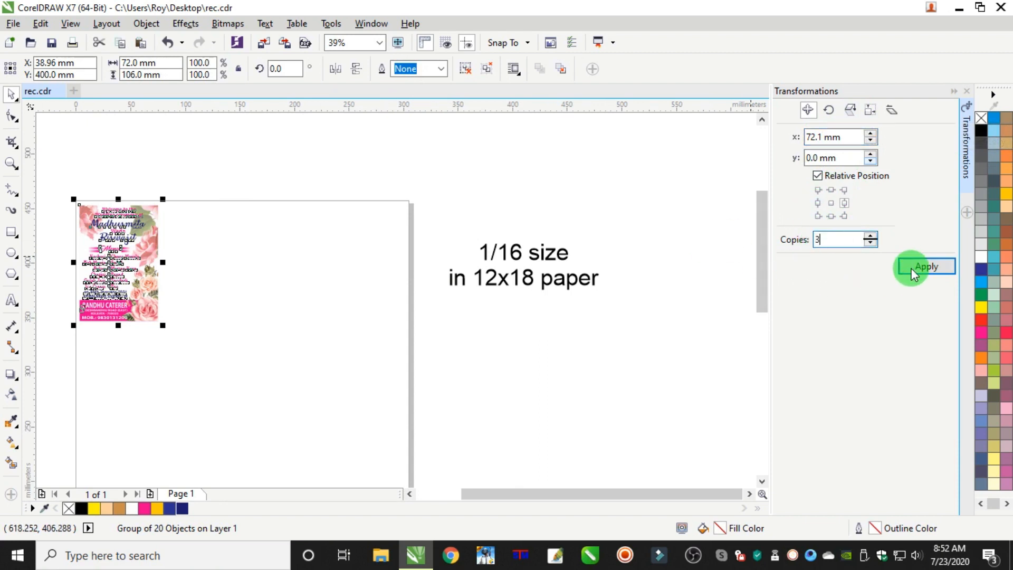
pyautogui.click(927, 266)
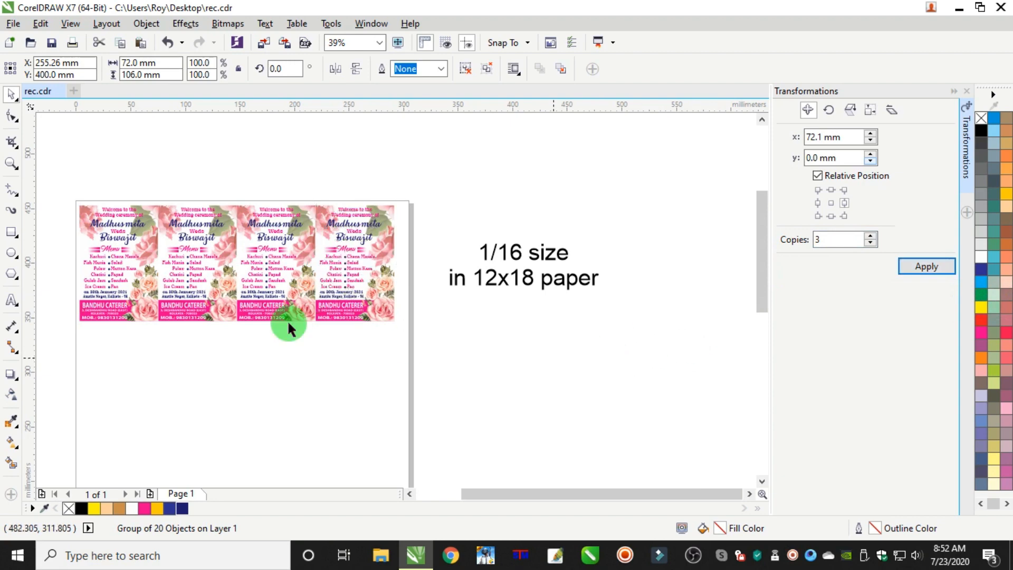
# Create 3 copies of the four-card row below it, using relative offsets of 0 mm horizontally and -106.1 mm vertically
pyautogui.click(49, 180)
pyautogui.moveTo(49, 180); pyautogui.dragTo(420, 354)
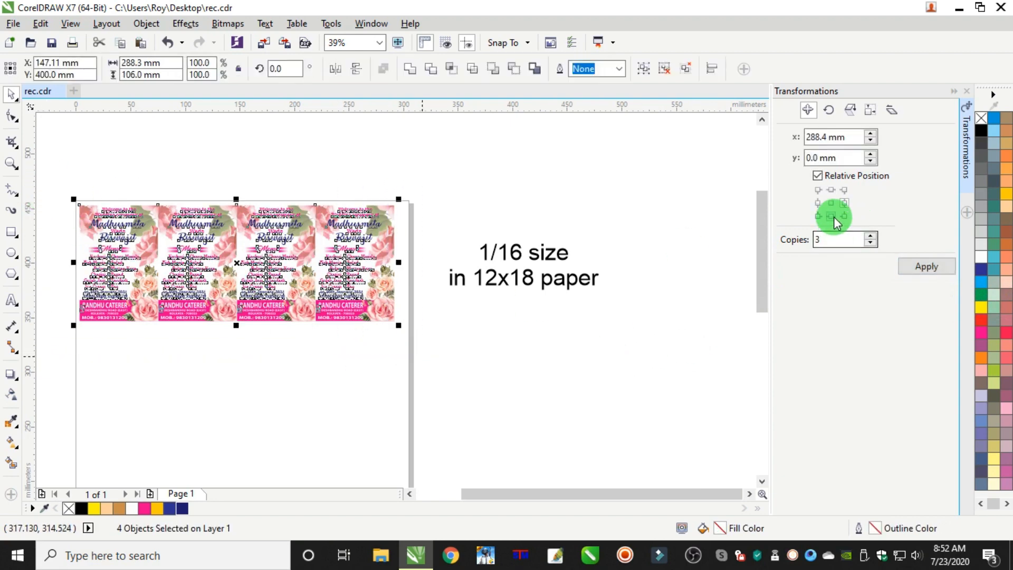
pyautogui.click(831, 216)
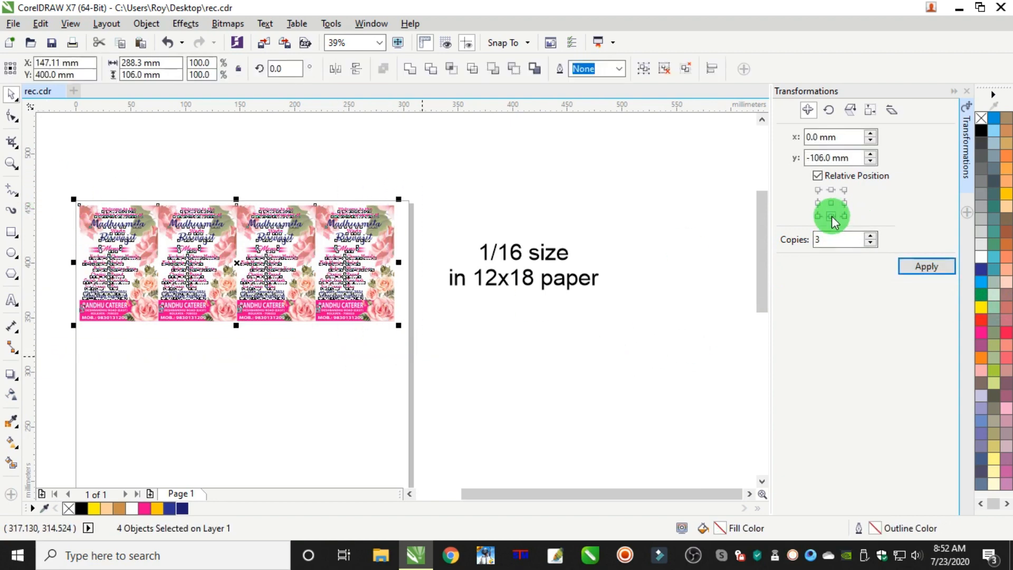
pyautogui.click(833, 240)
pyautogui.write('3')
pyautogui.click(919, 269)
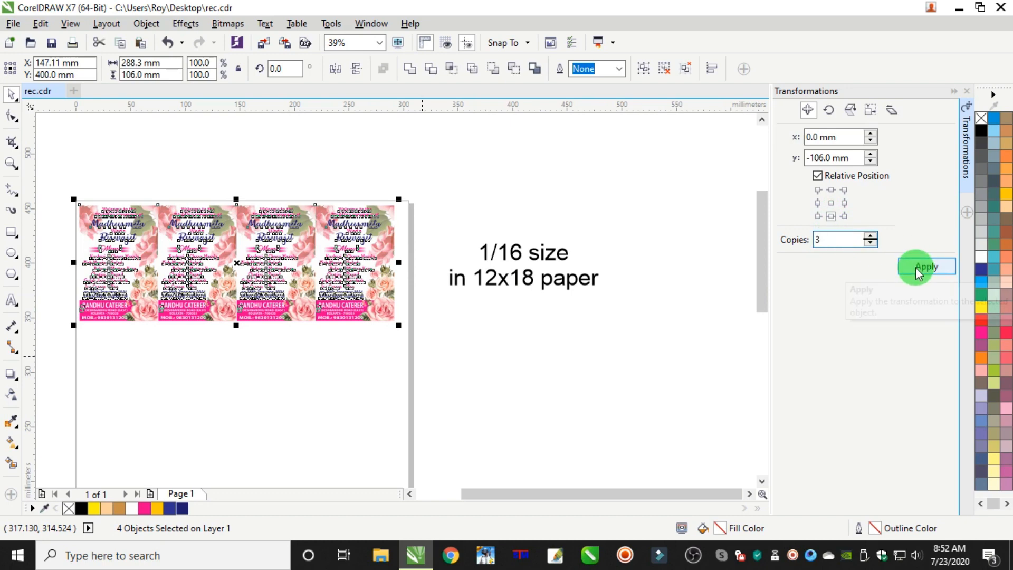
pyautogui.click(819, 158)
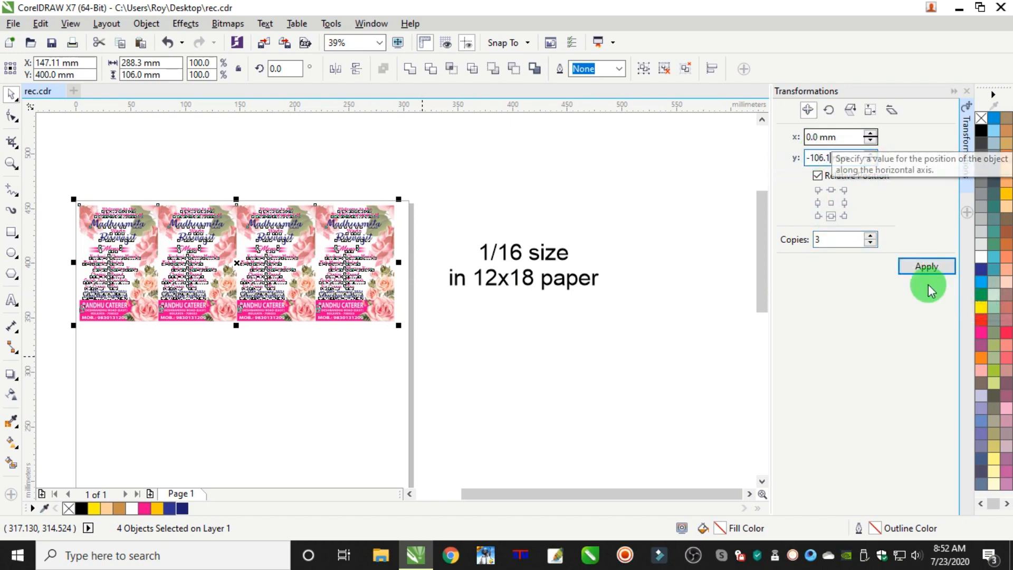
pyautogui.write('1')
pyautogui.click(925, 262)
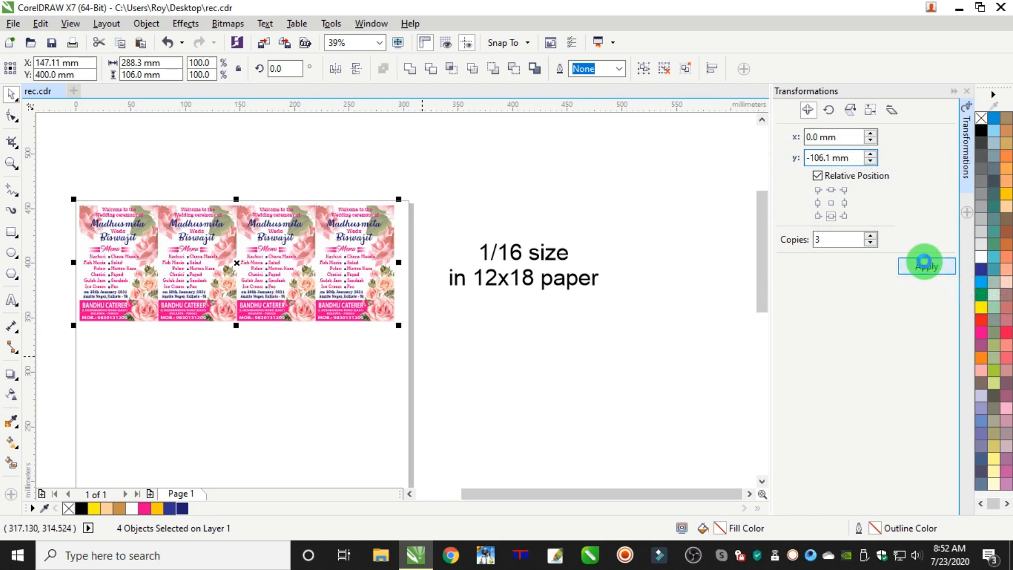
# Select all 16 cards and center them together on the page
pyautogui.click(560, 342)
pyautogui.scroll(3, 308, 328)
pyautogui.scroll(10, 317, 319)
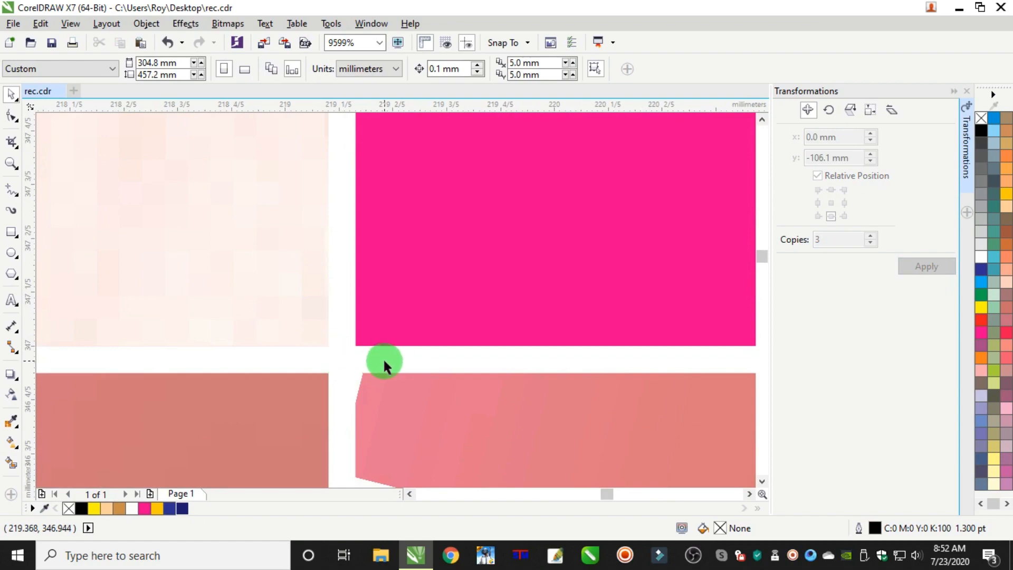
pyautogui.scroll(-12, 384, 361)
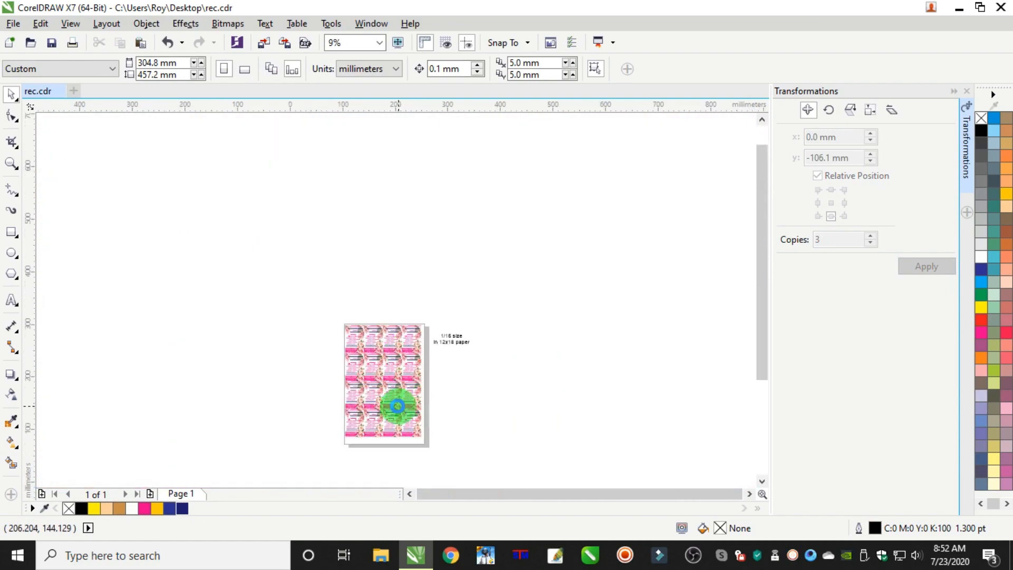
pyautogui.scroll(2, 397, 406)
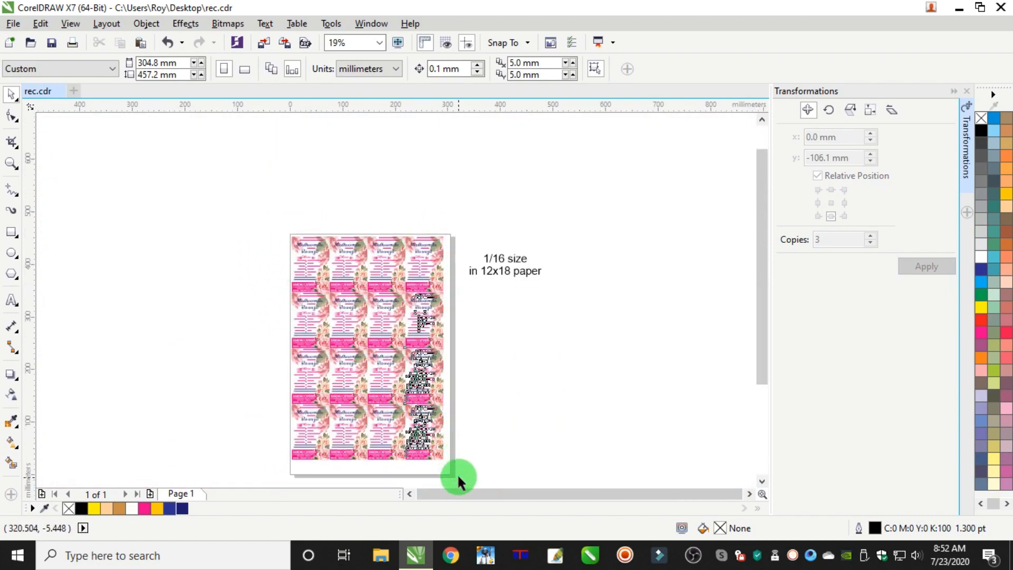
pyautogui.press('p')
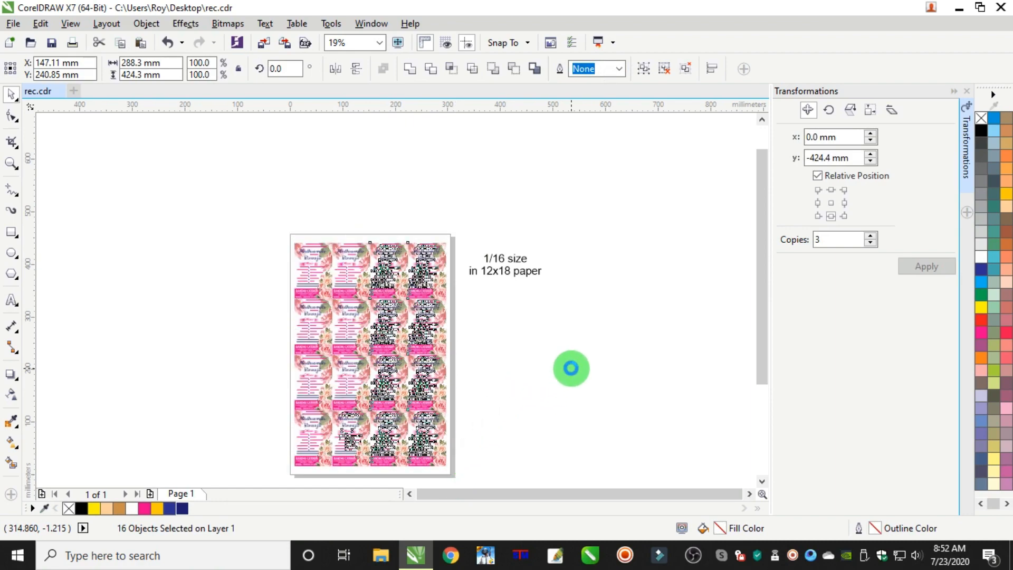
# Examine the gaps between neighbouring cards up close and the margins around the whole sheet
pyautogui.click(569, 366)
pyautogui.scroll(10, 351, 345)
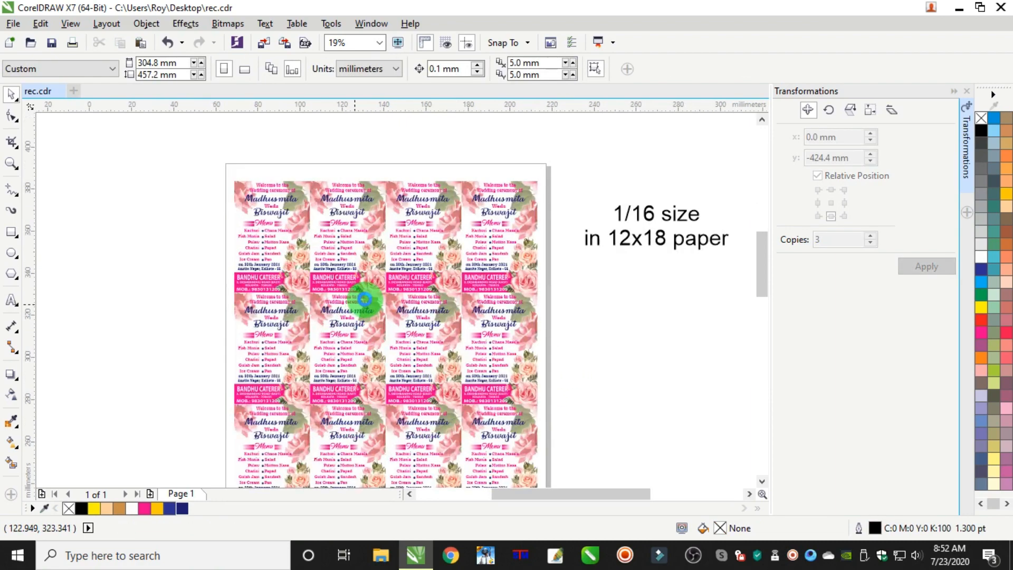
pyautogui.scroll(-10, 709, 198)
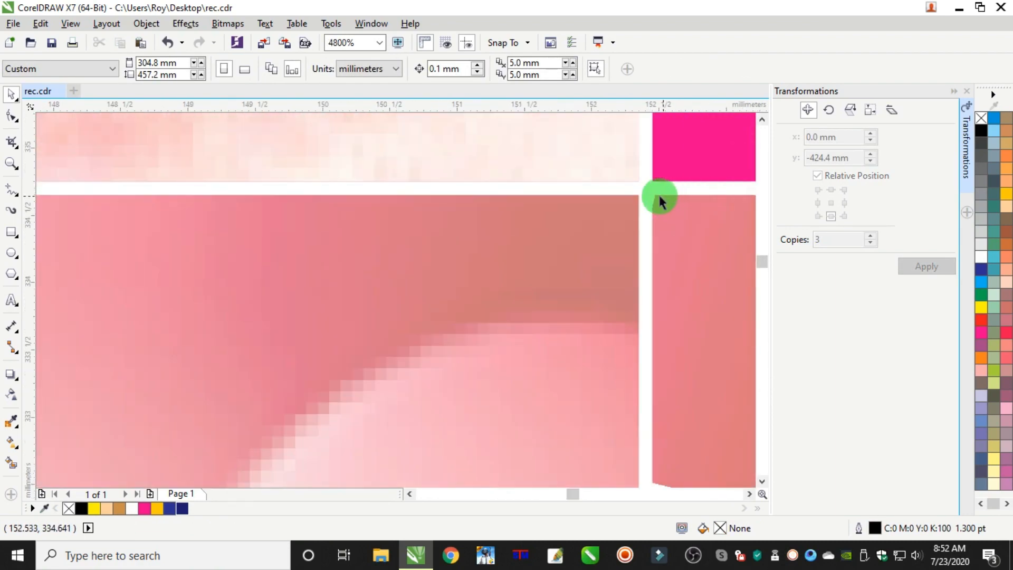
pyautogui.scroll(-1, 637, 189)
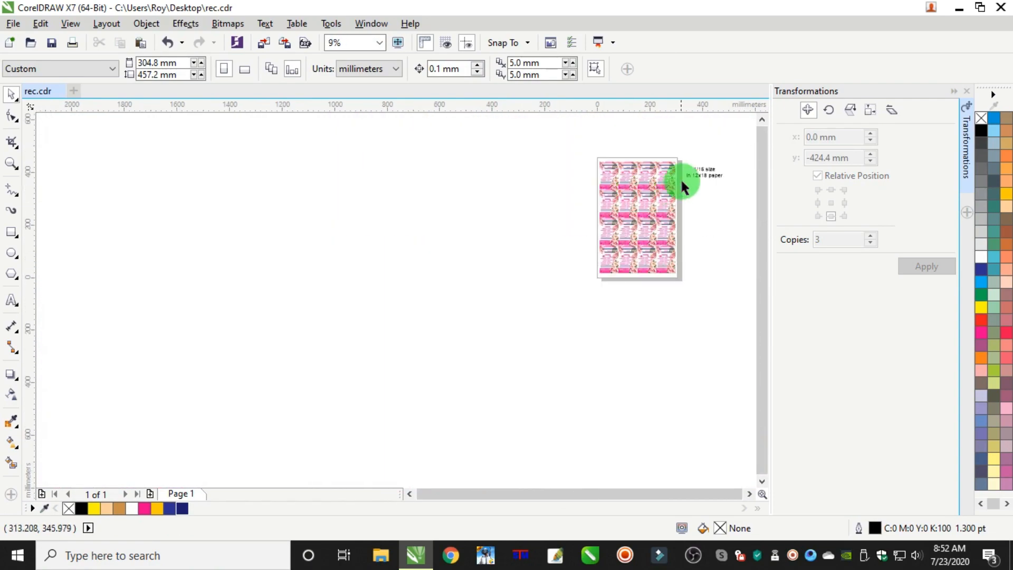
pyautogui.scroll(2, 689, 166)
pyautogui.scroll(-1, 686, 226)
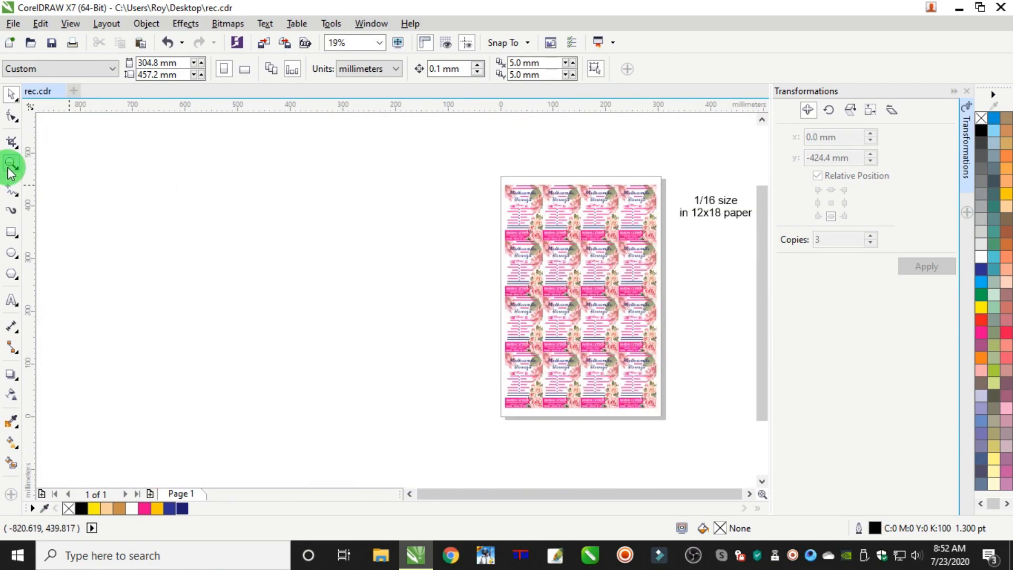
pyautogui.click(10, 167)
pyautogui.moveTo(442, 154); pyautogui.dragTo(696, 406)
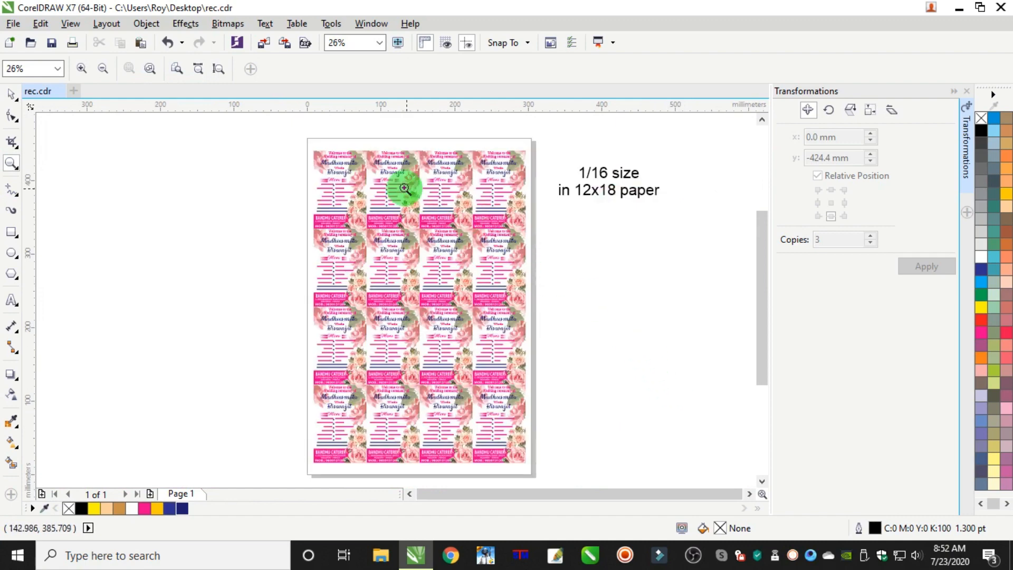